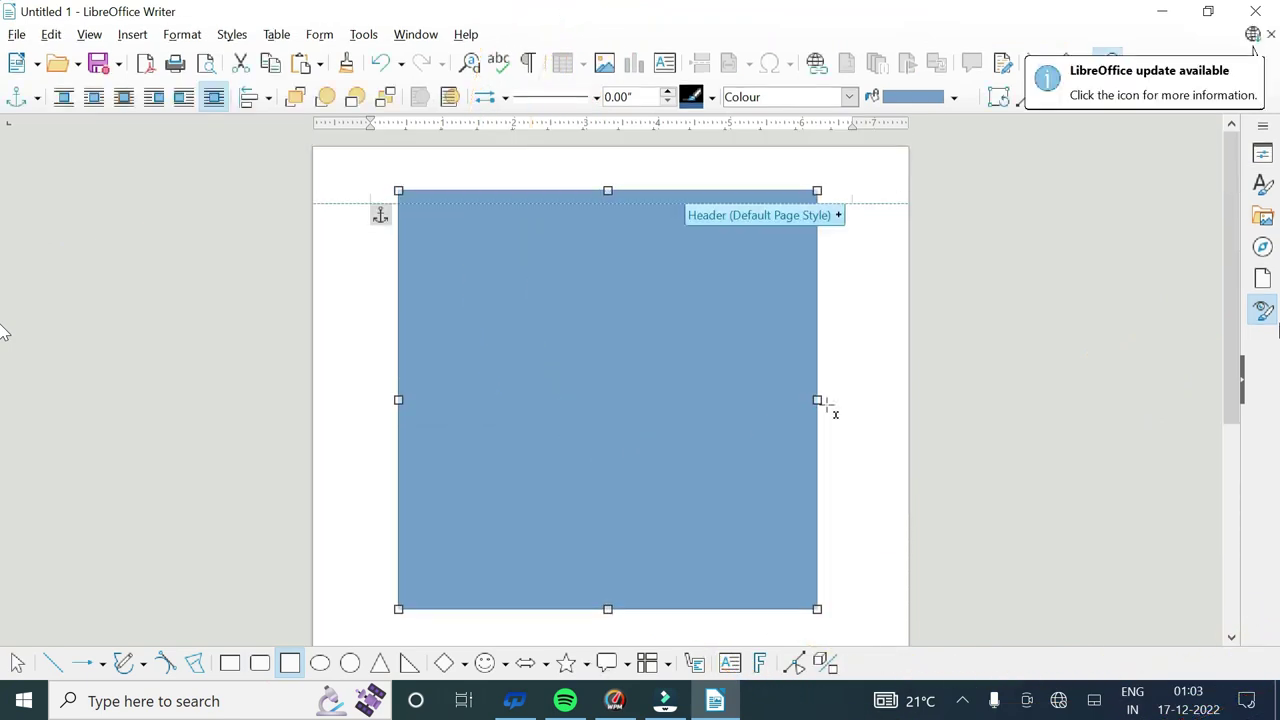
Stretch and move the blue rectangle so it spans the page margins
{"action": "left_click_drag", "start_coordinate": [818, 400], "coordinate": [831, 400]}
{"action": "left_click_drag", "start_coordinate": [614, 491], "coordinate": [614, 603]}
{"action": "left_click_drag", "start_coordinate": [572, 560], "coordinate": [671, 569]}
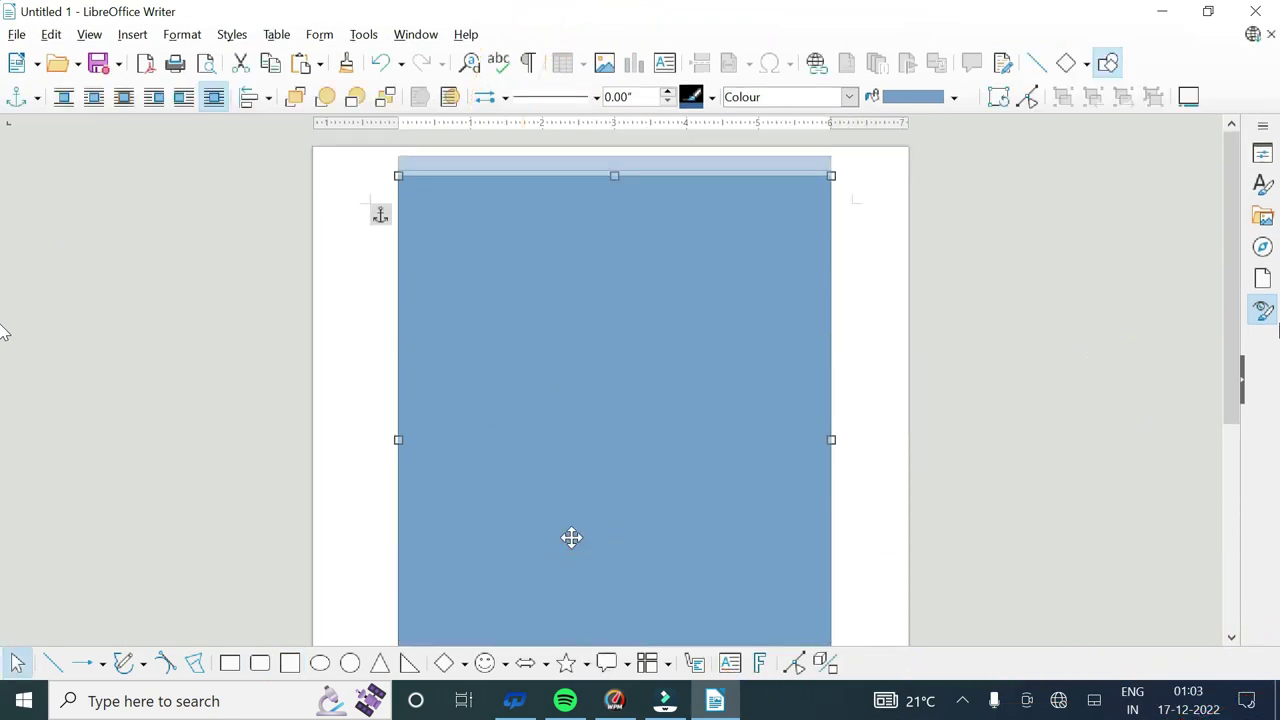
{"action": "left_click_drag", "start_coordinate": [821, 414], "coordinate": [819, 414]}
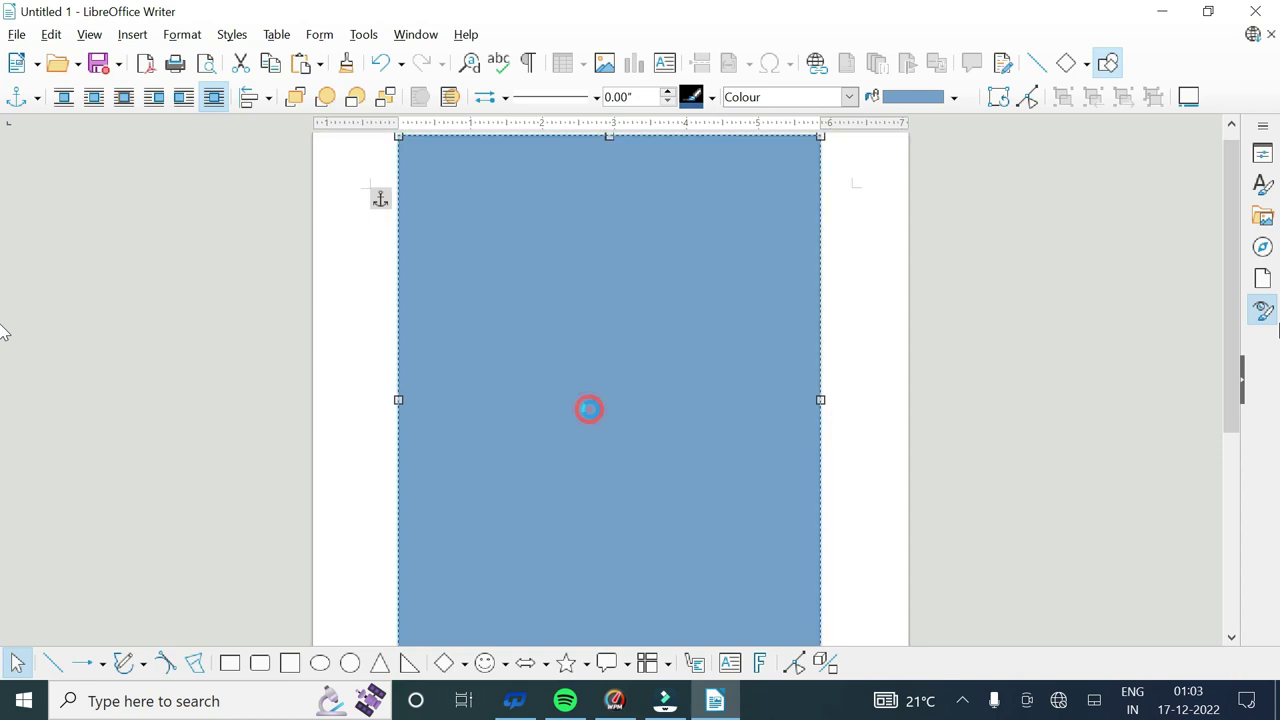
Remove the rectangle's fill and give it a dark outline
{"action": "left_click", "coordinate": [953, 96]}
{"action": "left_click", "coordinate": [1051, 138]}
{"action": "left_click", "coordinate": [712, 97]}
{"action": "left_click", "coordinate": [683, 166]}
{"action": "left_click", "coordinate": [672, 371]}
Draw a text box near the top right of the page
{"action": "left_click", "coordinate": [132, 34]}
{"action": "left_click", "coordinate": [180, 257]}
{"action": "left_click_drag", "start_coordinate": [680, 190], "coordinate": [806, 251]}
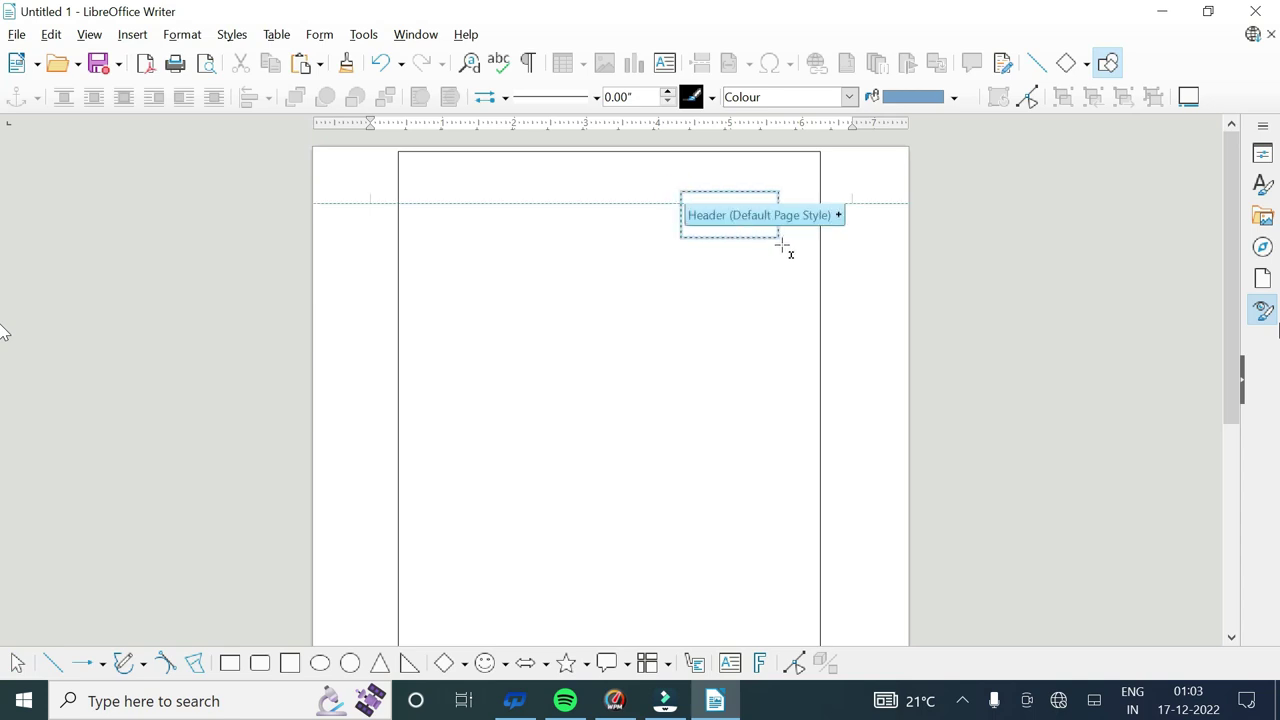
Format the header text as bold, dark red Kruti Dev 011 at 36 pt
{"action": "left_click", "coordinate": [176, 96]}
{"action": "scroll", "coordinate": [114, 306], "scroll_direction": "up", "scroll_amount": 3}
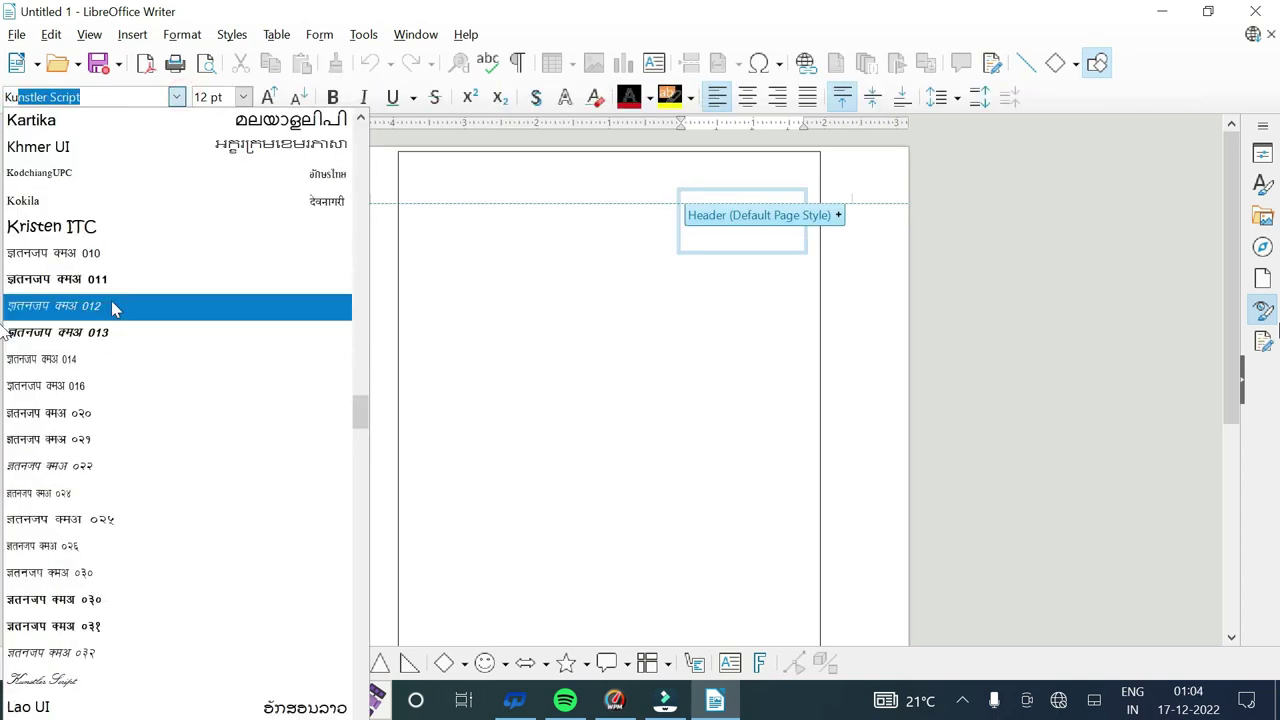
{"action": "left_click", "coordinate": [120, 305]}
{"action": "key", "text": "ctrl+a"}
{"action": "left_click", "coordinate": [268, 96]}
{"action": "left_click", "coordinate": [268, 96]}
{"action": "left_click", "coordinate": [268, 96]}
{"action": "left_click", "coordinate": [333, 96]}
{"action": "left_click", "coordinate": [650, 97]}
{"action": "left_click", "coordinate": [686, 223]}
{"action": "left_click", "coordinate": [268, 96]}
{"action": "left_click", "coordinate": [268, 96]}
{"action": "left_click", "coordinate": [268, 96]}
Shift the आधार header box slightly up and to the right
{"action": "left_click", "coordinate": [775, 232]}
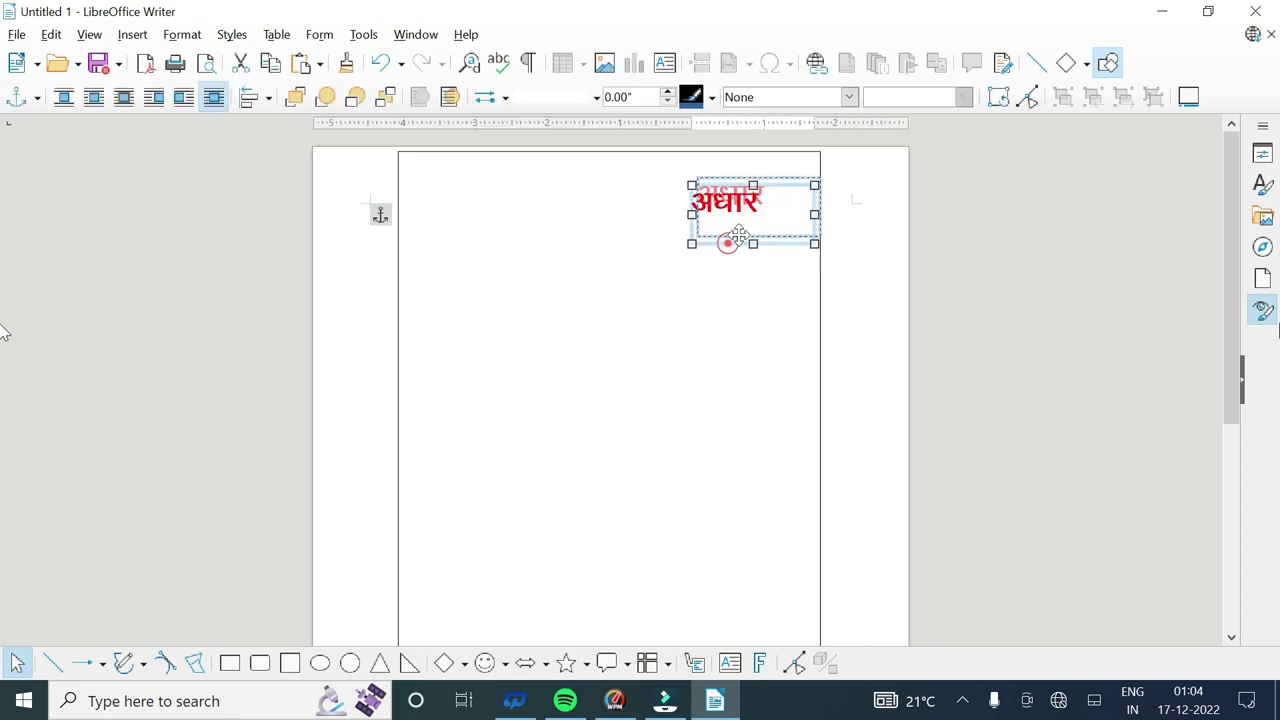
{"action": "left_click_drag", "start_coordinate": [734, 238], "coordinate": [747, 229]}
{"action": "left_click", "coordinate": [754, 229]}
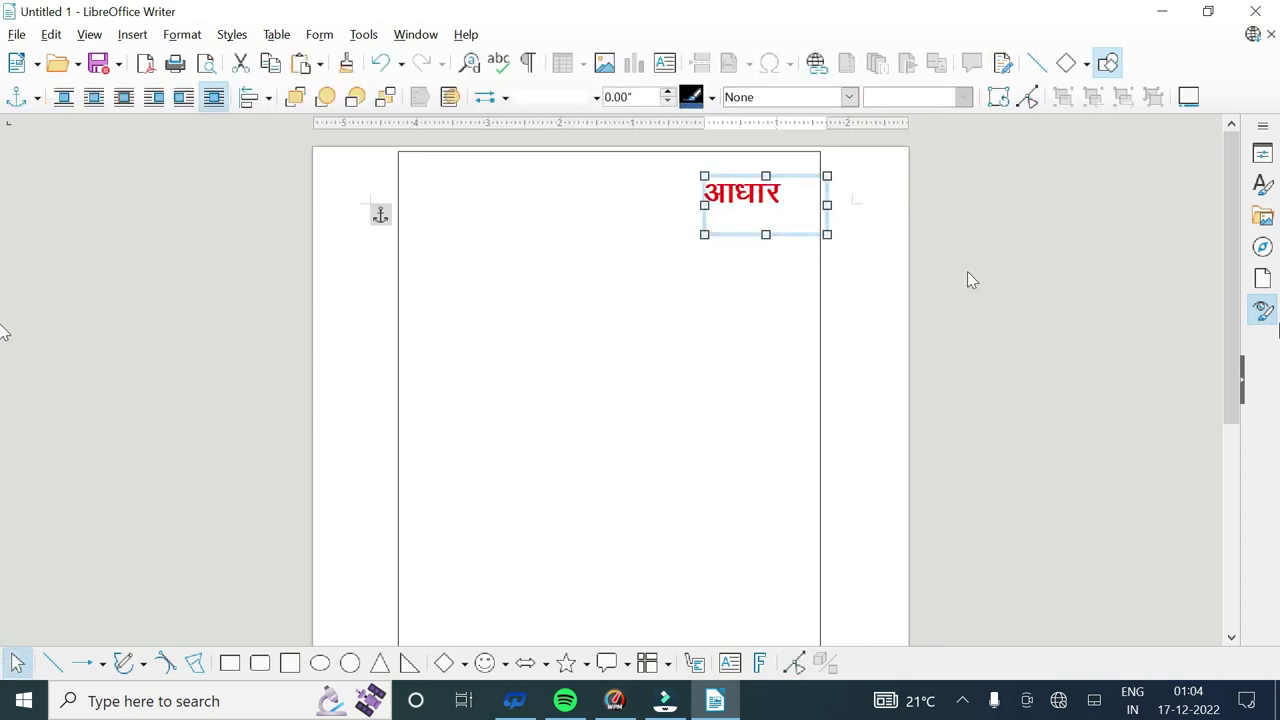
{"action": "left_click", "coordinate": [514, 200]}
Draw a rectangle band across the page below आधार
{"action": "left_click", "coordinate": [132, 34]}
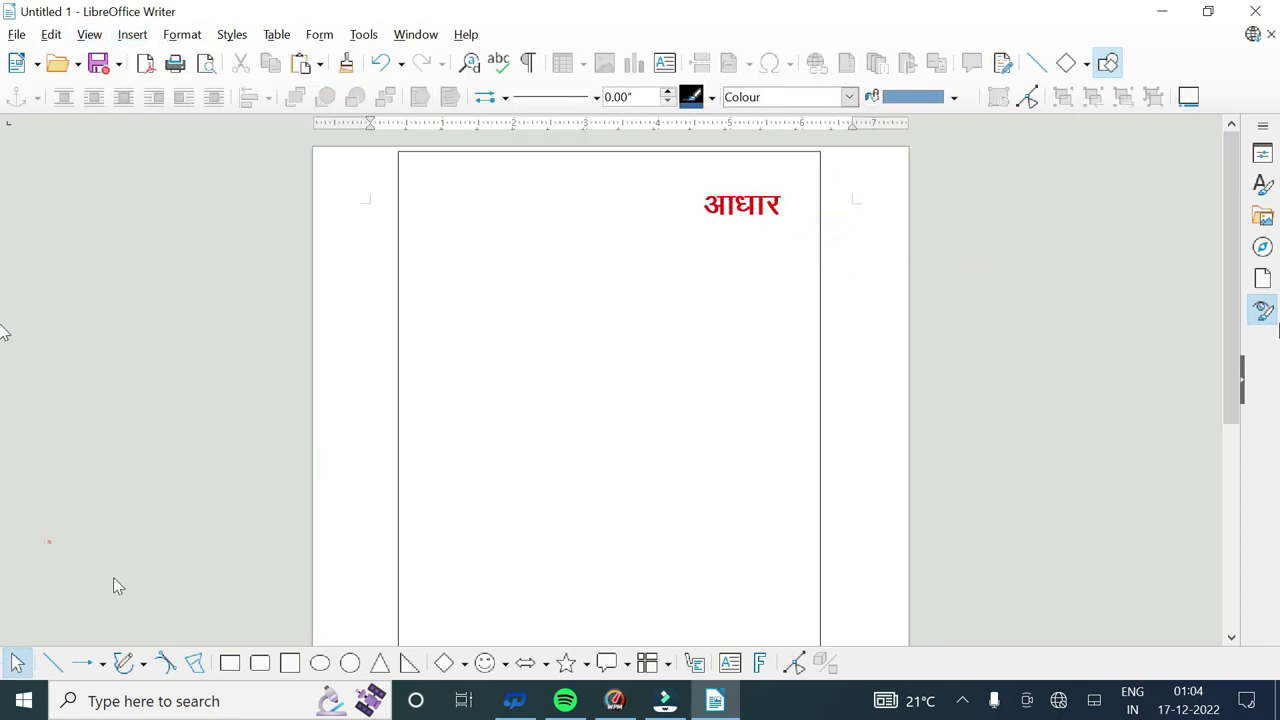
{"action": "left_click", "coordinate": [229, 663]}
{"action": "mouse_move", "coordinate": [398, 269]}
{"action": "left_mouse_down"}
{"action": "mouse_move", "coordinate": [734, 326]}
{"action": "mouse_move", "coordinate": [826, 318]}
{"action": "mouse_move", "coordinate": [822, 304]}
{"action": "left_mouse_up"}
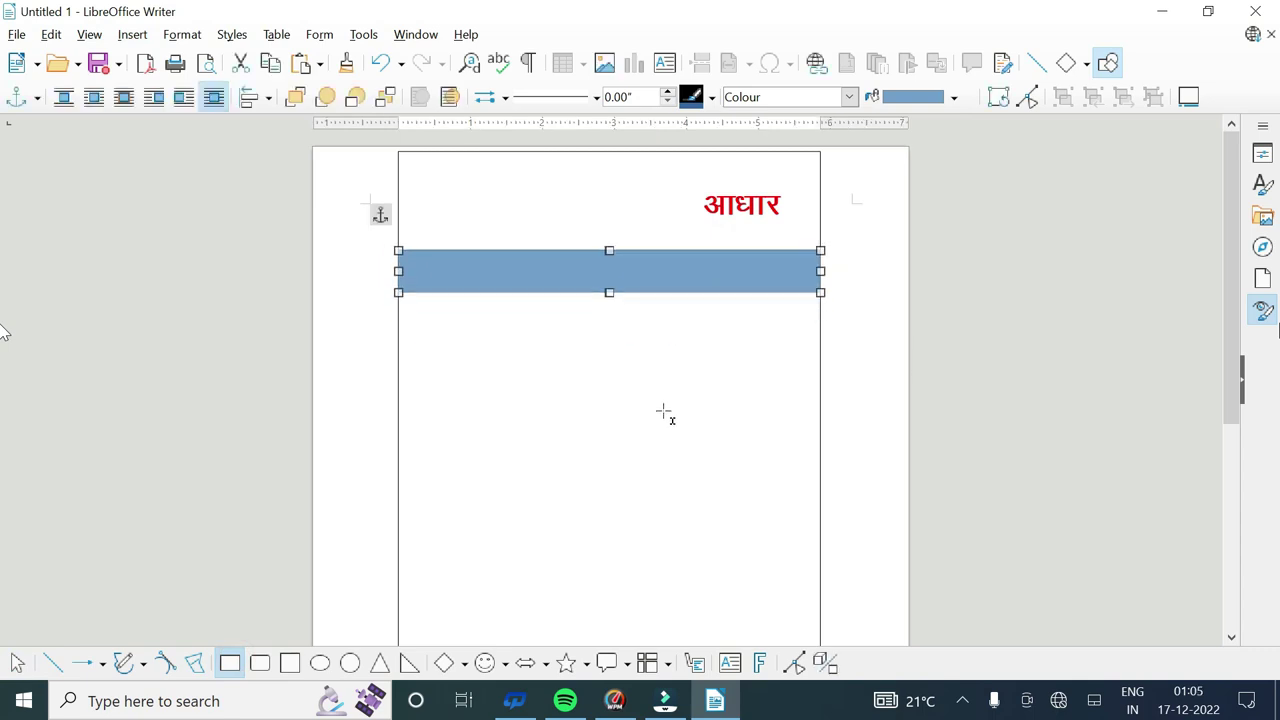
Fill the first band with red and remove its outline
{"action": "left_click", "coordinate": [954, 97]}
{"action": "left_click", "coordinate": [916, 164]}
{"action": "left_click", "coordinate": [596, 97]}
{"action": "left_click", "coordinate": [516, 213]}
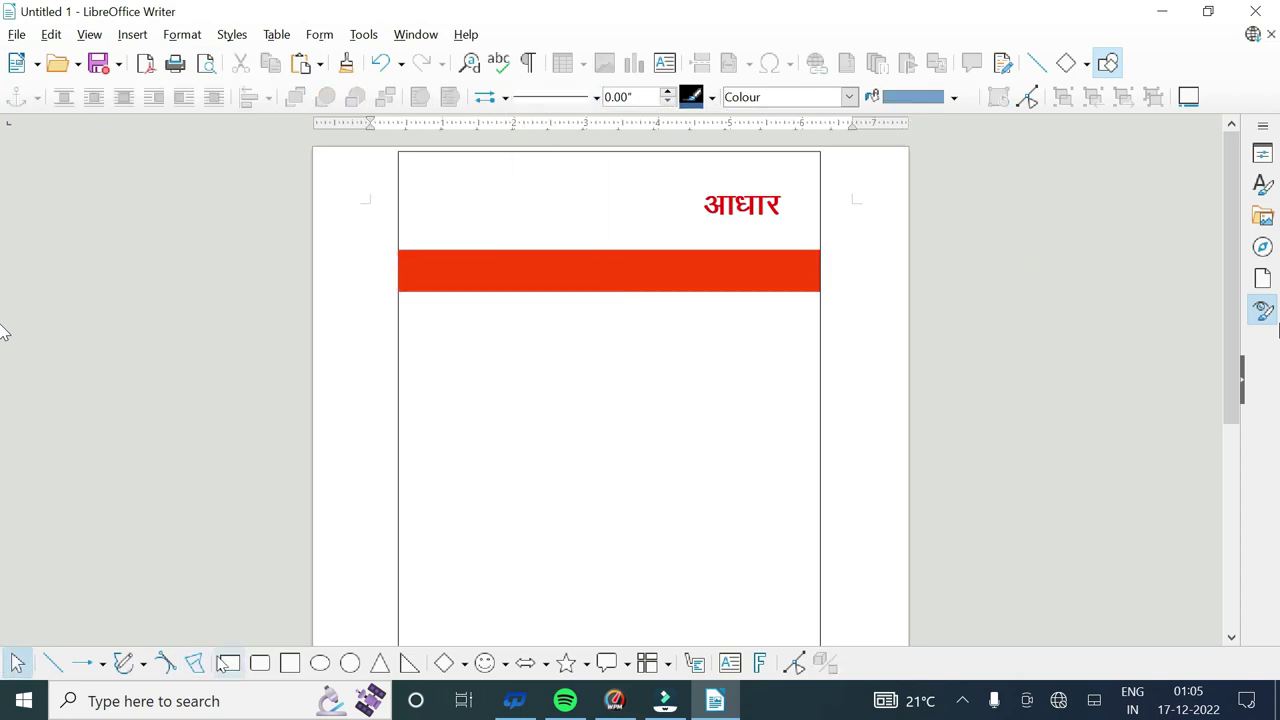
Draw a second band below the red one, filled green with no outline
{"action": "mouse_move", "coordinate": [398, 337]}
{"action": "left_mouse_down"}
{"action": "mouse_move", "coordinate": [700, 397]}
{"action": "mouse_move", "coordinate": [828, 397]}
{"action": "left_mouse_up"}
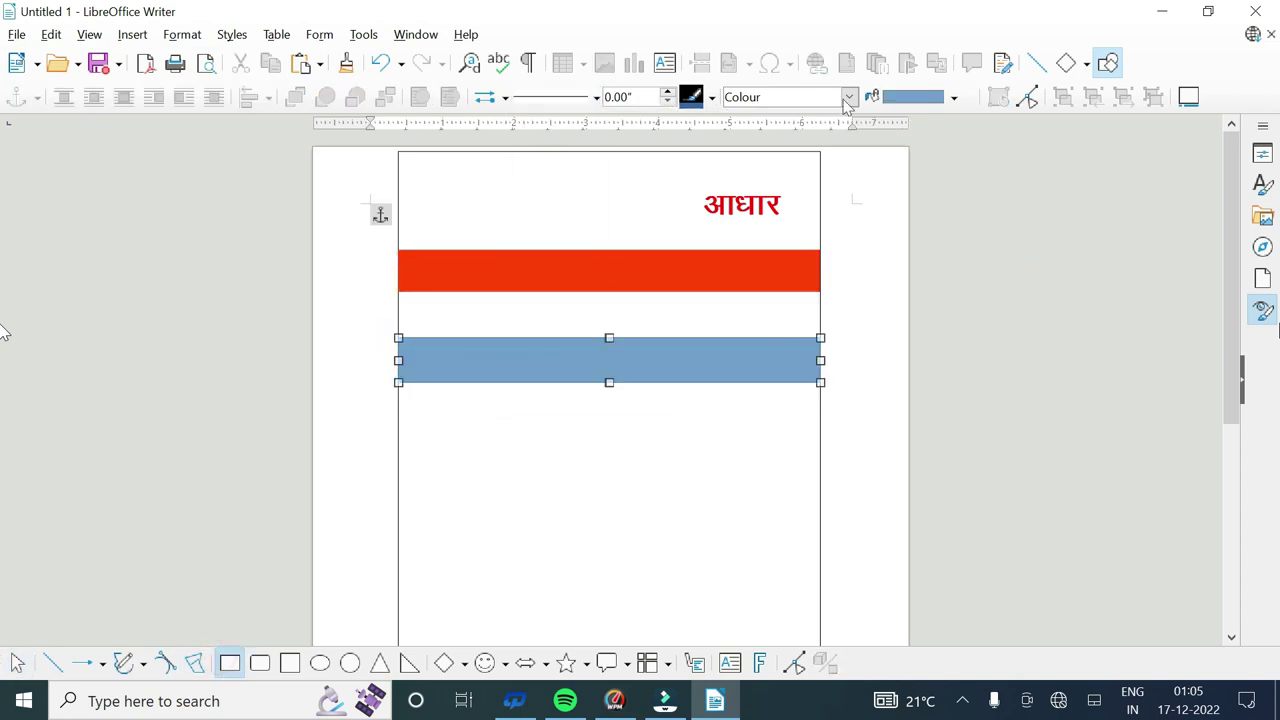
{"action": "left_click", "coordinate": [954, 97]}
{"action": "left_click", "coordinate": [1040, 170]}
{"action": "left_click", "coordinate": [596, 97]}
{"action": "left_click", "coordinate": [545, 140]}
{"action": "left_click", "coordinate": [1022, 375]}
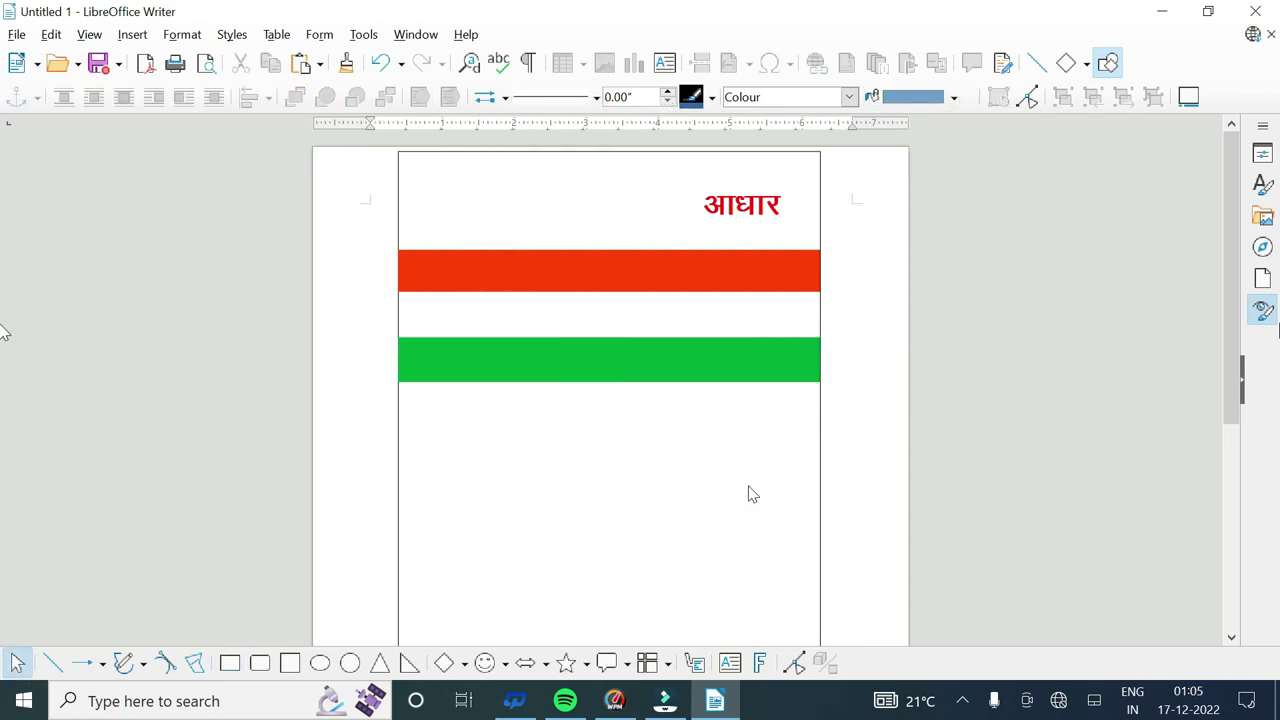
{"action": "left_click", "coordinate": [132, 34]}
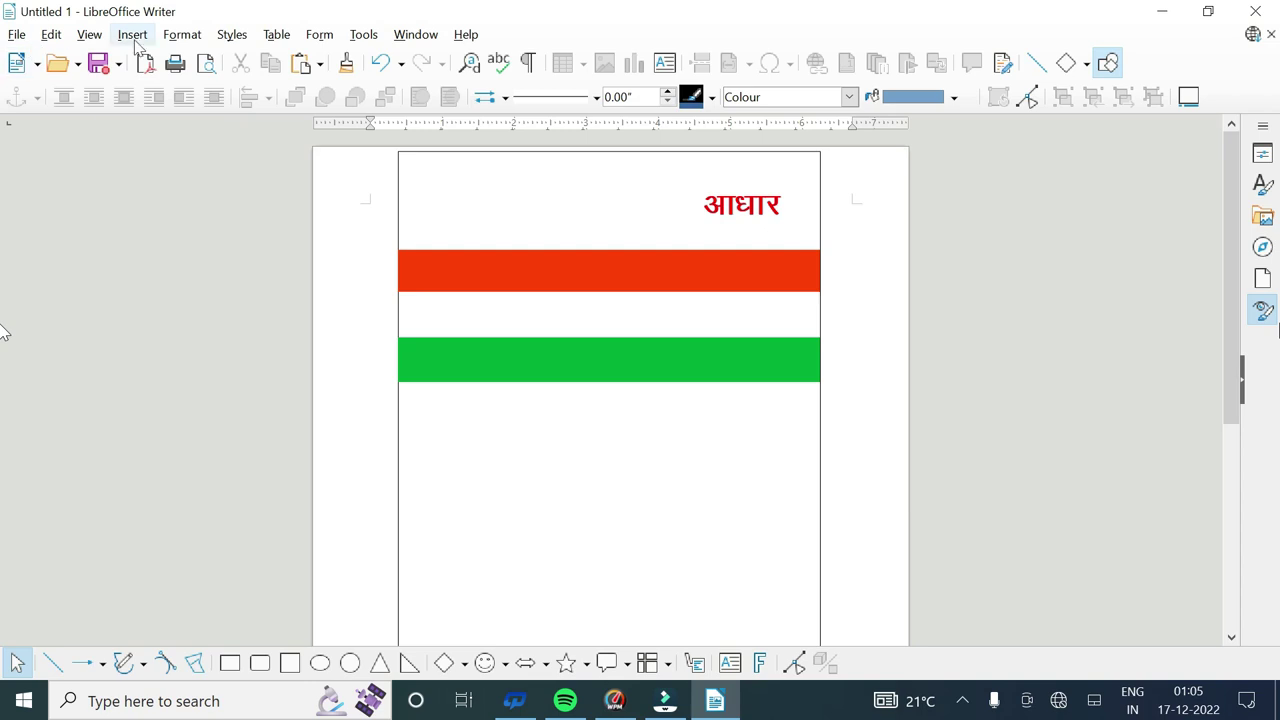
Add a Kruti Dev 011 text box over the red band with the title भारतीय विशिस्ट पहचान प्रधिकरण
{"action": "left_click", "coordinate": [149, 245]}
{"action": "left_click_drag", "start_coordinate": [408, 255], "coordinate": [806, 303]}
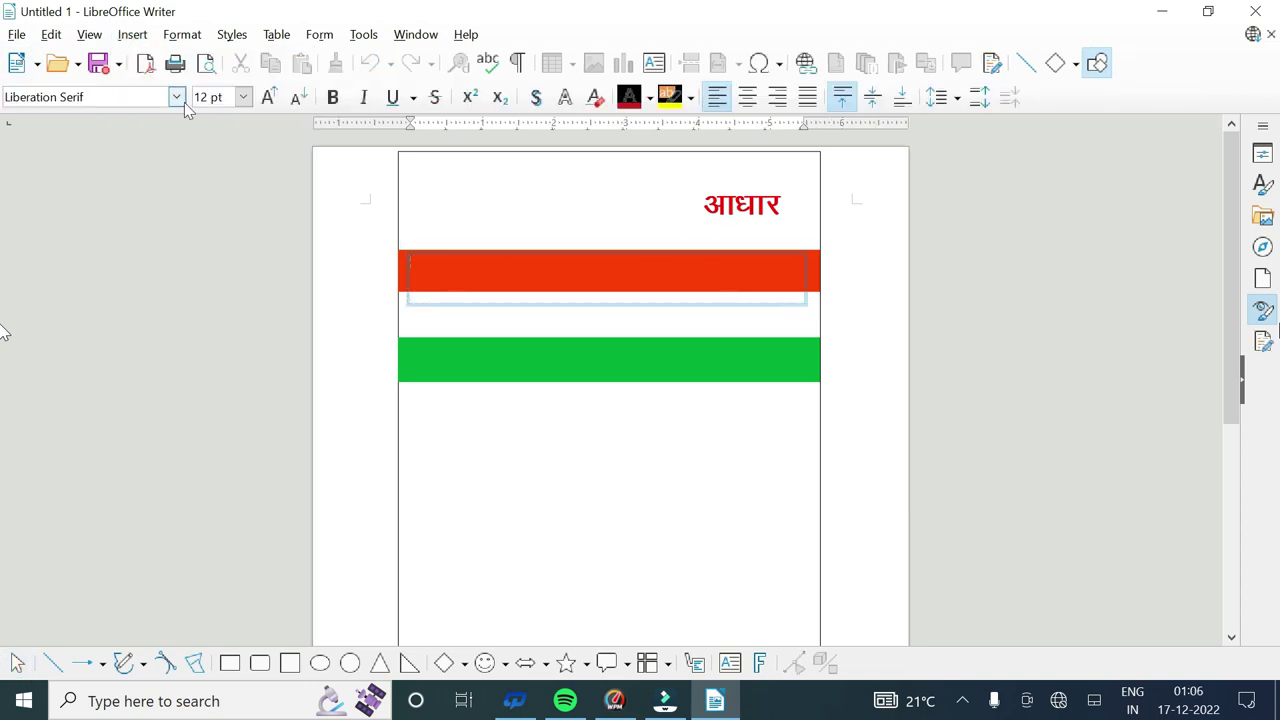
{"action": "left_click", "coordinate": [178, 98]}
{"action": "left_click", "coordinate": [111, 212]}
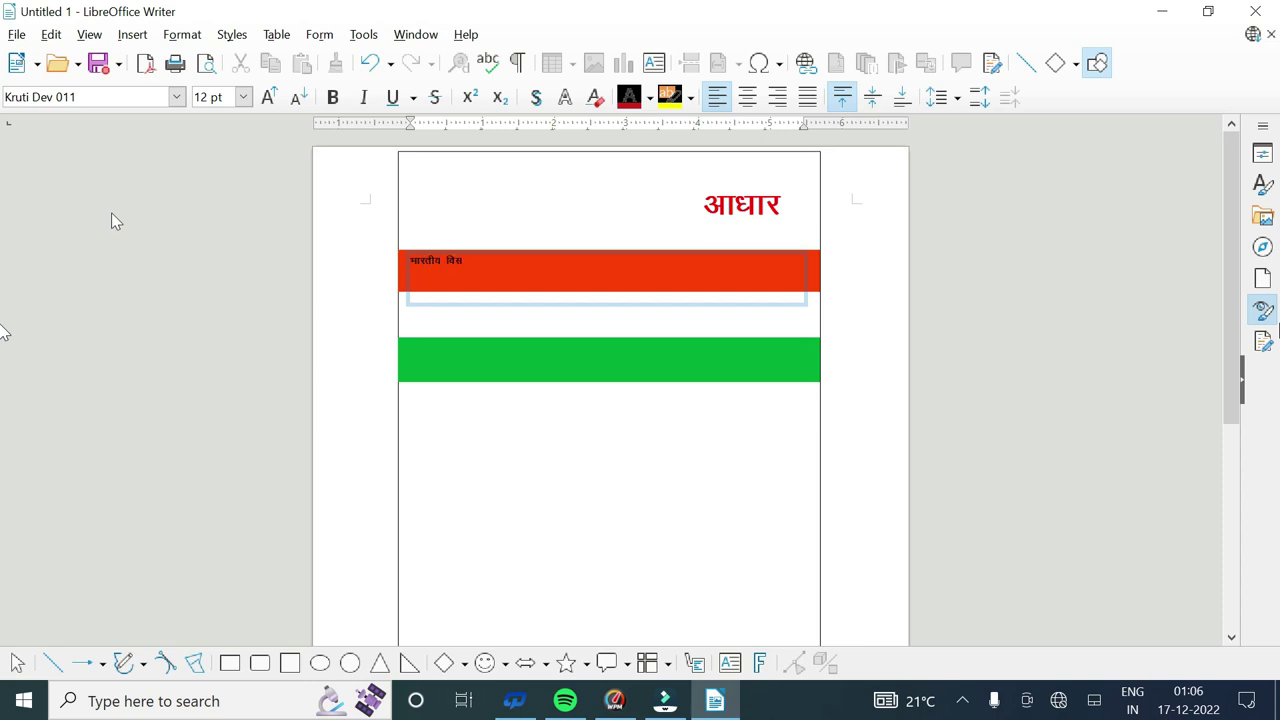
{"action": "type", "text": "of"}
{"action": "type", "text": "V"}
{"action": "type", "text": "gp"}
{"action": "type", "text": "k"}
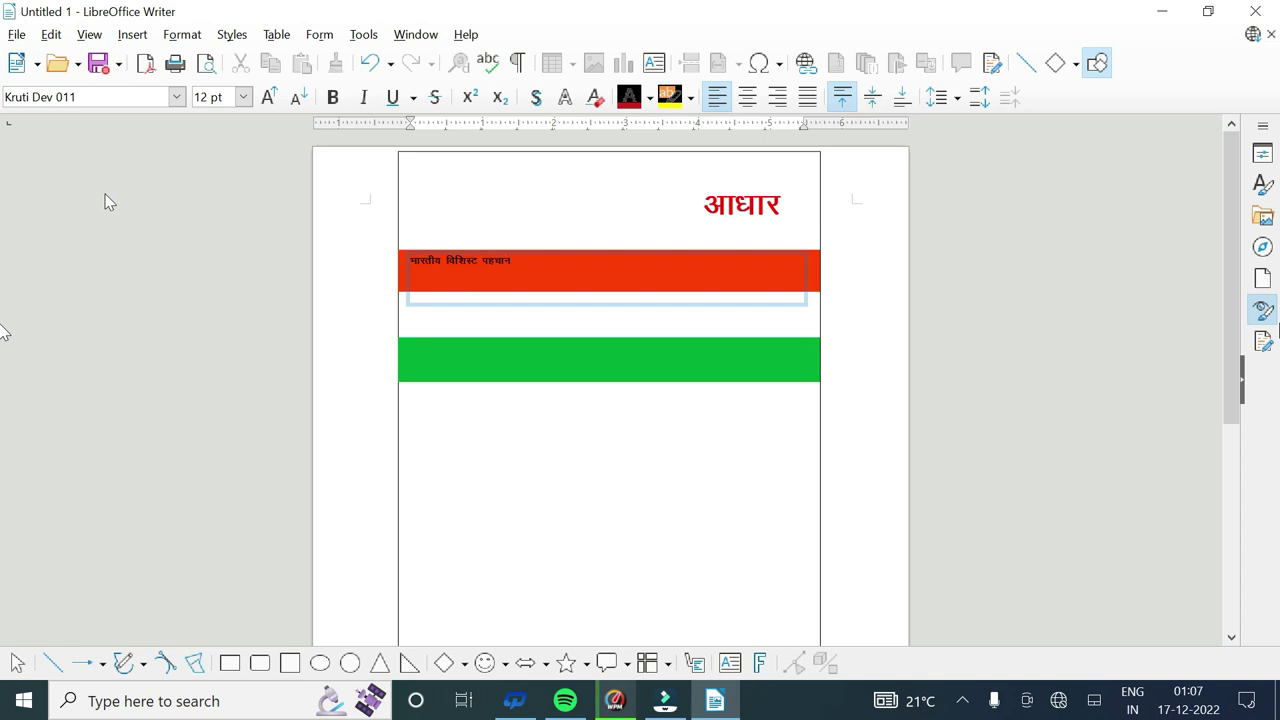
{"action": "type", "text": "zk"}
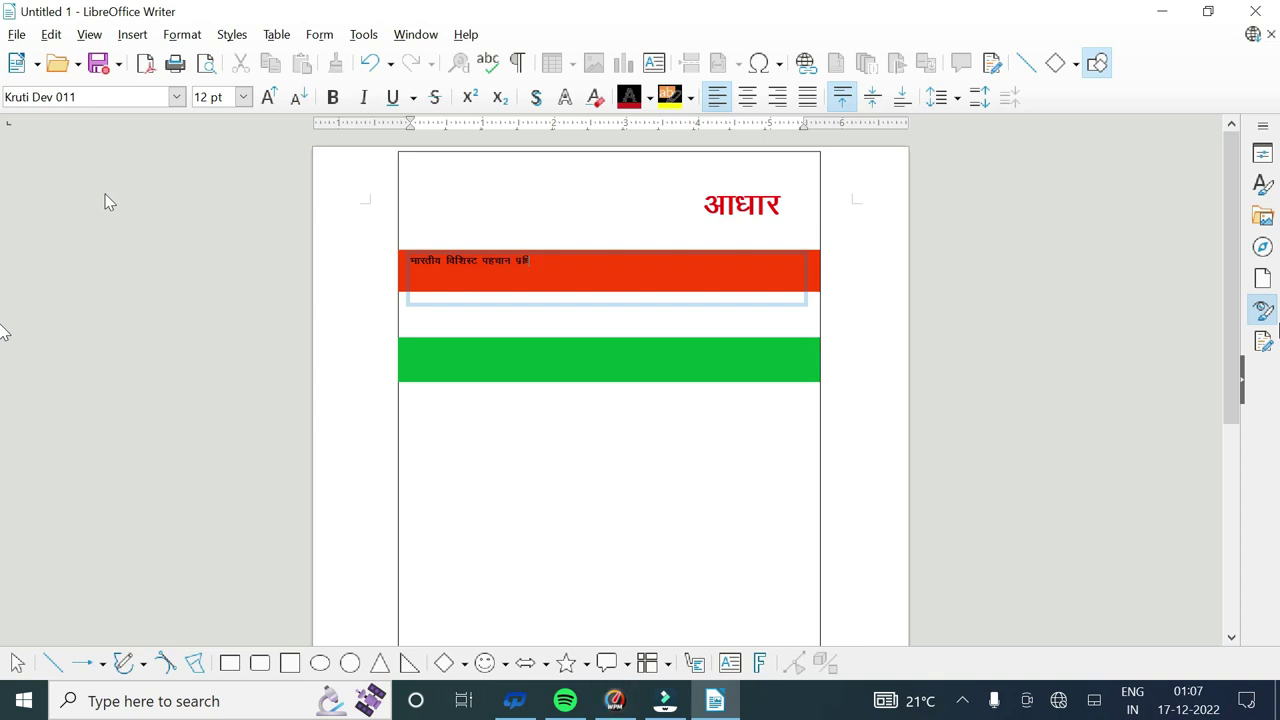
{"action": "type", "text": "/kdj"}
Make the title 32 pt dark red and widen its box to fit one line
{"action": "key", "text": "ctrl+a"}
{"action": "left_click", "coordinate": [268, 97]}
{"action": "left_click", "coordinate": [268, 97]}
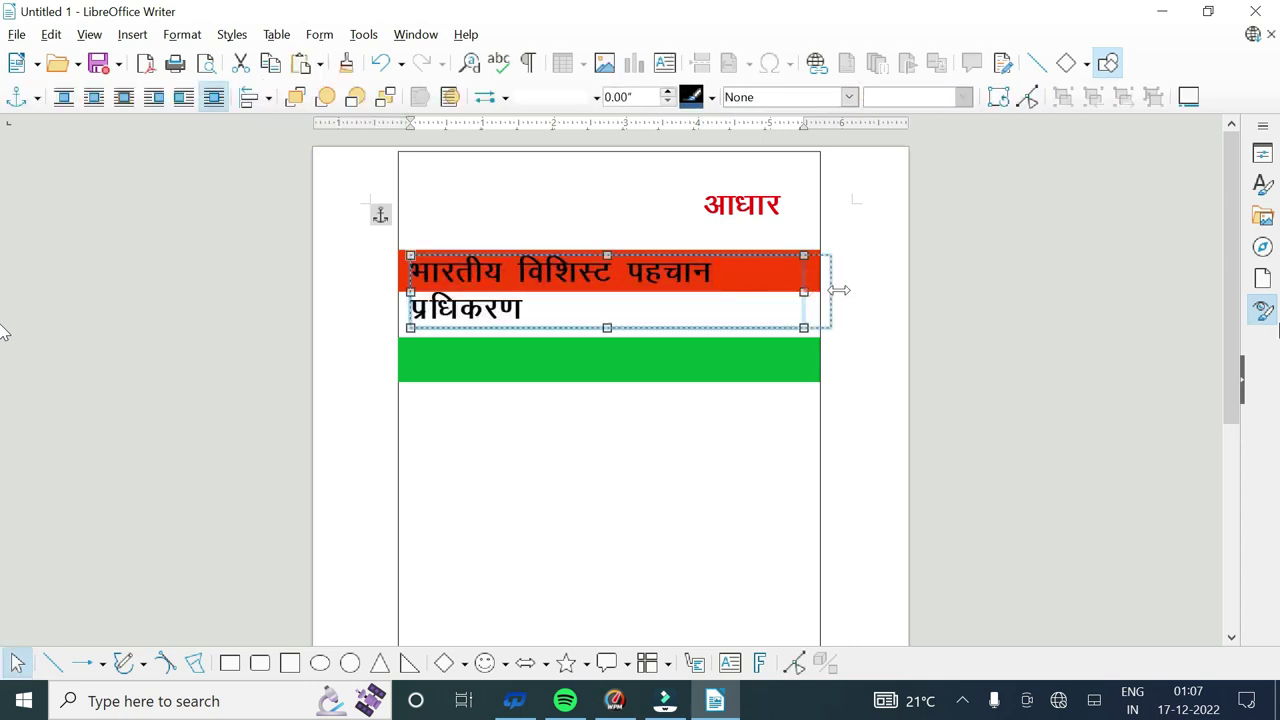
{"action": "left_click_drag", "start_coordinate": [797, 296], "coordinate": [848, 296]}
{"action": "left_click", "coordinate": [298, 97]}
{"action": "left_click", "coordinate": [650, 97]}
{"action": "left_click", "coordinate": [686, 249]}
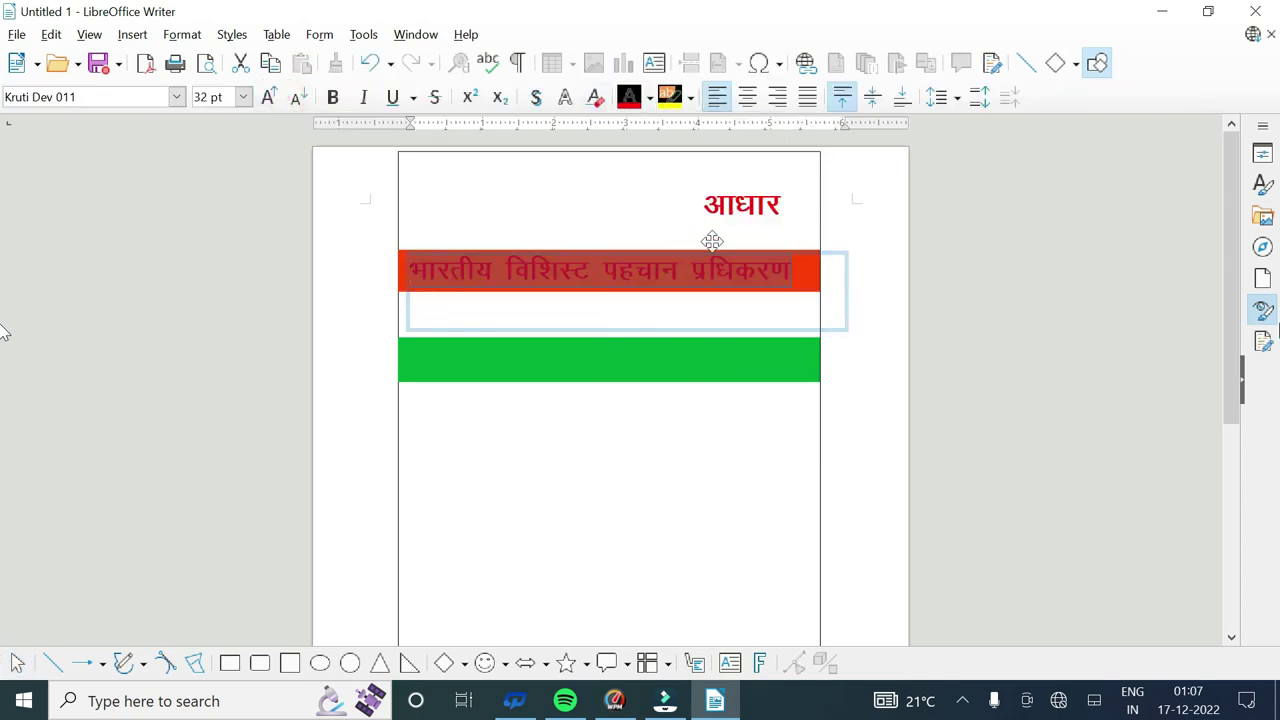
Position the title box onto the red band
{"action": "left_click", "coordinate": [811, 329]}
{"action": "left_click_drag", "start_coordinate": [811, 329], "coordinate": [797, 385]}
{"action": "left_click_drag", "start_coordinate": [789, 294], "coordinate": [812, 255]}
{"action": "left_click", "coordinate": [1005, 262]}
Draw a new text box on the white strip
{"action": "left_click", "coordinate": [133, 35]}
{"action": "left_click", "coordinate": [166, 252]}
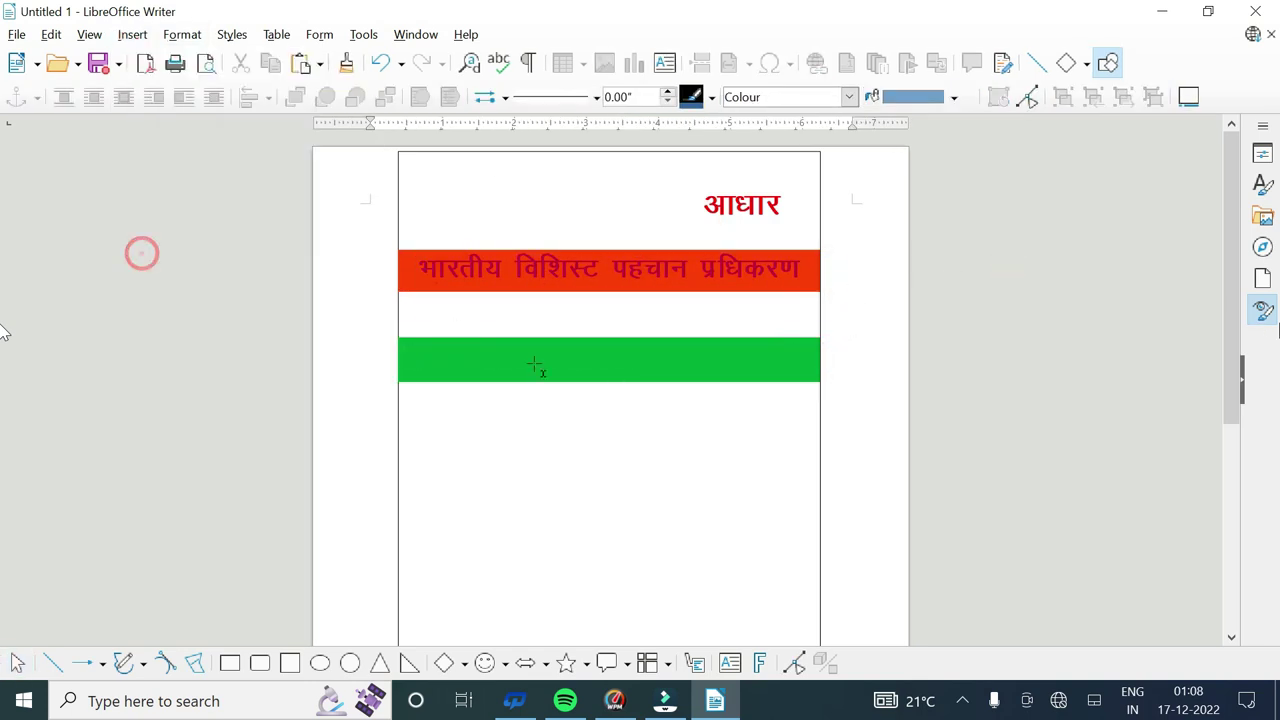
{"action": "left_click_drag", "start_coordinate": [527, 292], "coordinate": [698, 344]}
Type भारत सरकार in Kruti Dev 011 in the white-strip text box
{"action": "left_click", "coordinate": [177, 97]}
{"action": "scroll", "coordinate": [91, 360], "scroll_direction": "up", "scroll_amount": 4}
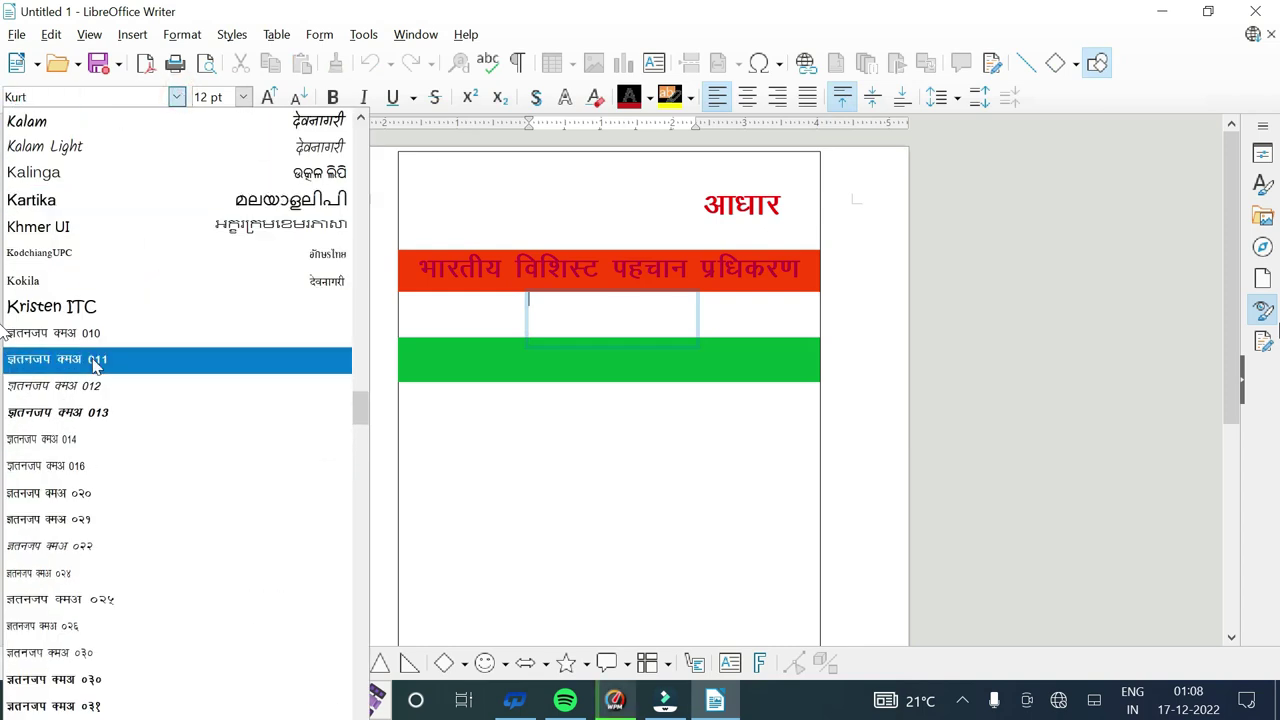
{"action": "left_click", "coordinate": [92, 357]}
{"action": "type", "text": "Hkjr"}
{"action": "left_click", "coordinate": [558, 301]}
{"action": "left_click", "coordinate": [563, 303]}
{"action": "type", "text": "A"}
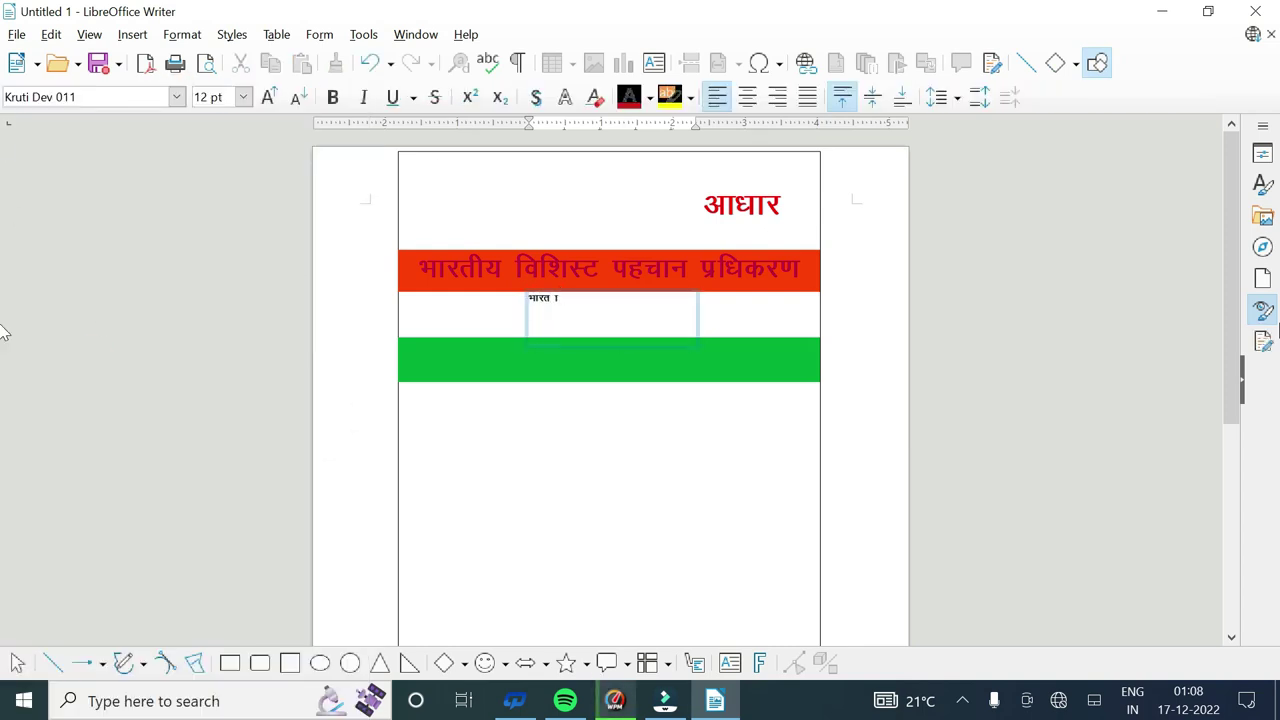
{"action": "type", "text": "jdkj"}
Enlarge भारत सरकार to about 32 pt and make it bold
{"action": "key", "text": "ctrl+a"}
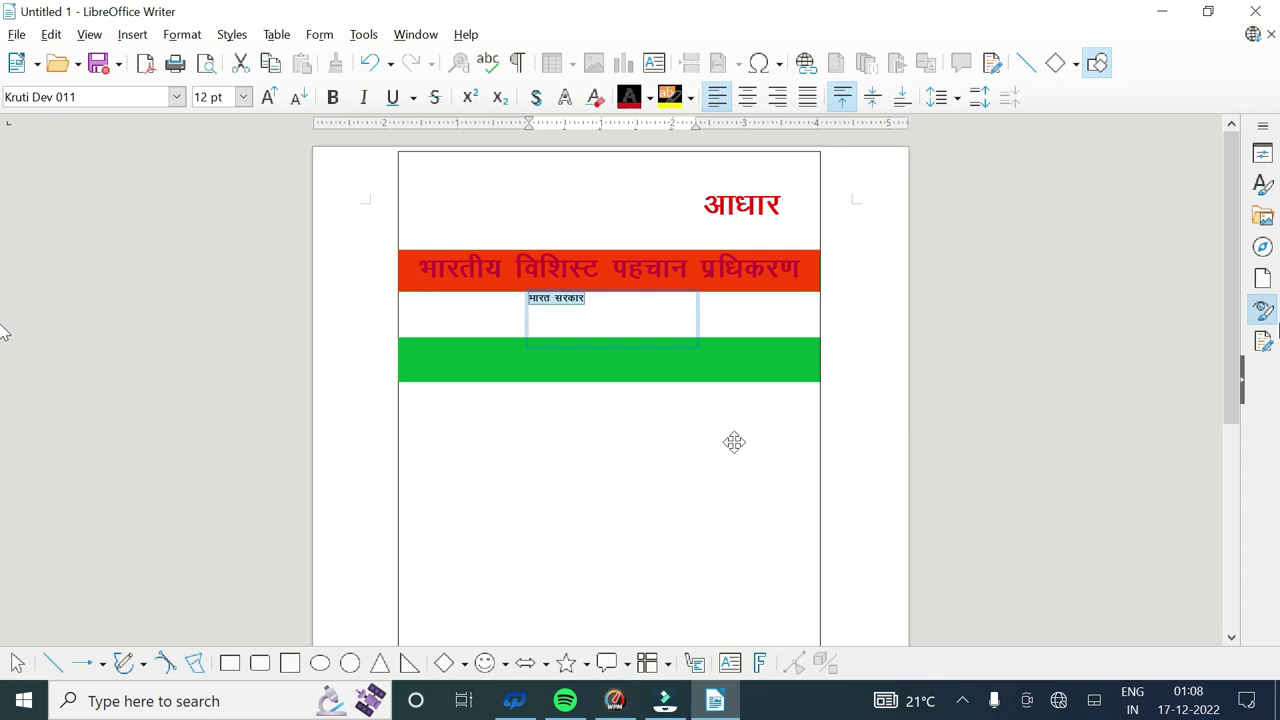
{"action": "left_click", "coordinate": [266, 96]}
{"action": "left_click", "coordinate": [266, 96]}
{"action": "left_click", "coordinate": [266, 96]}
{"action": "left_click", "coordinate": [266, 96]}
{"action": "left_click", "coordinate": [266, 96]}
{"action": "left_click", "coordinate": [266, 96]}
{"action": "left_click", "coordinate": [266, 96]}
{"action": "left_click", "coordinate": [266, 96]}
{"action": "left_click", "coordinate": [333, 96]}
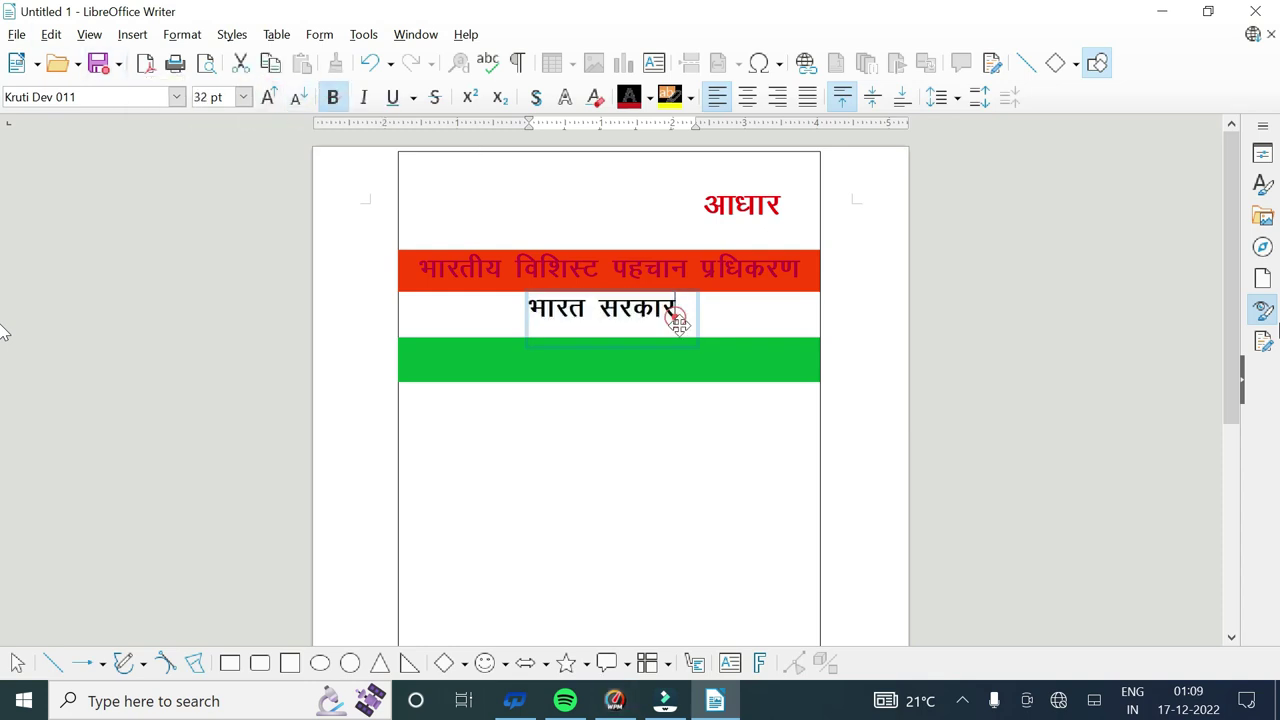
{"action": "left_click", "coordinate": [698, 340]}
Move the green band slightly down
{"action": "left_click", "coordinate": [1083, 394]}
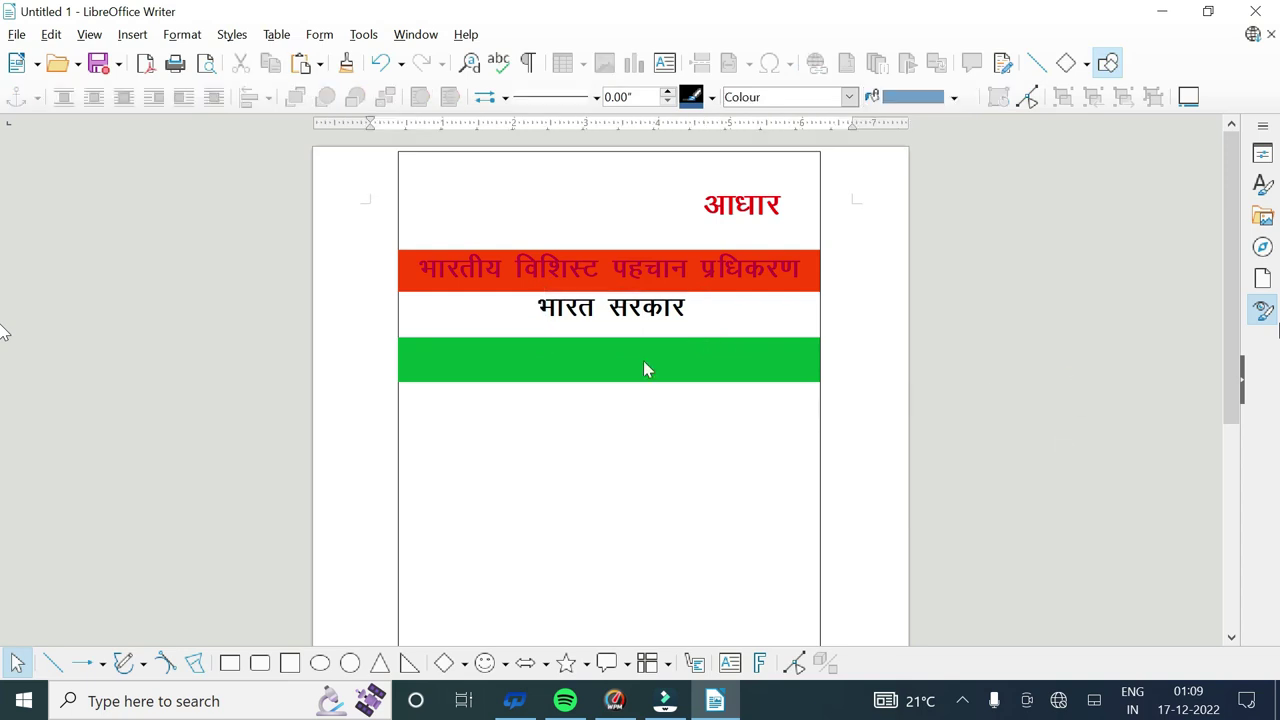
{"action": "left_click_drag", "start_coordinate": [643, 362], "coordinate": [643, 381]}
{"action": "key", "text": "Escape"}
Type 'Unique Identification Authority of India' in a new text box above the green band
{"action": "left_click", "coordinate": [132, 34]}
{"action": "left_click", "coordinate": [172, 249]}
{"action": "left_click_drag", "start_coordinate": [427, 323], "coordinate": [810, 356]}
{"action": "type", "text": "Uniq"}
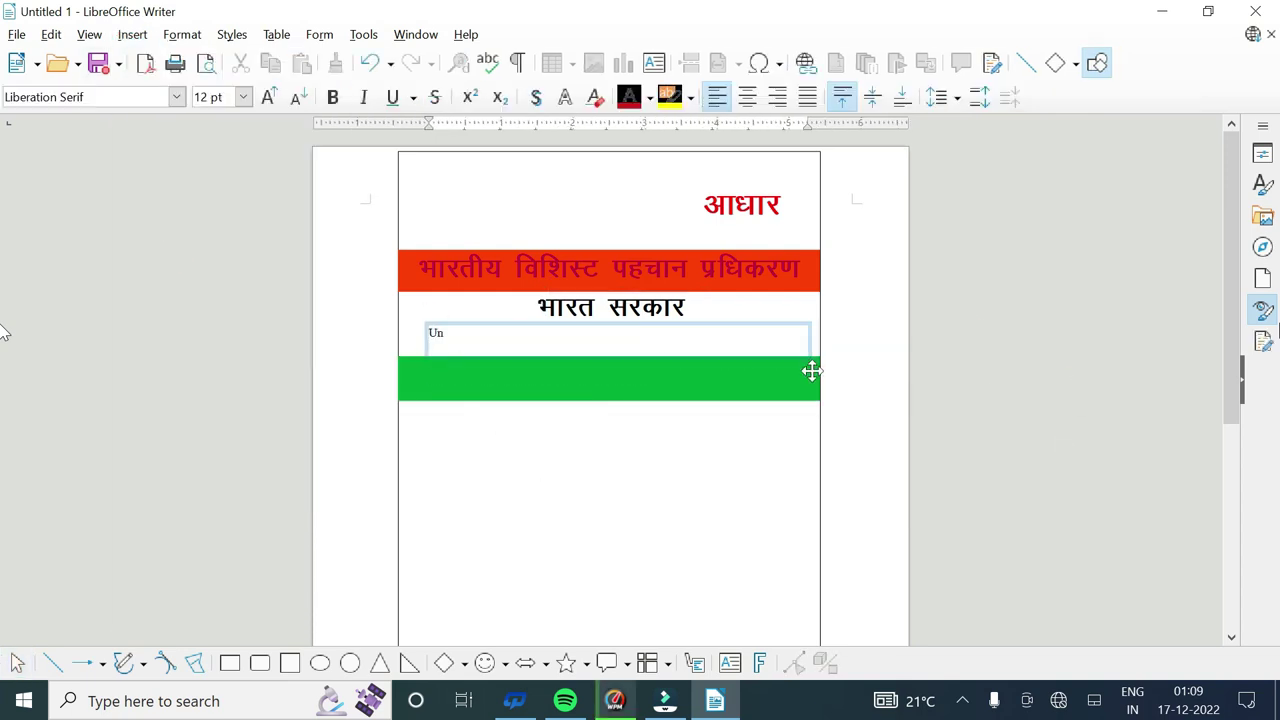
{"action": "type", "text": "ue Identi"}
{"action": "type", "text": "fication Authority A"}
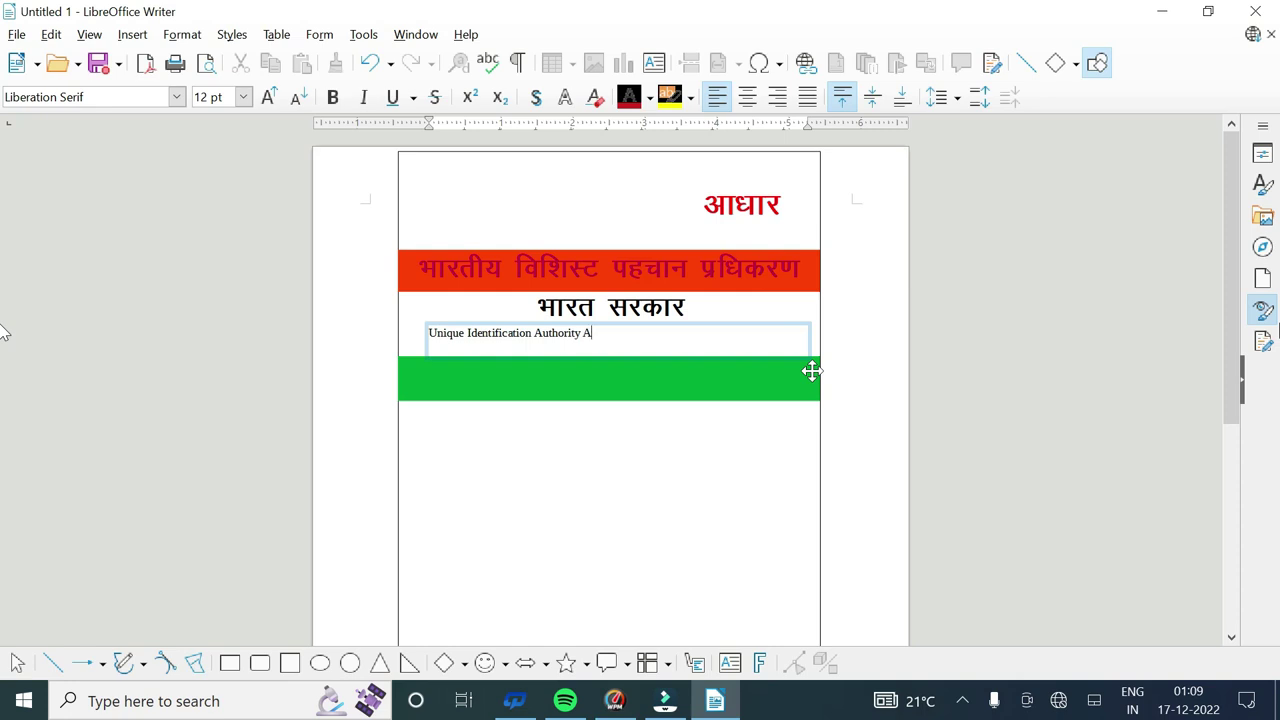
{"action": "key", "text": "BackSpace"}
{"action": "type", "text": "o"}
Enlarge the authority line to about 21 pt and make it bold
{"action": "key", "text": "ctrl+a"}
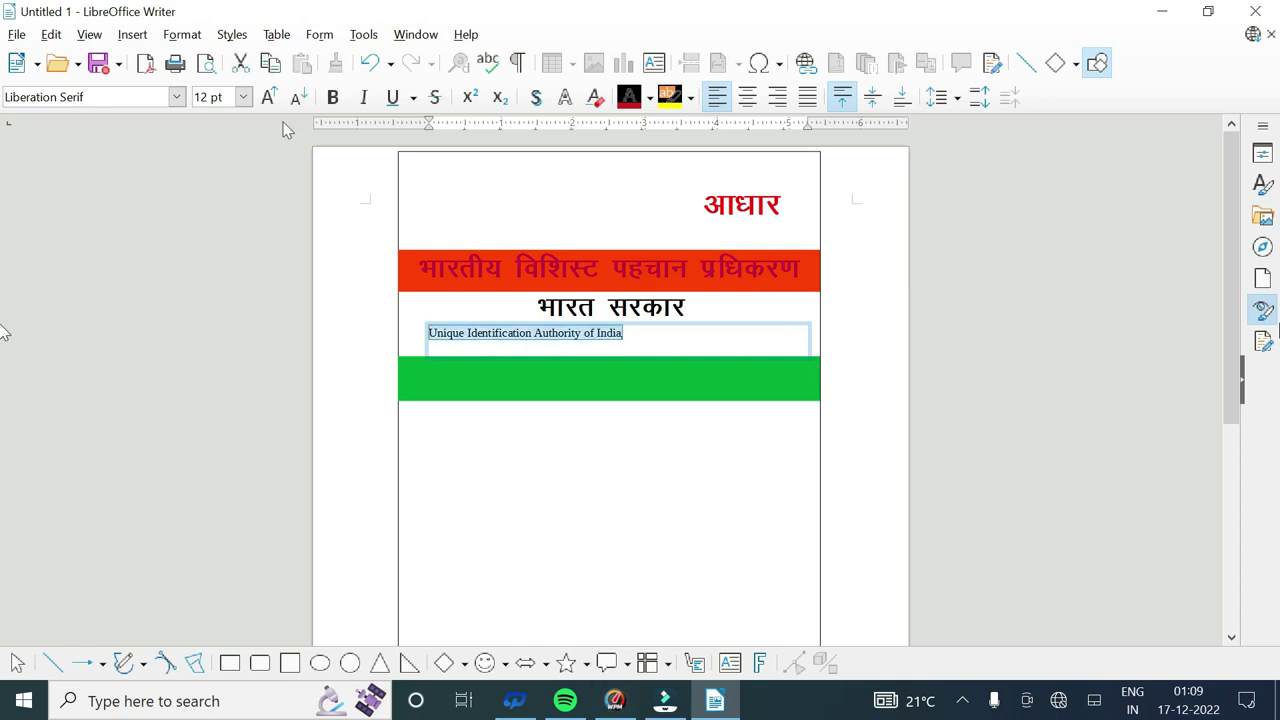
{"action": "left_click", "coordinate": [268, 97]}
{"action": "left_click", "coordinate": [268, 97]}
{"action": "left_click", "coordinate": [268, 97]}
{"action": "left_click", "coordinate": [268, 97]}
{"action": "left_click", "coordinate": [268, 97]}
{"action": "left_click", "coordinate": [333, 97]}
{"action": "key", "text": "Escape"}
Nudge the green band slightly up
{"action": "left_click", "coordinate": [1039, 428]}
{"action": "left_click", "coordinate": [705, 380]}
{"action": "left_click_drag", "start_coordinate": [705, 384], "coordinate": [705, 380]}
{"action": "left_click", "coordinate": [1011, 391]}
{"action": "left_click", "coordinate": [143, 34]}
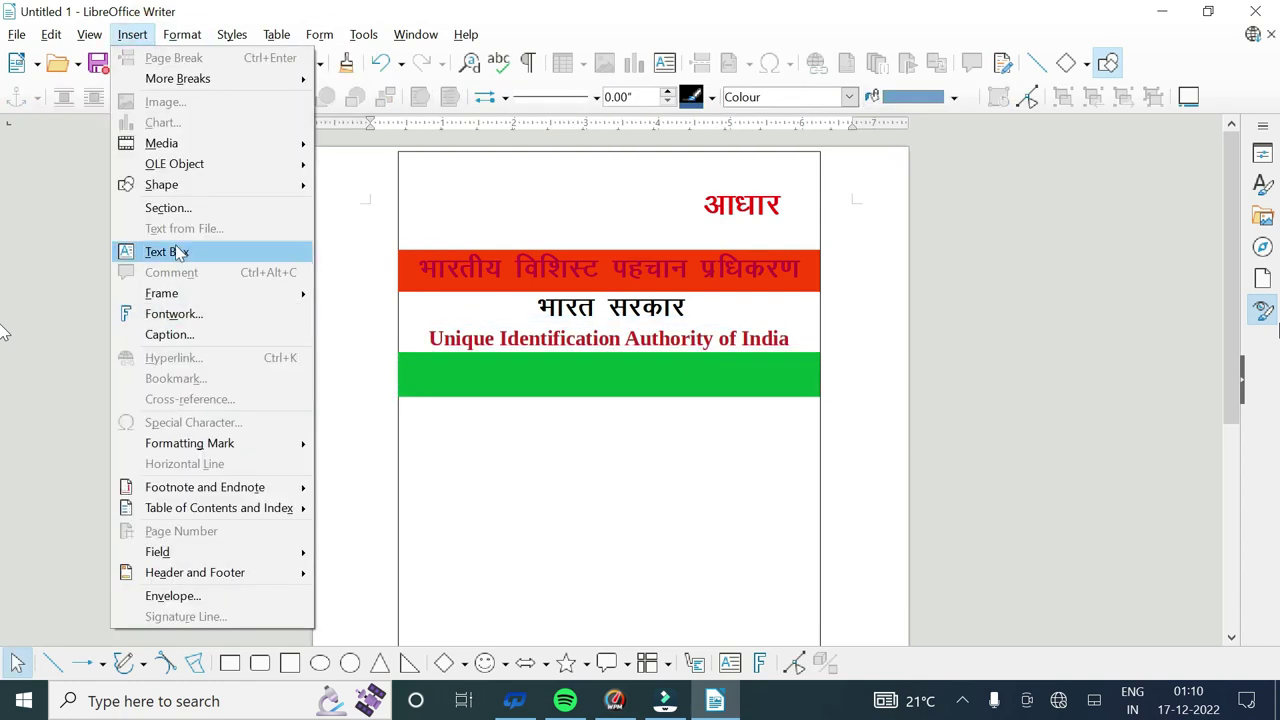
Type 'Goverment of India' in a new text box on the green band
{"action": "left_click", "coordinate": [162, 251]}
{"action": "left_click_drag", "start_coordinate": [655, 403], "coordinate": [740, 403]}
{"action": "type", "text": "Goverment"}
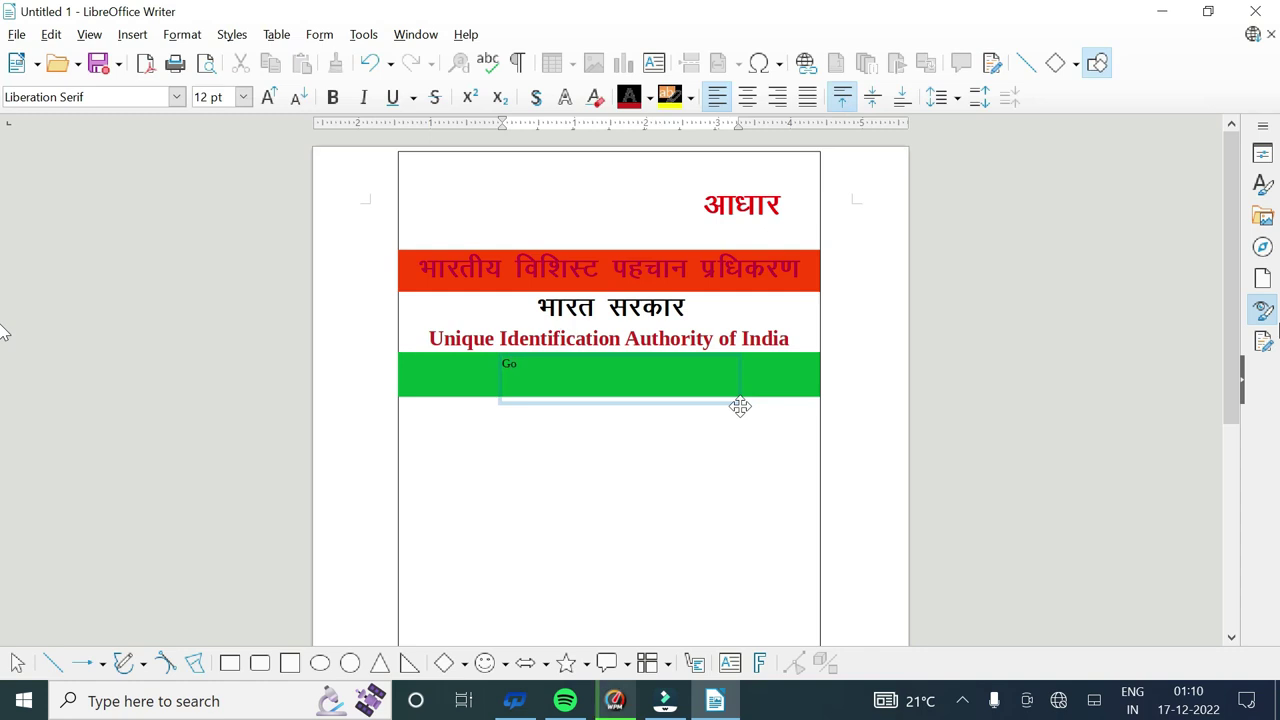
{"action": "type", "text": " of"}
{"action": "type", "text": " India"}
Set 'Goverment of India' to 32 pt regular weight and widen its box to one line
{"action": "key", "text": "ctrl+a"}
{"action": "left_click", "coordinate": [268, 97]}
{"action": "left_click", "coordinate": [268, 97]}
{"action": "left_click", "coordinate": [268, 97]}
{"action": "key", "text": "ctrl+b"}
{"action": "left_click", "coordinate": [740, 395]}
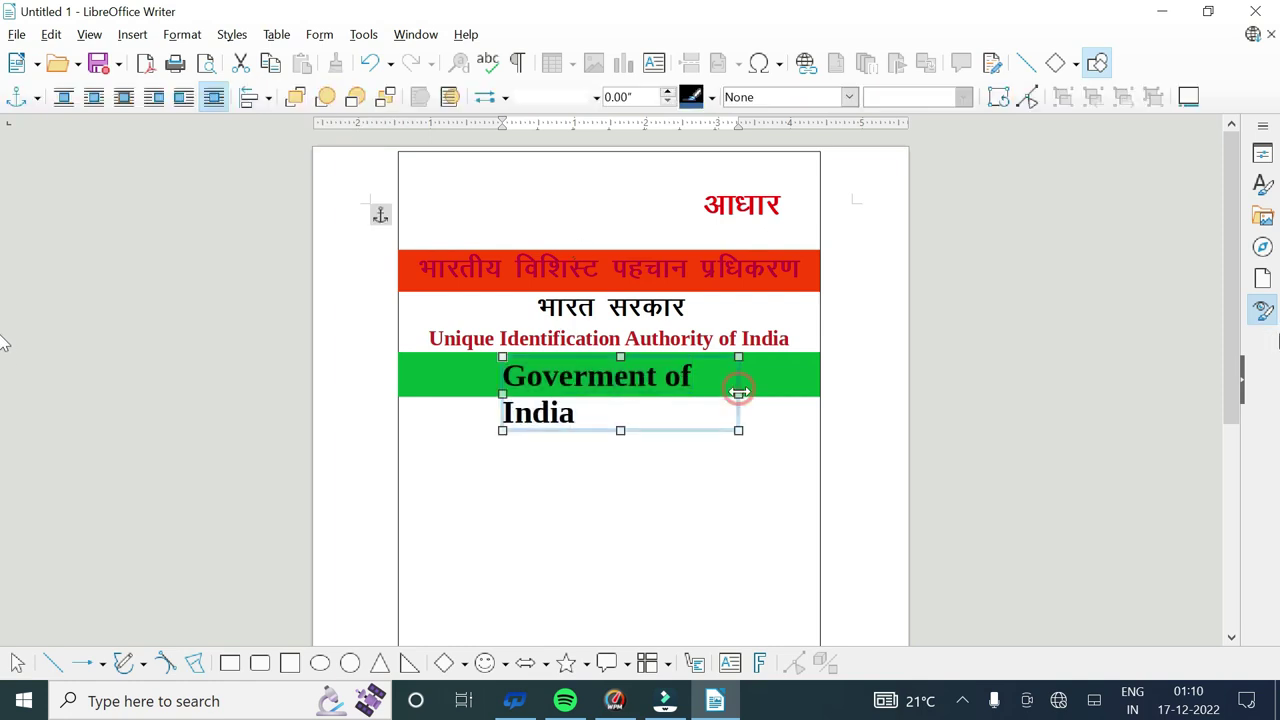
{"action": "left_click_drag", "start_coordinate": [740, 422], "coordinate": [786, 432]}
{"action": "left_click", "coordinate": [750, 378]}
{"action": "key", "text": "ctrl+b"}
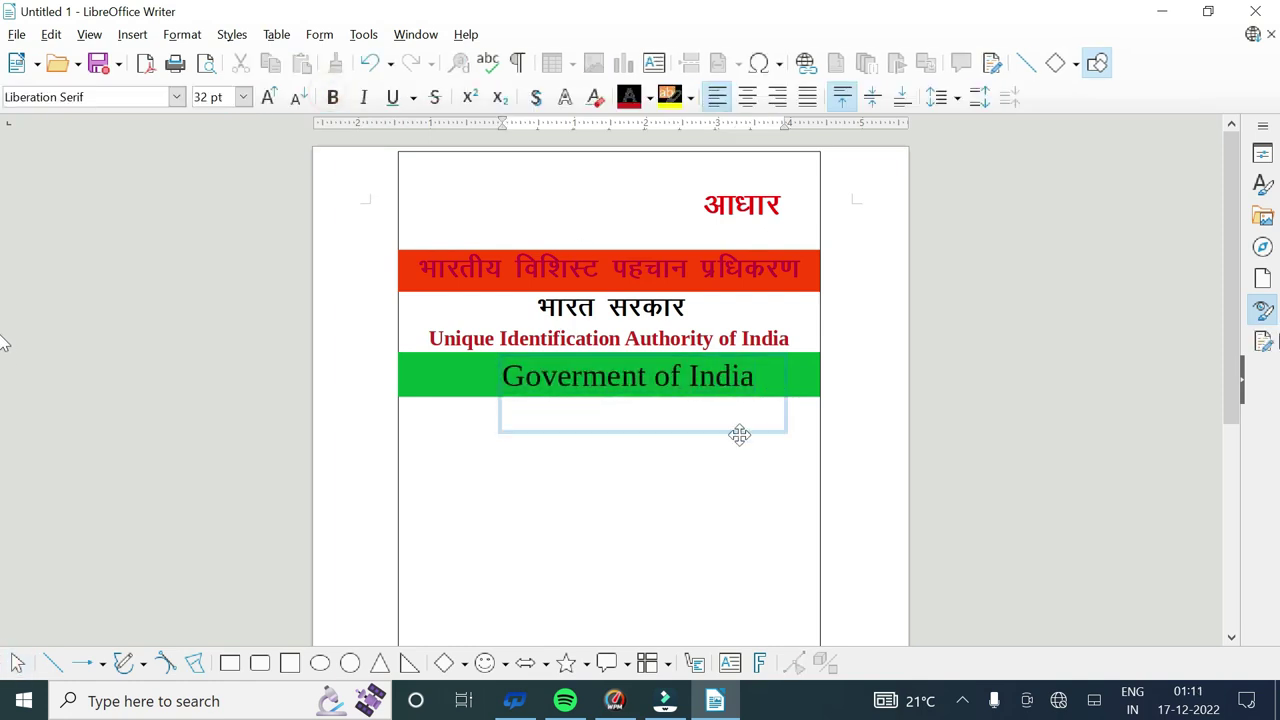
{"action": "key", "text": "Escape"}
Centre the 'Goverment of India' box on the green band
{"action": "left_click_drag", "start_coordinate": [740, 440], "coordinate": [717, 426]}
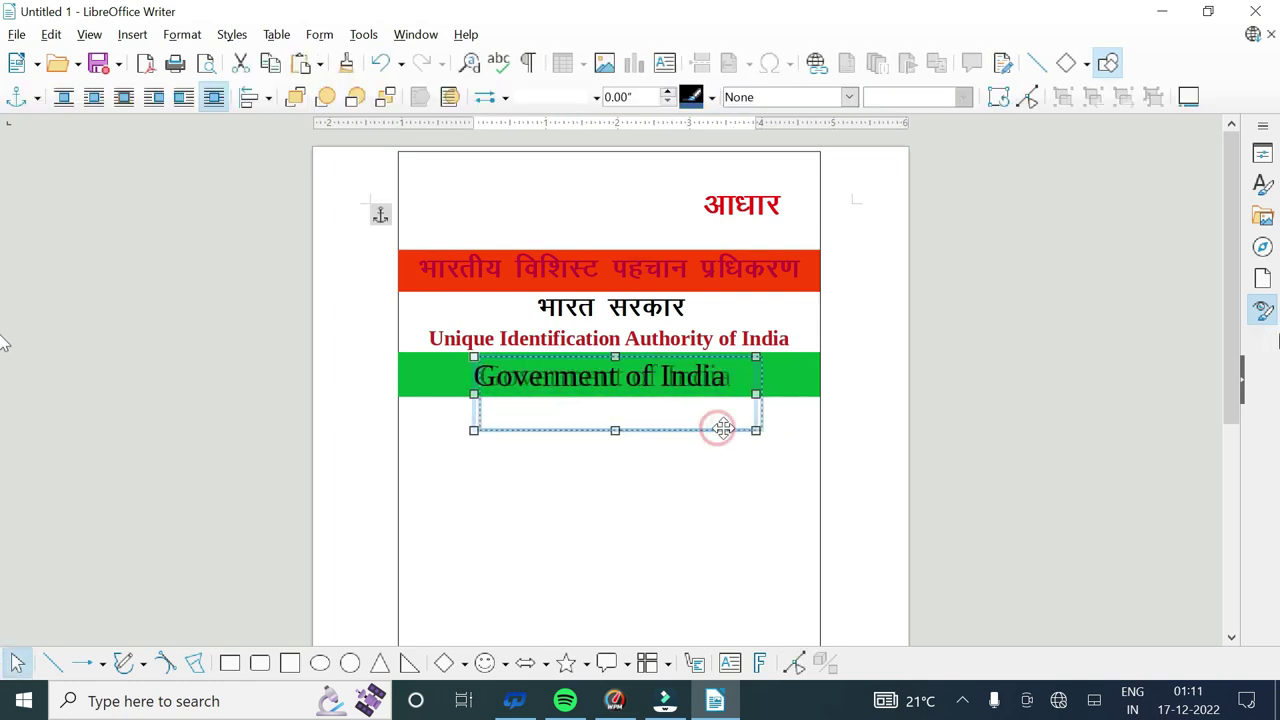
{"action": "left_click", "coordinate": [1015, 393]}
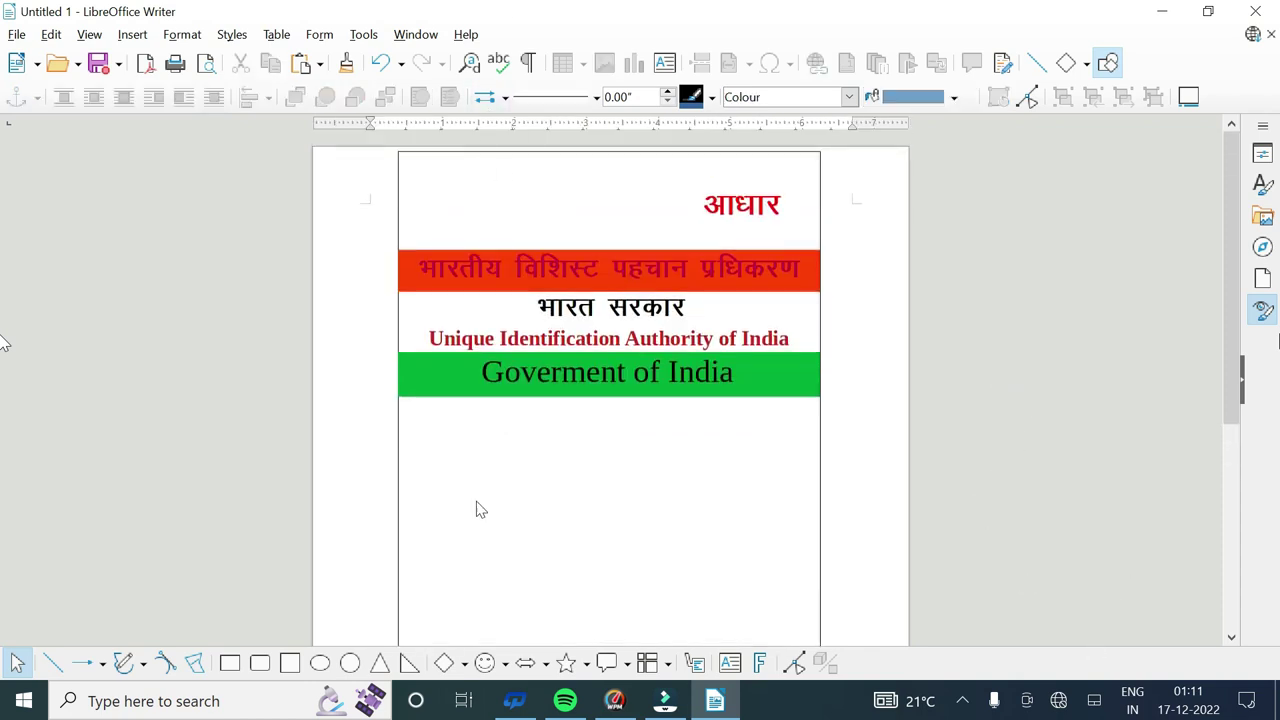
{"action": "left_click", "coordinate": [132, 34]}
{"action": "left_click", "coordinate": [160, 251]}
Type the Hindi label in Kruti Dev 011 in a new text box below the green band
{"action": "left_click_drag", "start_coordinate": [458, 402], "coordinate": [766, 469]}
{"action": "left_click", "coordinate": [176, 96]}
{"action": "type", "text": "Kurt"}
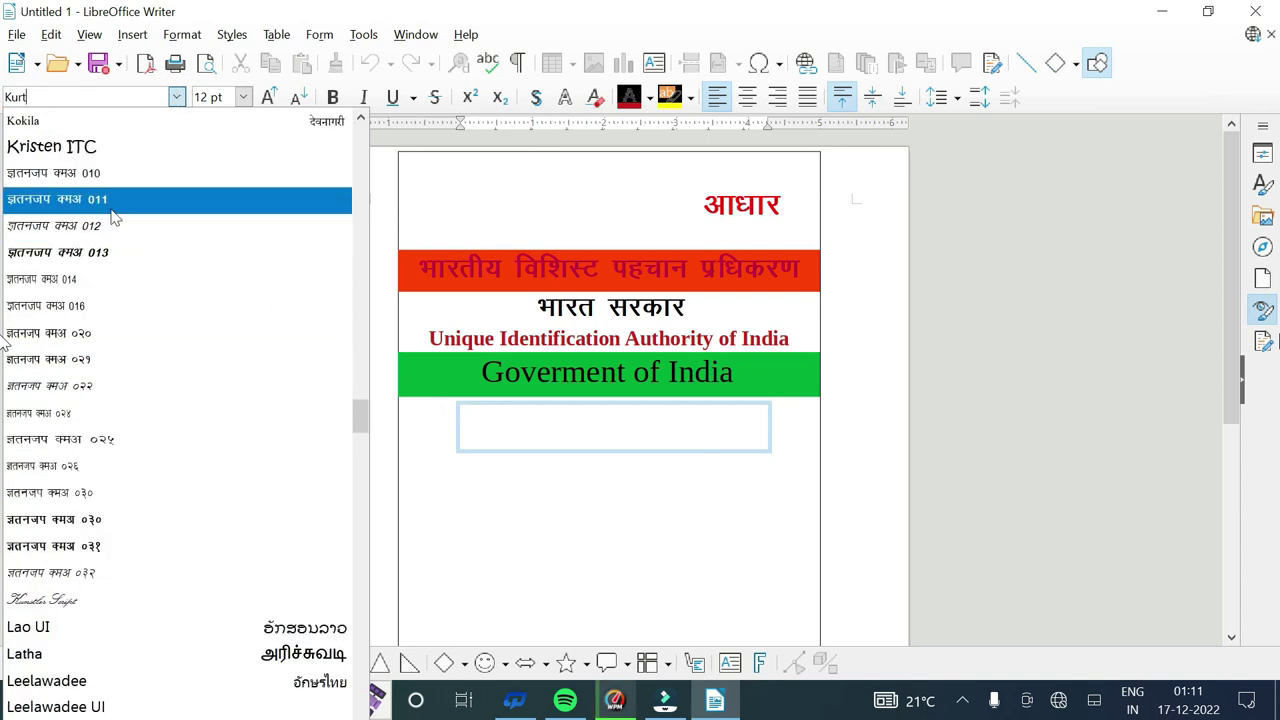
{"action": "left_click", "coordinate": [113, 214]}
{"action": "type", "text": "k"}
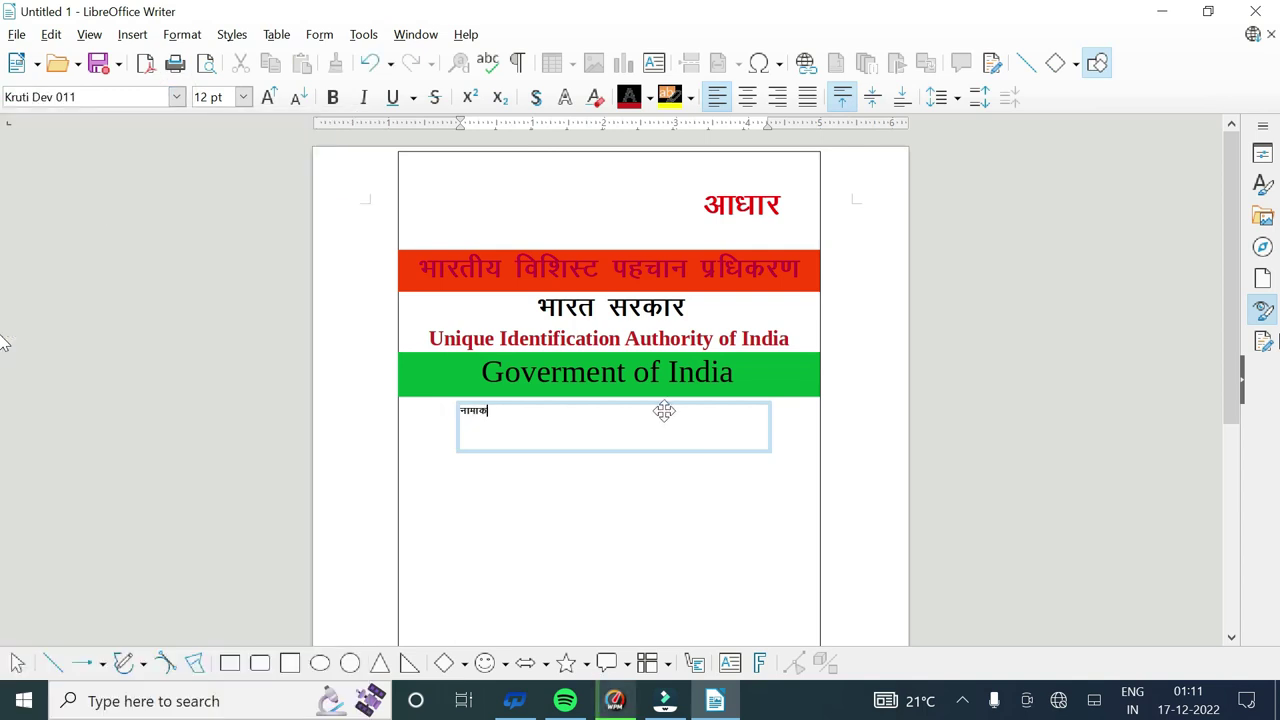
{"action": "type", "text": " de"}
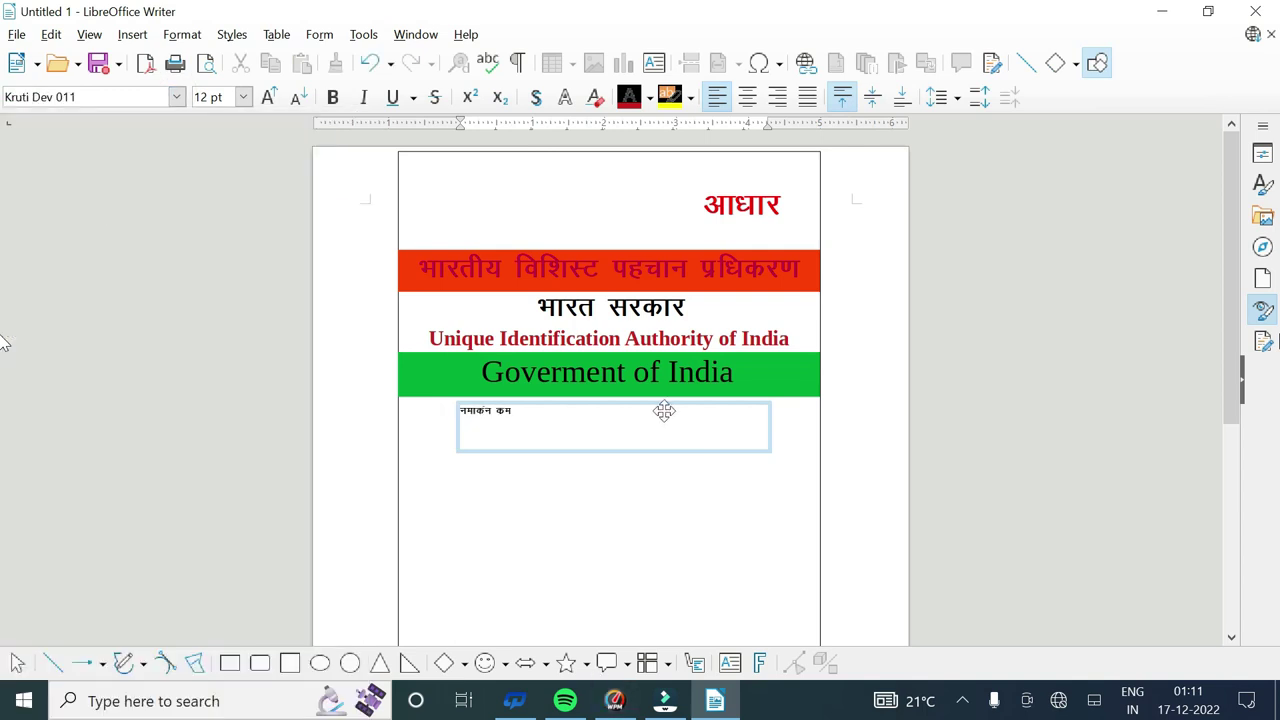
Add '/ Enrollment No.:' and the enrolment number in Arial
{"action": "left_click", "coordinate": [176, 96]}
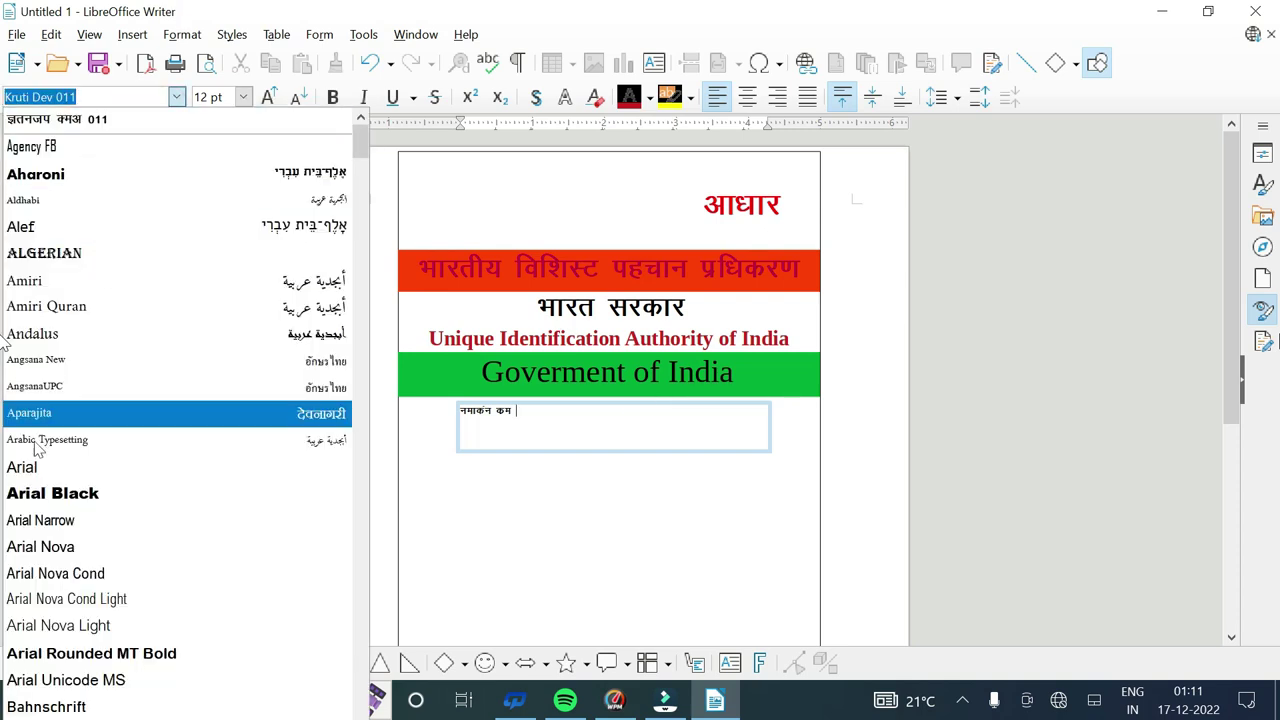
{"action": "left_click", "coordinate": [30, 463]}
{"action": "type", "text": "/ Enrollme"}
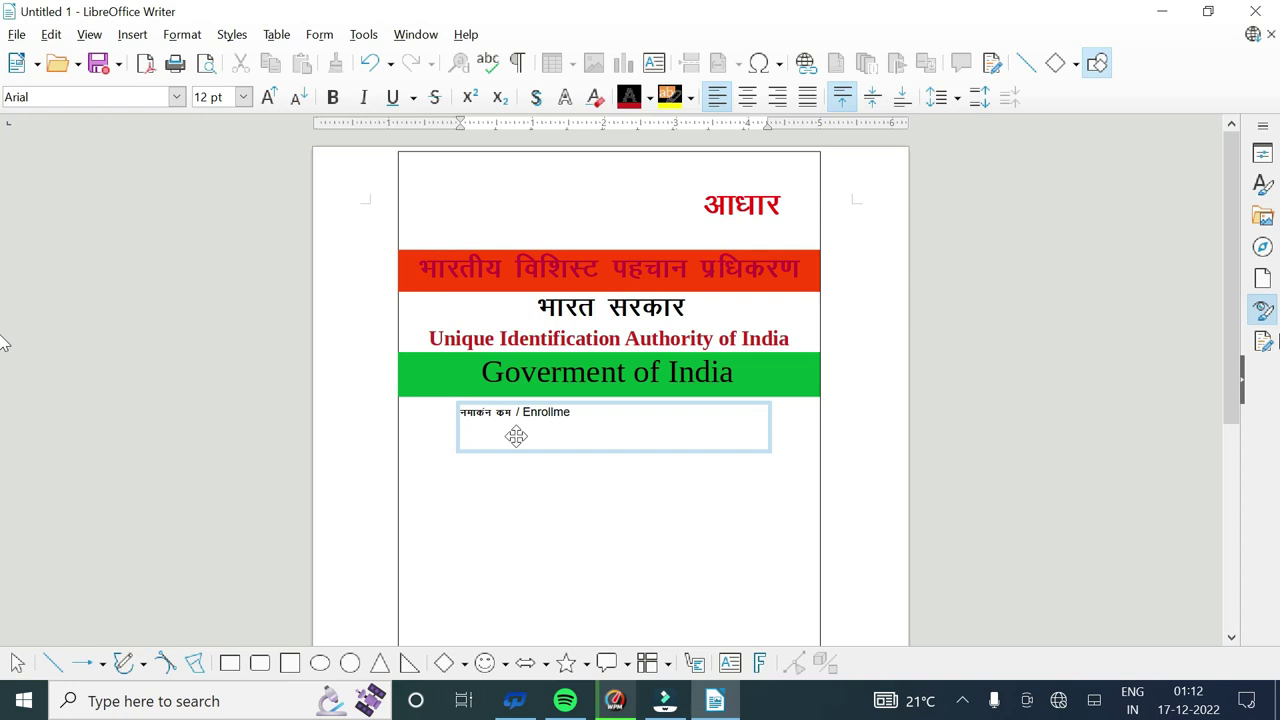
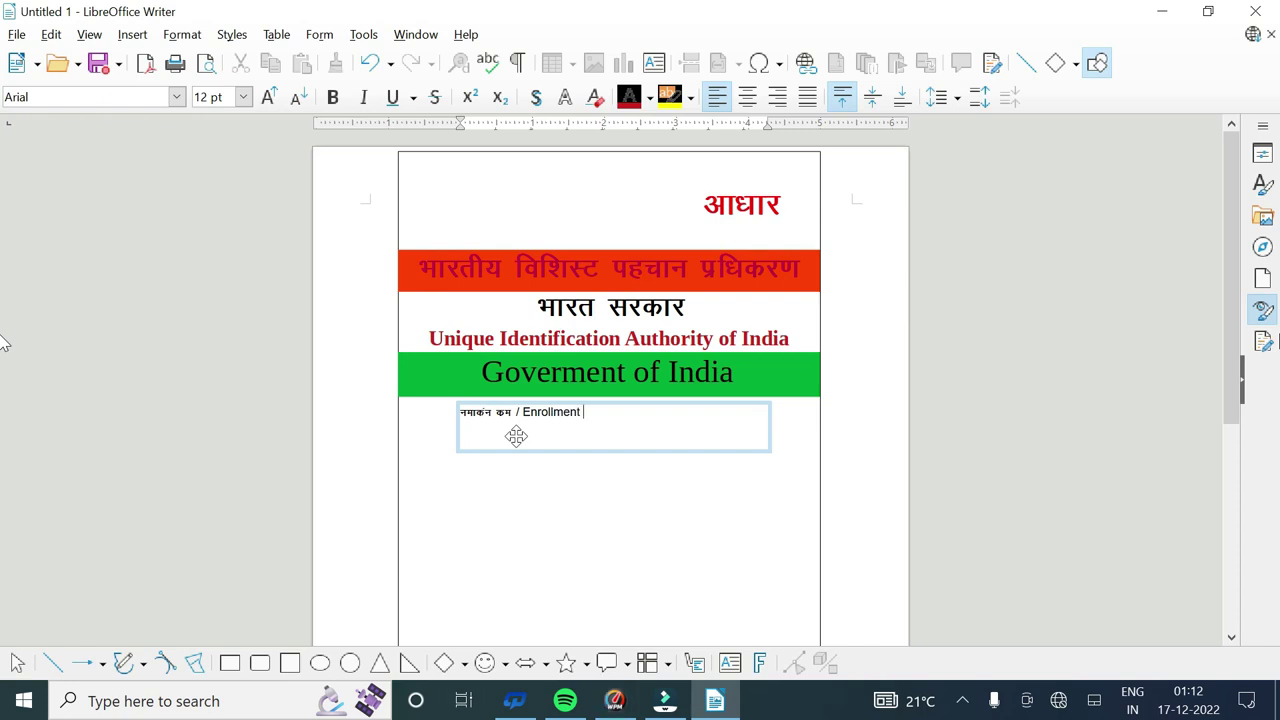
Set the enrollment line to 14 pt and enlarge the Hindi words further
{"action": "key", "text": "ctrl+a"}
{"action": "key", "text": "ctrl+bracketright"}
{"action": "left_click_drag", "start_coordinate": [460, 413], "coordinate": [534, 413]}
{"action": "left_click", "coordinate": [268, 96]}
{"action": "left_click", "coordinate": [268, 96]}
{"action": "left_click", "coordinate": [760, 411]}
{"action": "left_click", "coordinate": [712, 457]}
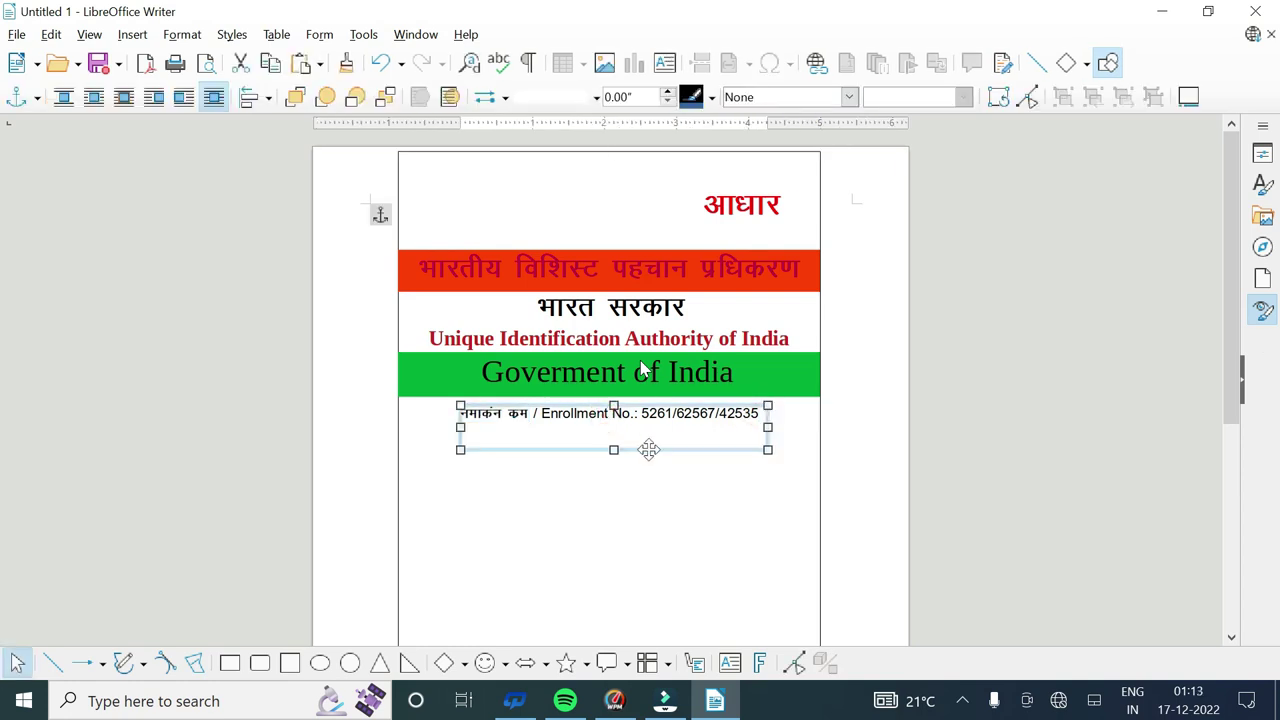
Draw a new address text box below the enrollment line
{"action": "left_click", "coordinate": [1013, 365]}
{"action": "scroll", "coordinate": [860, 534], "scroll_direction": "down", "scroll_amount": 10}
{"action": "scroll", "coordinate": [520, 394], "scroll_direction": "up", "scroll_amount": 10}
{"action": "left_click", "coordinate": [132, 34]}
{"action": "left_click", "coordinate": [149, 244]}
{"action": "left_click_drag", "start_coordinate": [466, 463], "coordinate": [573, 628]}
Type 'To' and start a Hindi line in Kruti Dev 010 in the address box
{"action": "type", "text": "o"}
{"action": "key", "text": "Return"}
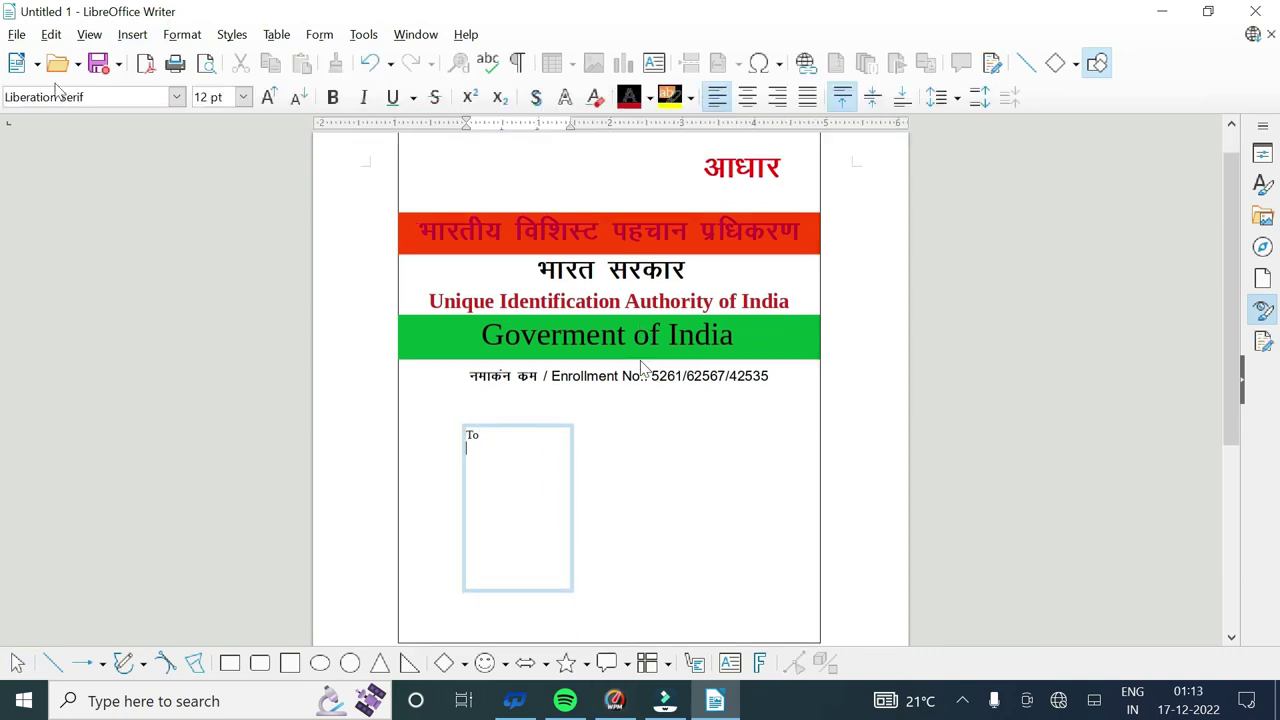
{"action": "left_click", "coordinate": [176, 96]}
{"action": "left_click", "coordinate": [60, 251]}
{"action": "type", "text": "dq"}
{"action": "key", "text": "BackSpace"}
{"action": "key", "text": "BackSpace"}
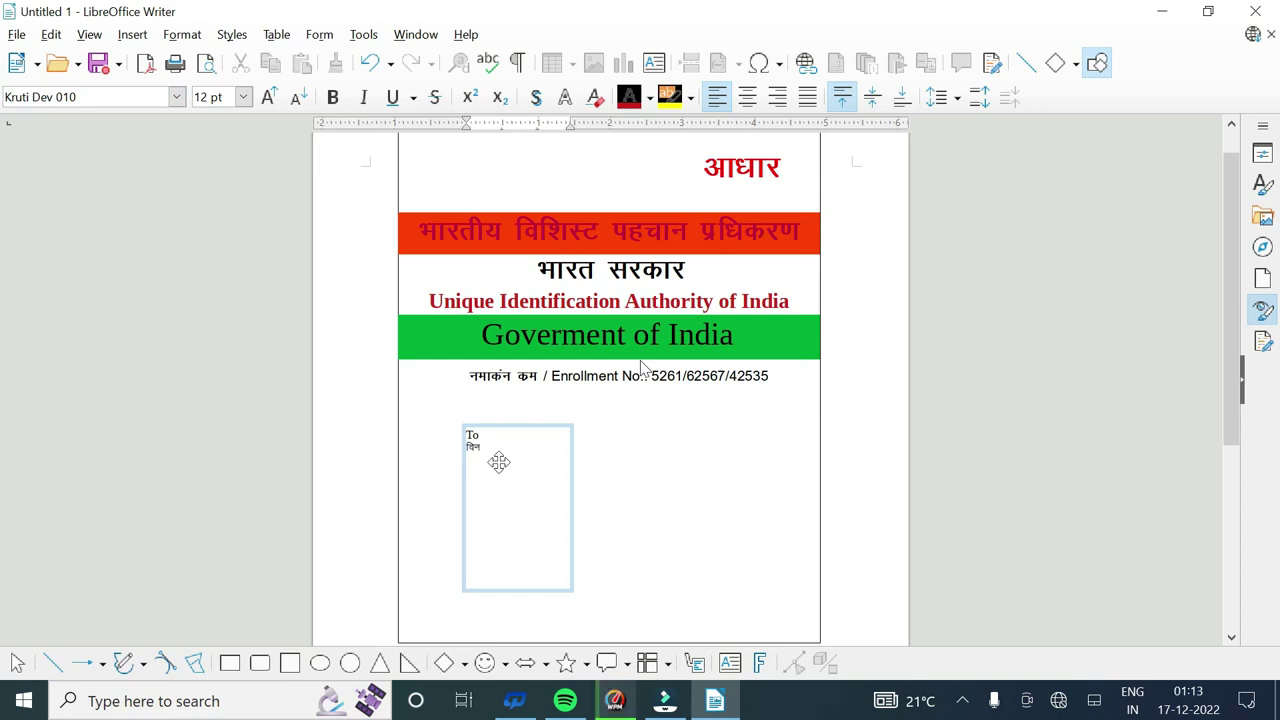
{"action": "type", "text": ";"}
{"action": "key", "text": "ctrl+a"}
{"action": "left_click", "coordinate": [499, 460]}
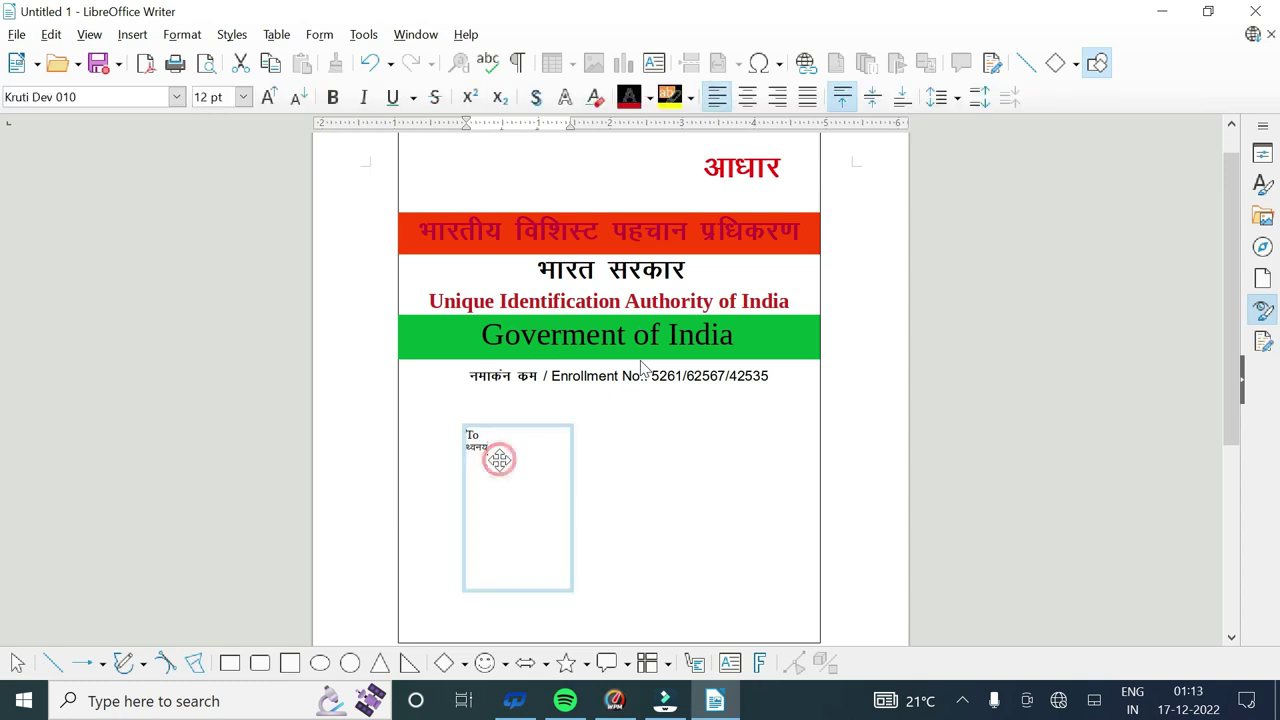
{"action": "type", "text": "f"}
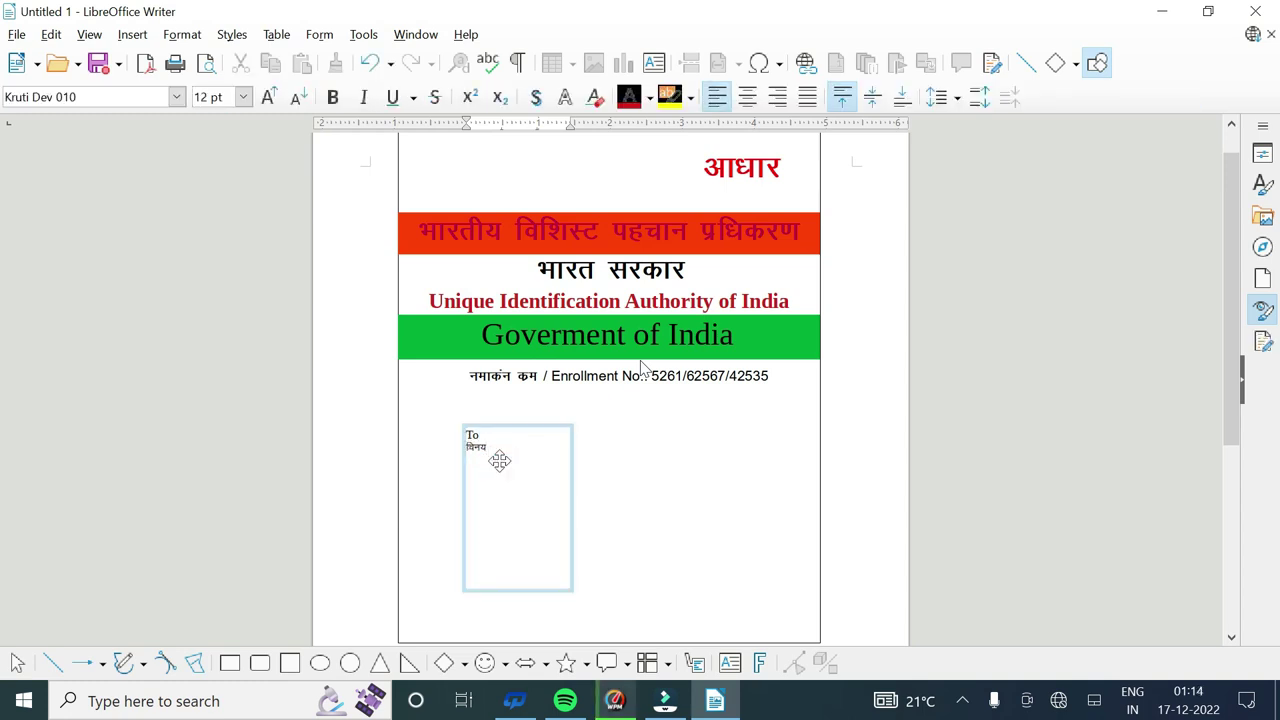
{"action": "key", "text": "ctrl+z"}
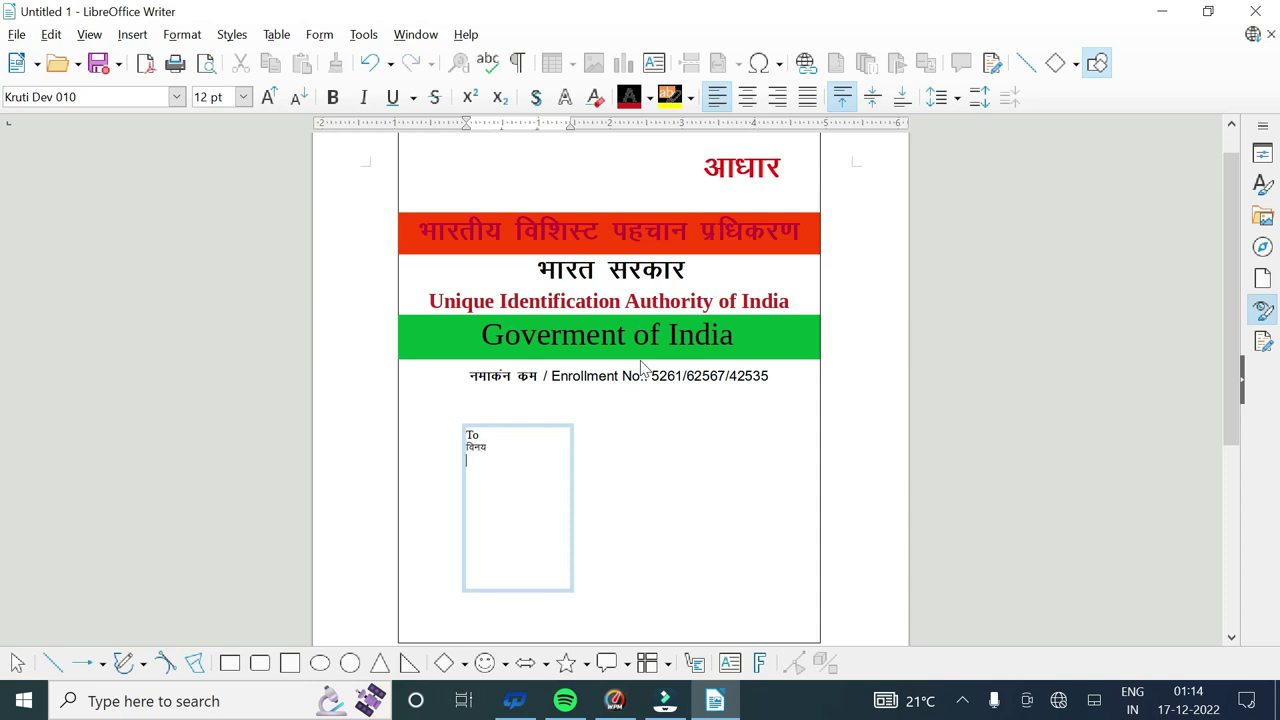
Switch to Arial and type the Ataraulia and Azamgarh address lines
{"action": "left_click", "coordinate": [176, 96]}
{"action": "scroll", "coordinate": [94, 400], "scroll_direction": "down", "scroll_amount": 1}
{"action": "left_click", "coordinate": [94, 337]}
{"action": "left_click", "coordinate": [176, 96]}
{"action": "scroll", "coordinate": [150, 400], "scroll_direction": "down", "scroll_amount": 5}
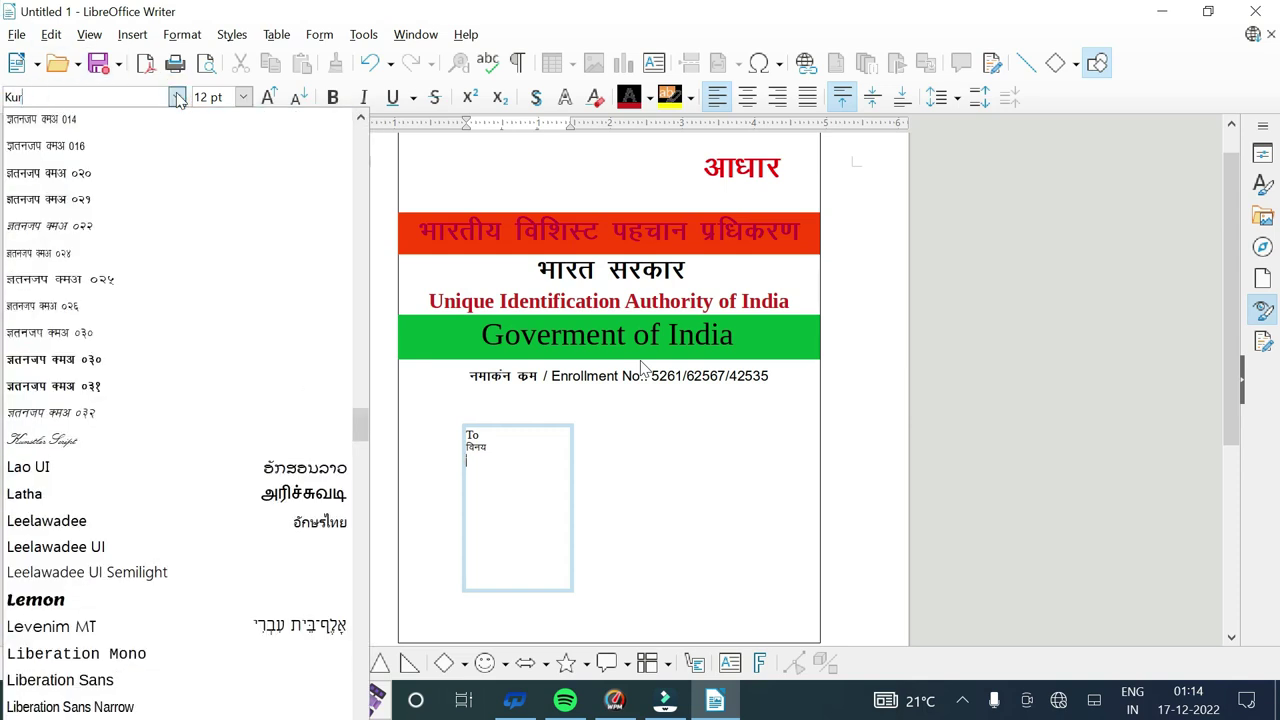
{"action": "left_click", "coordinate": [154, 191]}
{"action": "left_click", "coordinate": [176, 96]}
{"action": "left_click", "coordinate": [89, 470]}
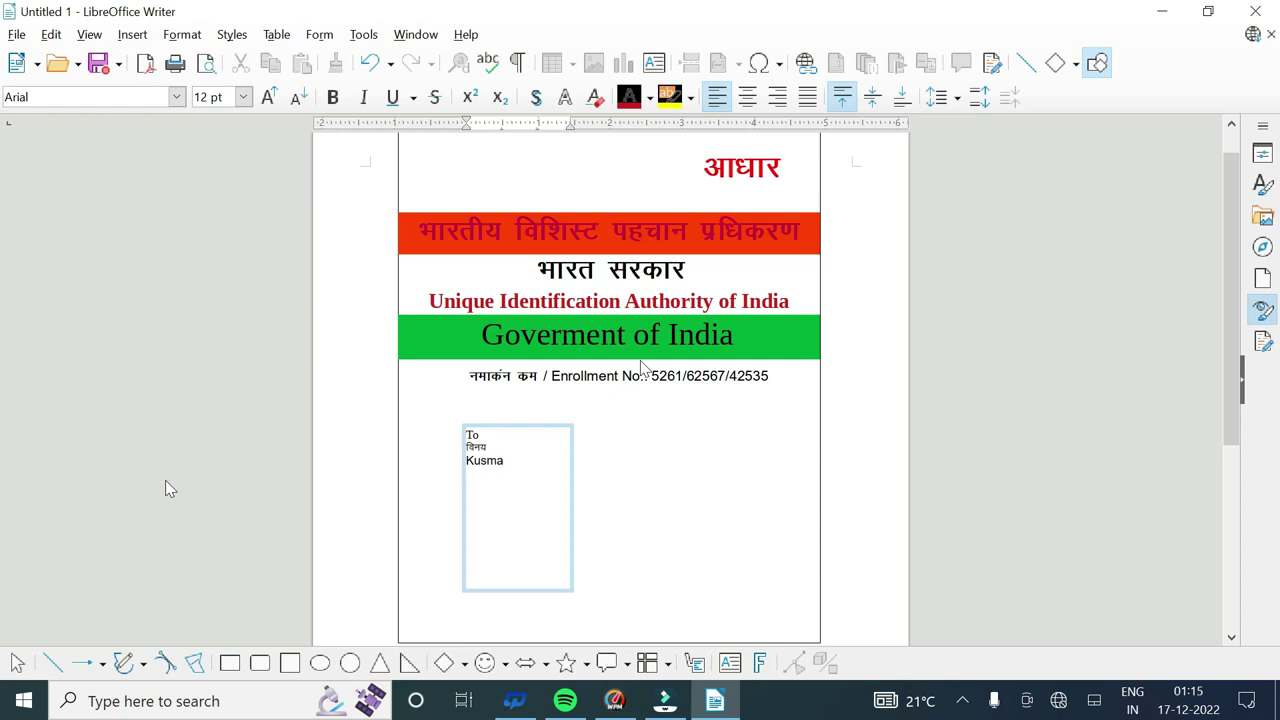
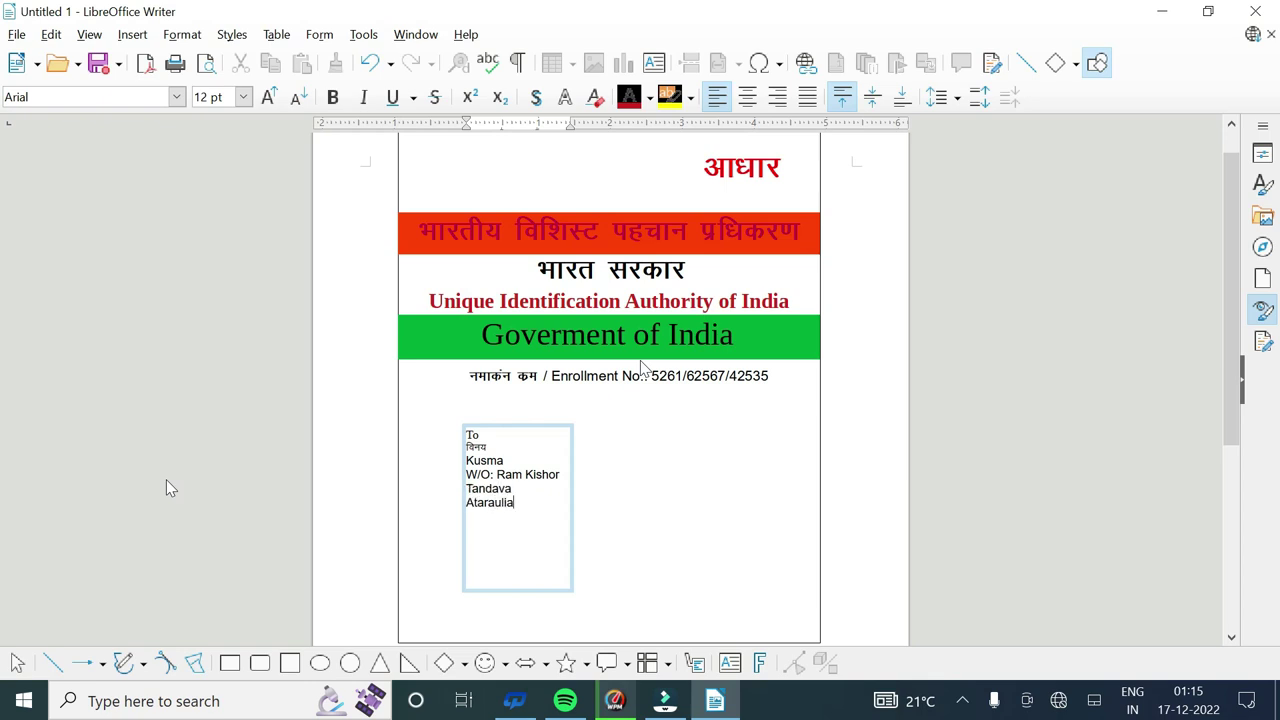
{"action": "key", "text": "Return"}
{"action": "key", "text": "Return"}
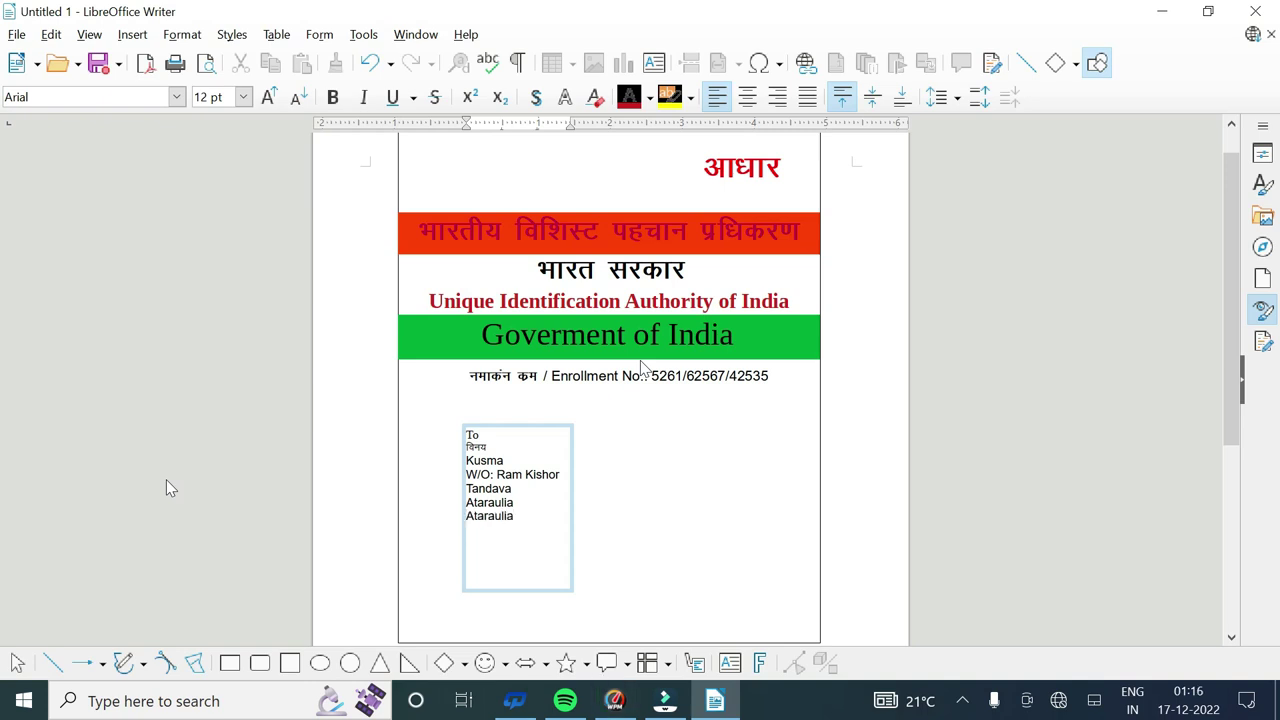
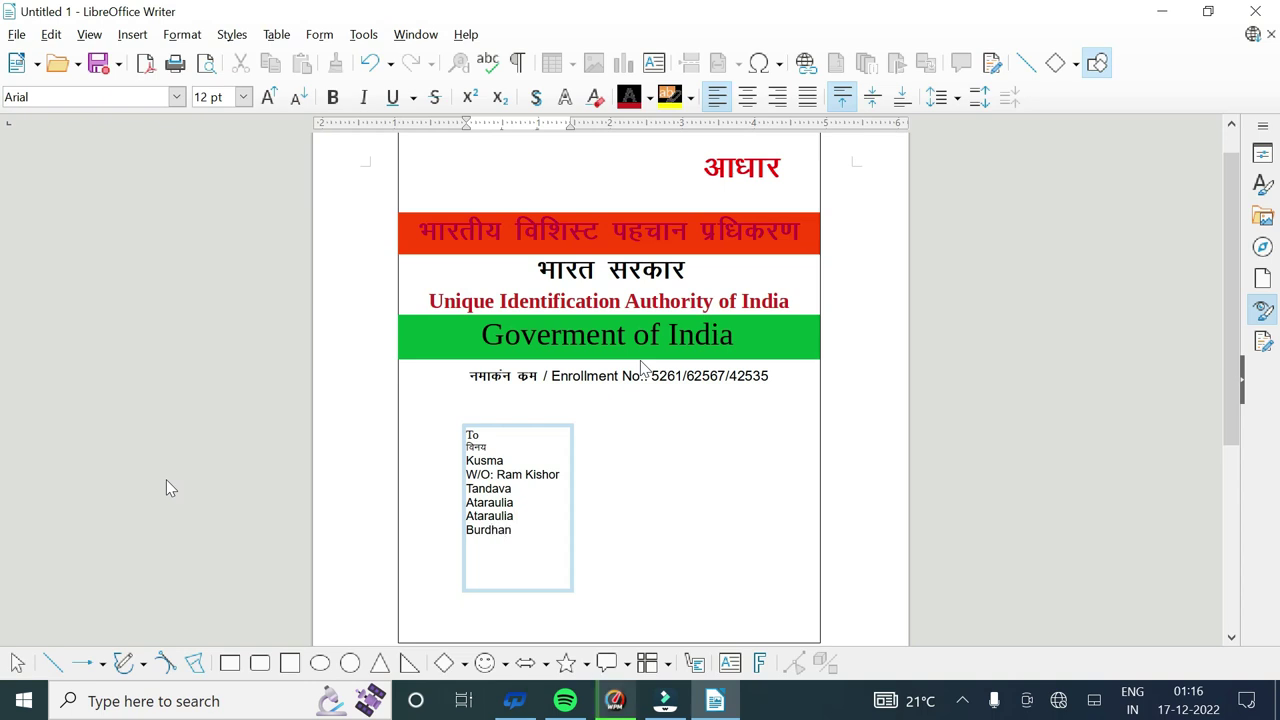
Widen the box, add the Uttar Pradesh 223223 line, phone and reference number, and make it 11 pt
{"action": "left_click_drag", "start_coordinate": [568, 513], "coordinate": [604, 528]}
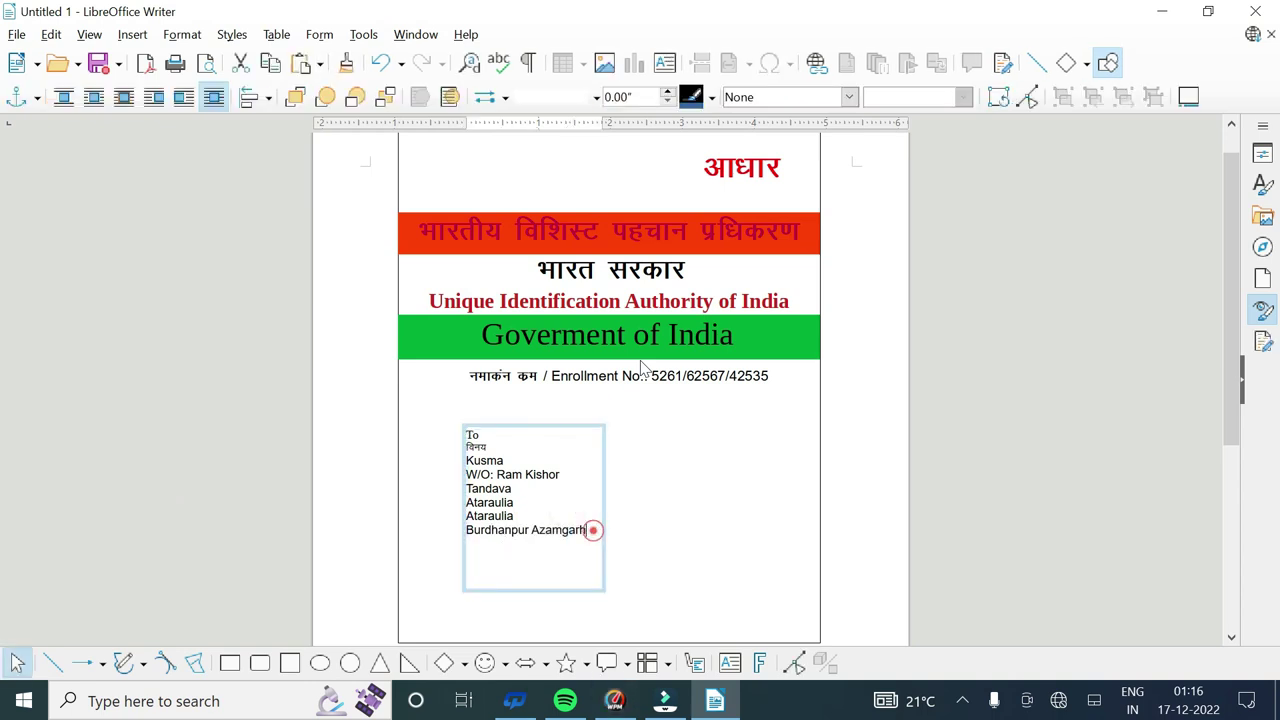
{"action": "left_click", "coordinate": [609, 554]}
{"action": "type", "text": "Uttar P"}
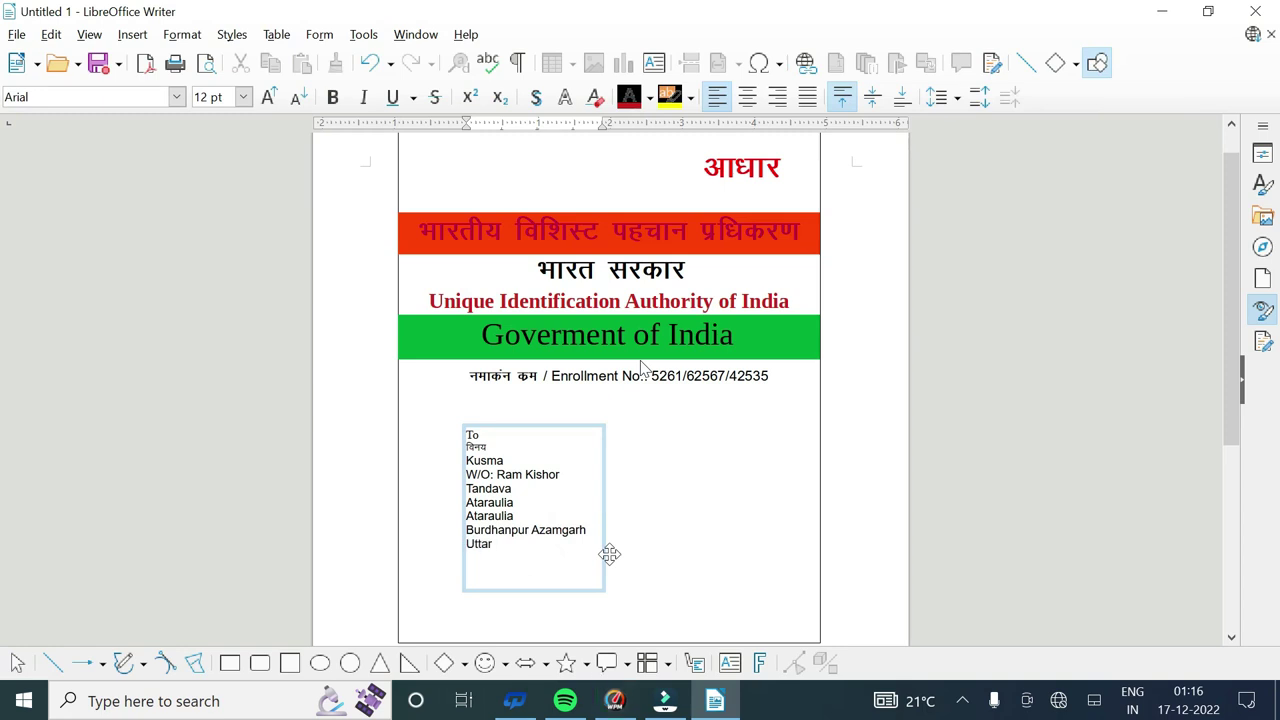
{"action": "type", "text": "radesh"}
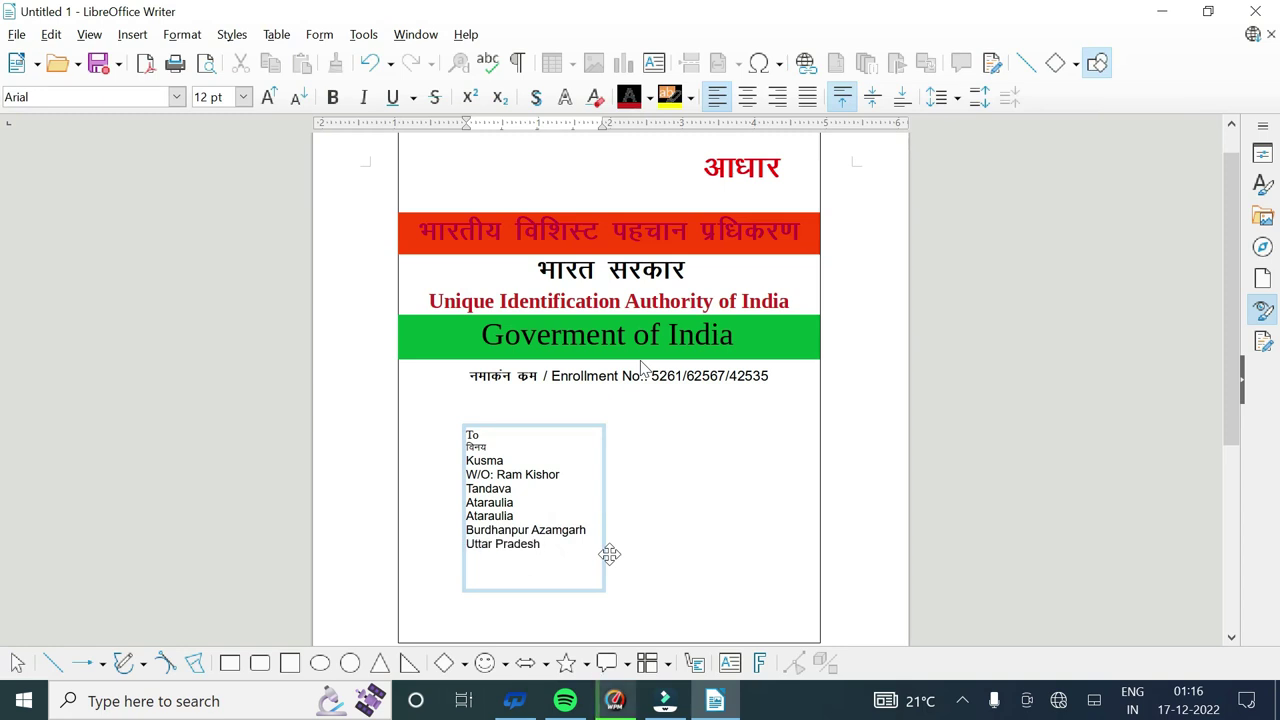
{"action": "type", "text": " 223223 0000000000  "}
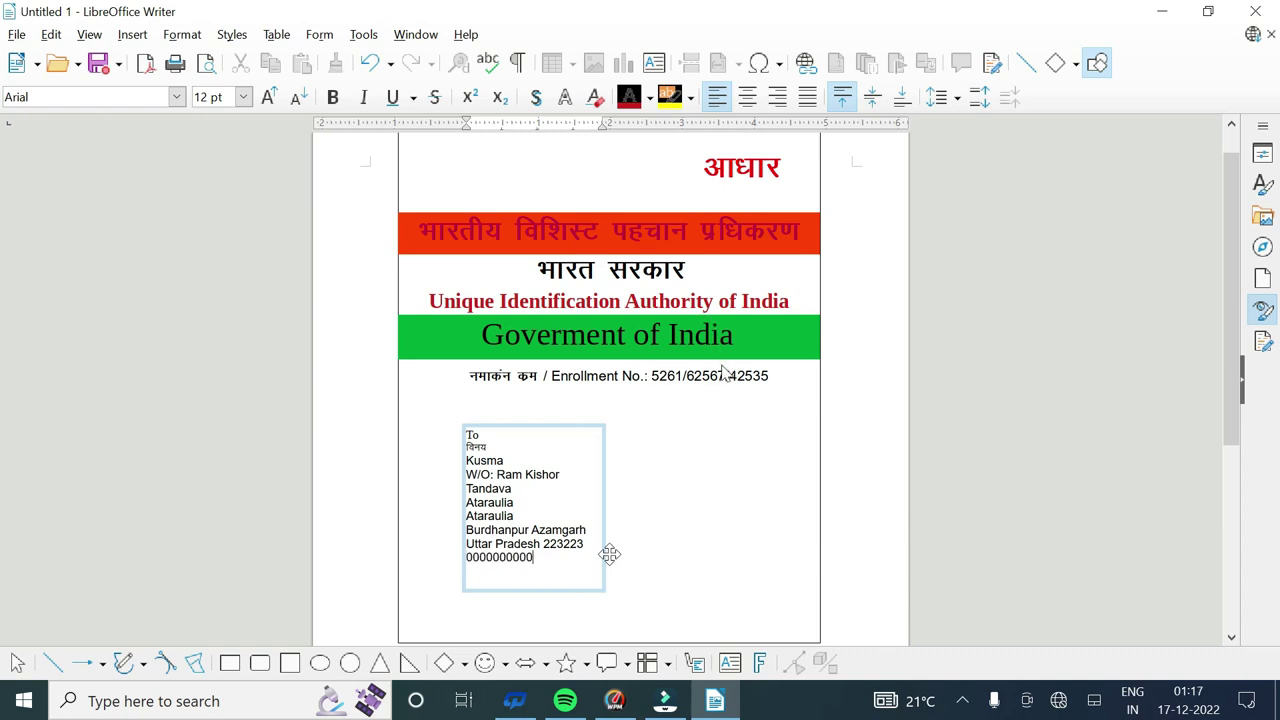
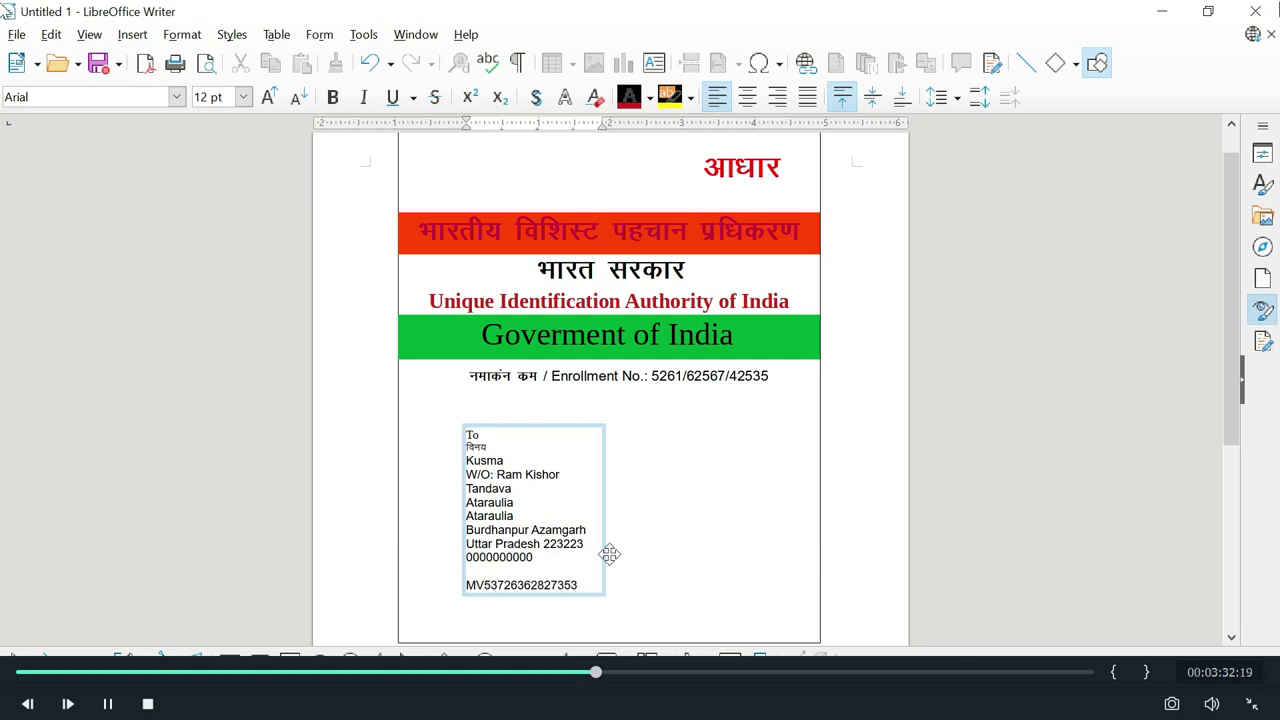
{"action": "key", "text": "ctrl+a"}
{"action": "key", "text": "ctrl+bracketleft"}
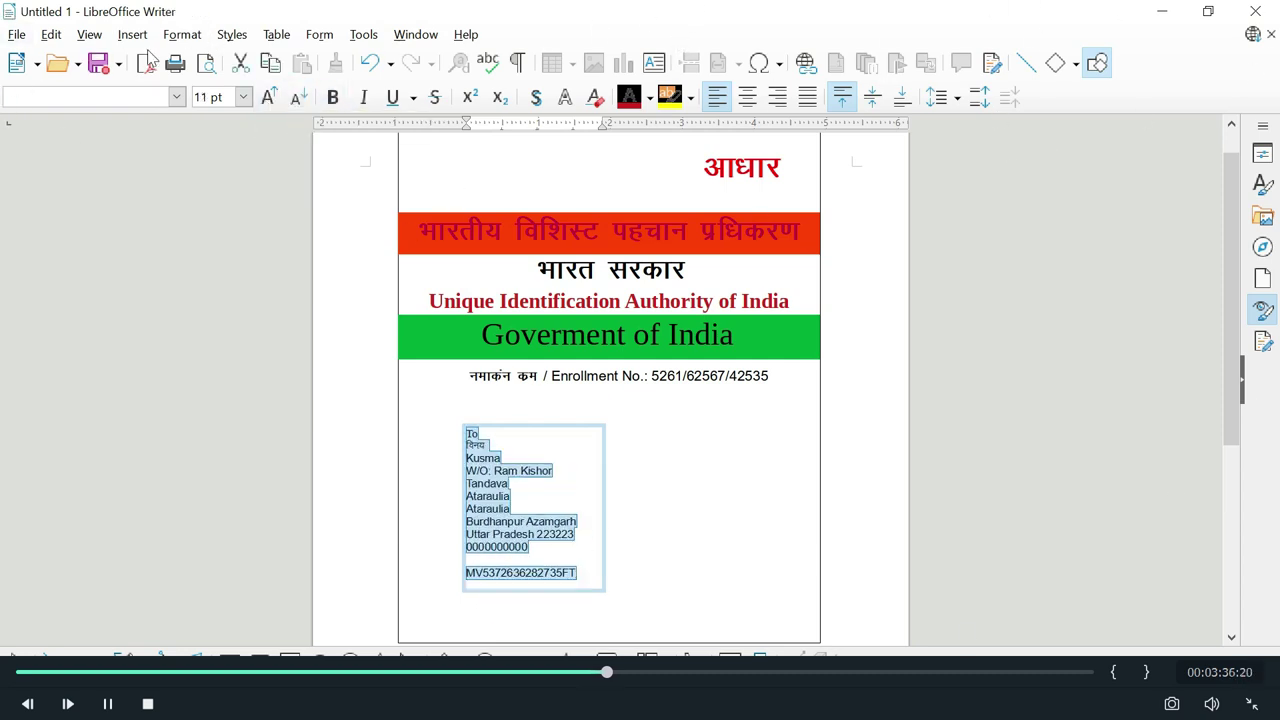
Deselect the address box and save the document
{"action": "left_click", "coordinate": [598, 562]}
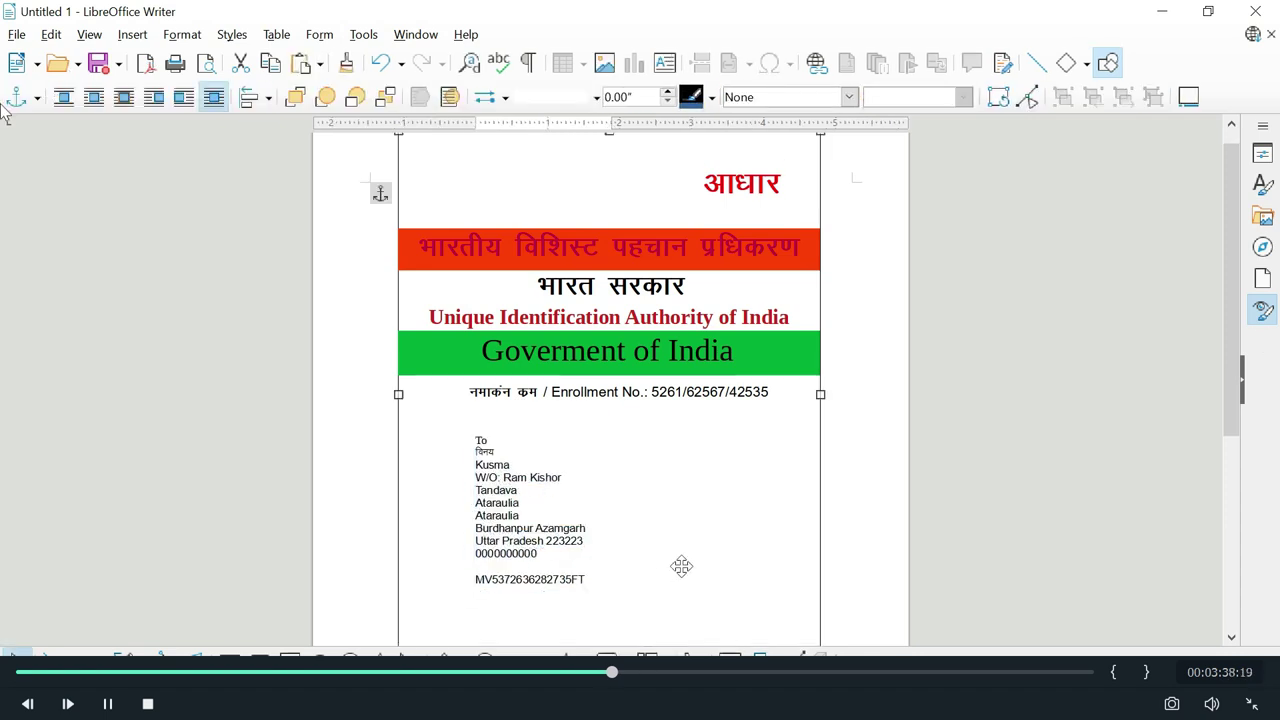
{"action": "left_click", "coordinate": [852, 546]}
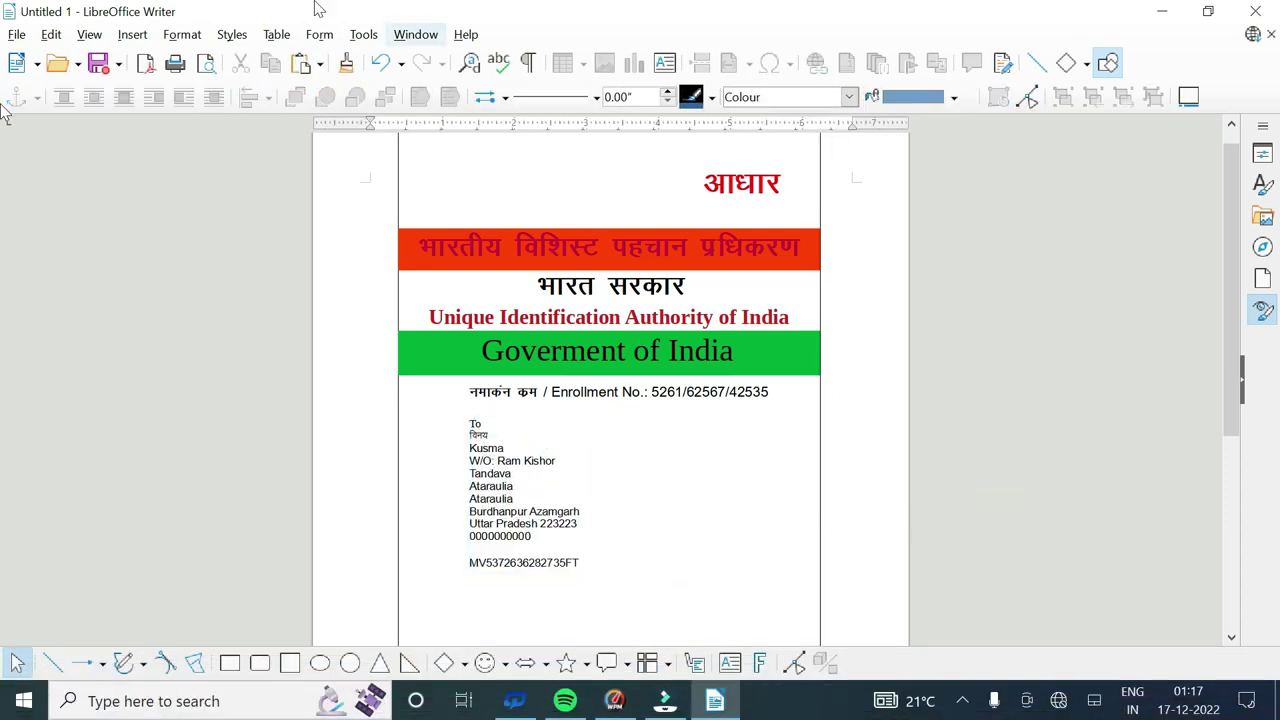
{"action": "left_click", "coordinate": [16, 34]}
{"action": "left_click", "coordinate": [171, 245]}
Add a 28/03/2015 date text box rotated to run vertically beside the address
{"action": "left_click_drag", "start_coordinate": [641, 489], "coordinate": [849, 545]}
{"action": "type", "text": "28/03/2015"}
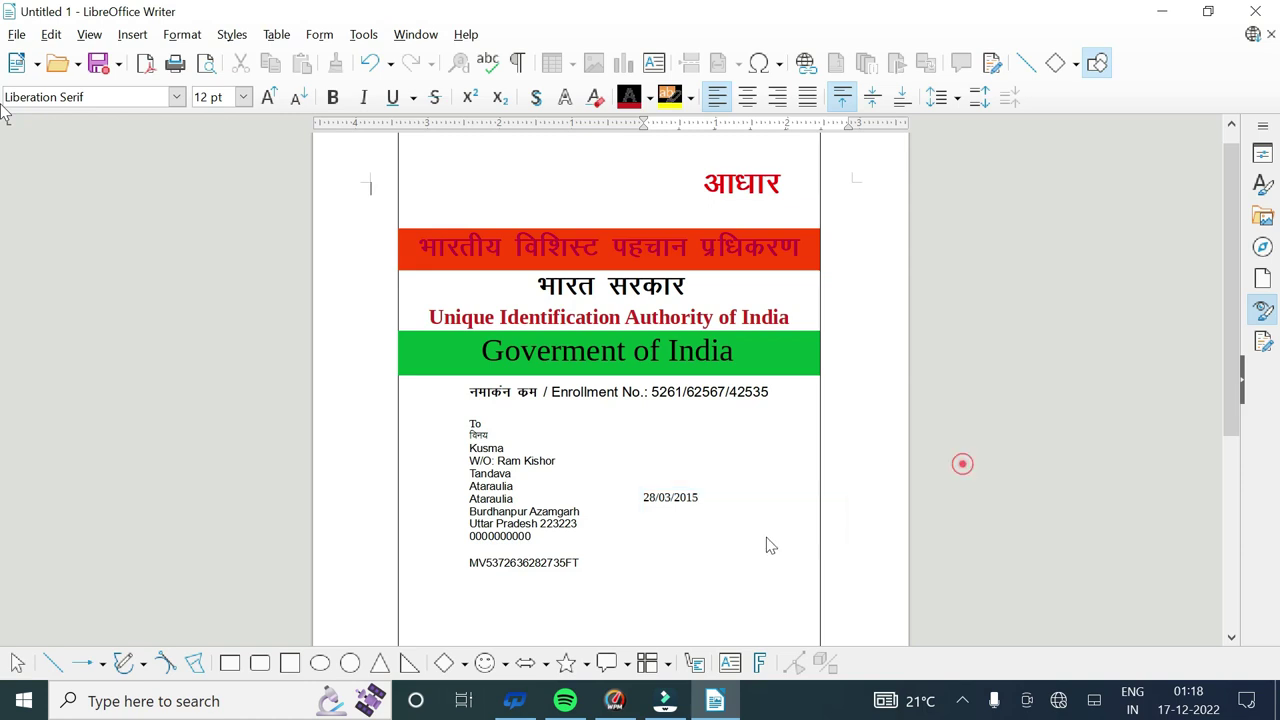
{"action": "left_click", "coordinate": [766, 545]}
{"action": "left_click", "coordinate": [998, 97]}
{"action": "mouse_move", "coordinate": [643, 543]}
{"action": "left_mouse_down"}
{"action": "mouse_move", "coordinate": [762, 571]}
{"action": "mouse_move", "coordinate": [758, 595]}
{"action": "mouse_move", "coordinate": [484, 436]}
{"action": "left_mouse_up"}
{"action": "left_click", "coordinate": [754, 561]}
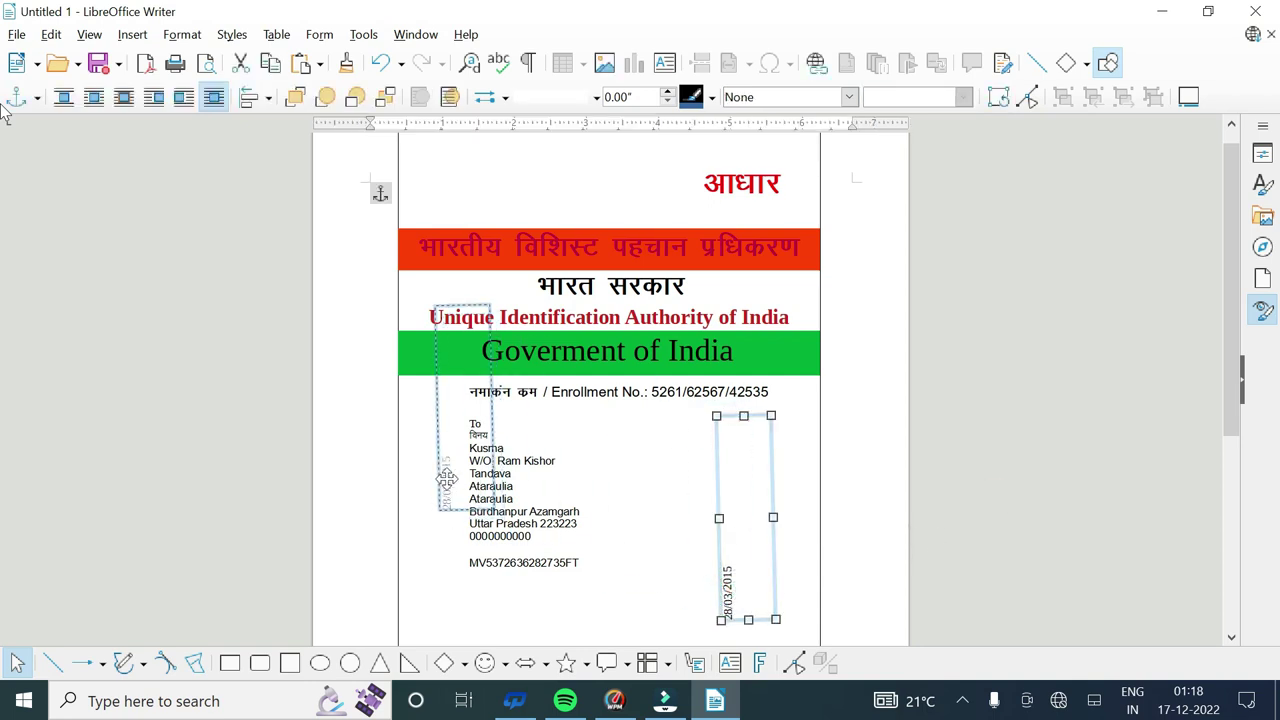
{"action": "left_click", "coordinate": [484, 436]}
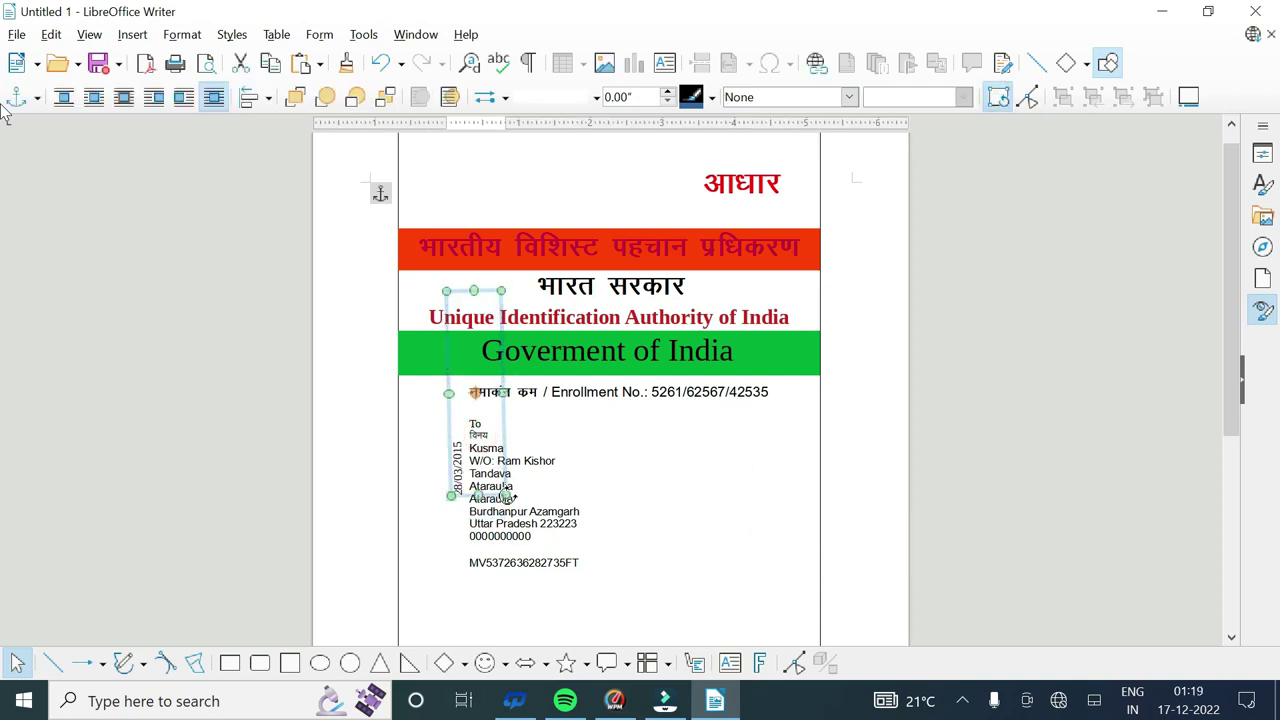
{"action": "left_click_drag", "start_coordinate": [505, 496], "coordinate": [511, 500]}
{"action": "key", "text": "Escape"}
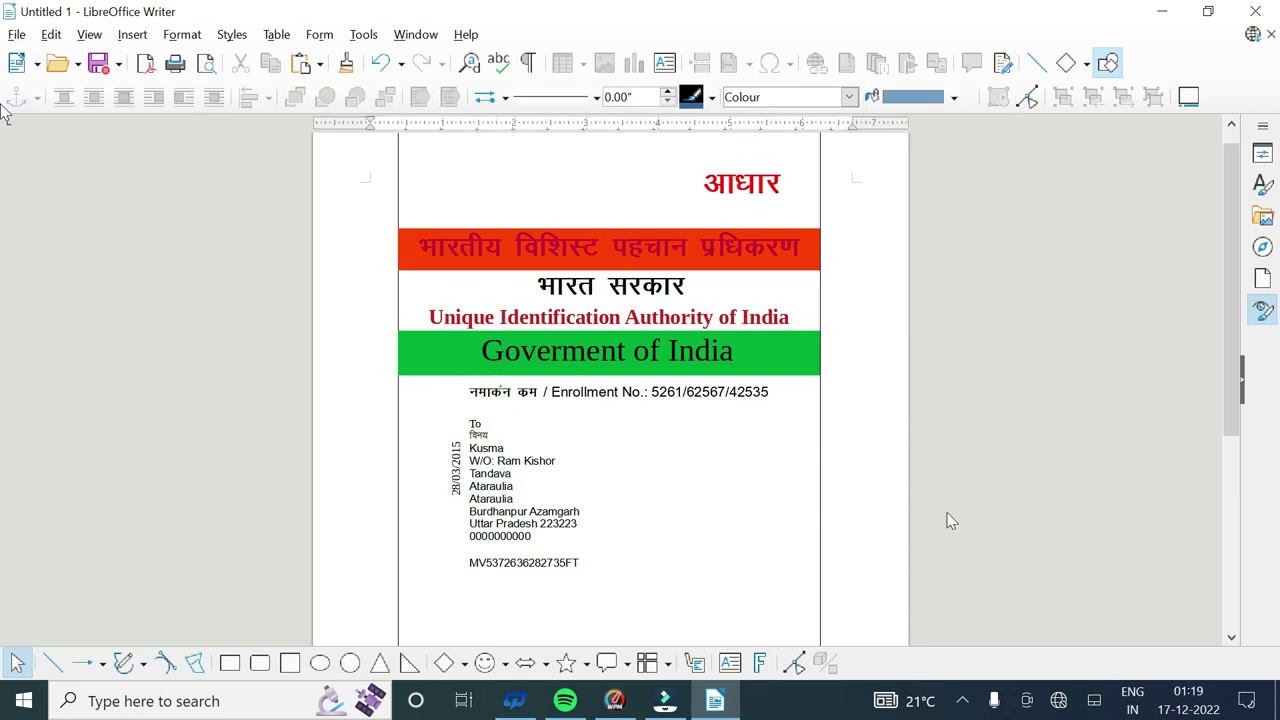
Add a reference number text box, rotate it vertically, and move it left of the address
{"action": "left_click", "coordinate": [132, 34]}
{"action": "left_click", "coordinate": [134, 251]}
{"action": "left_click_drag", "start_coordinate": [667, 472], "coordinate": [836, 522]}
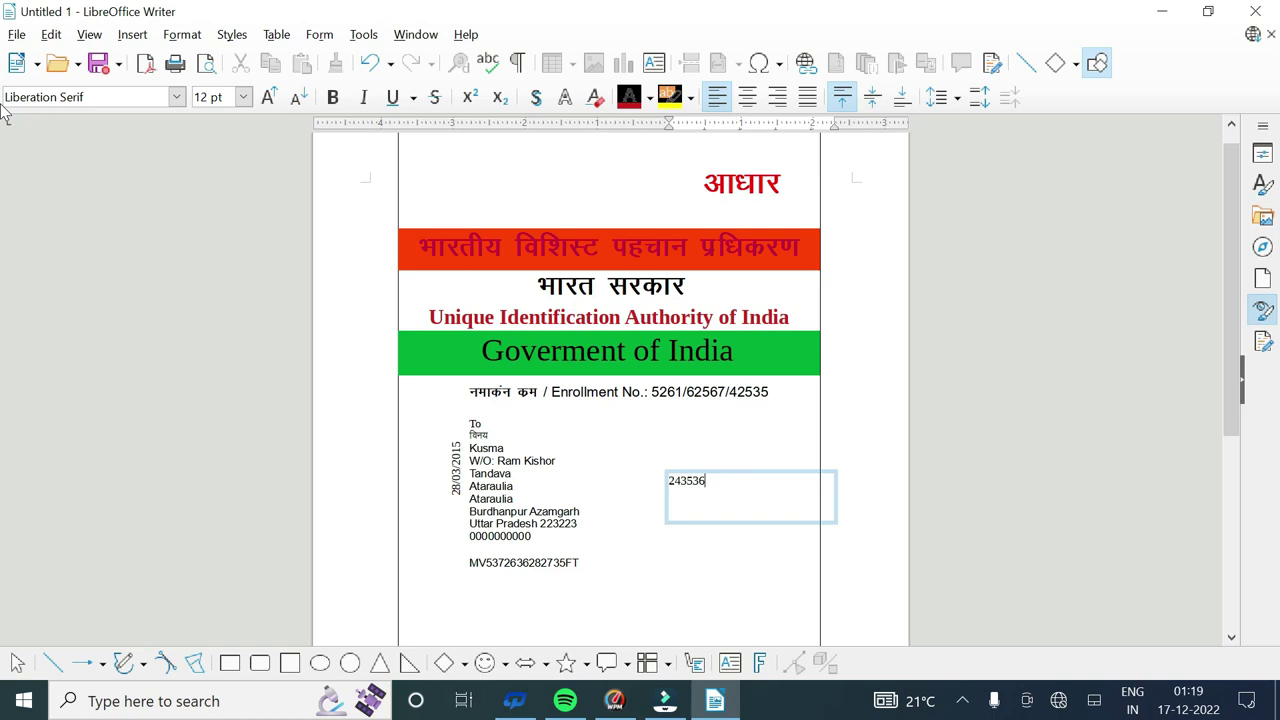
{"action": "left_click", "coordinate": [723, 530]}
{"action": "left_click", "coordinate": [723, 521]}
{"action": "mouse_move", "coordinate": [669, 521]}
{"action": "left_mouse_down"}
{"action": "mouse_move", "coordinate": [781, 591]}
{"action": "mouse_move", "coordinate": [771, 580]}
{"action": "left_mouse_up"}
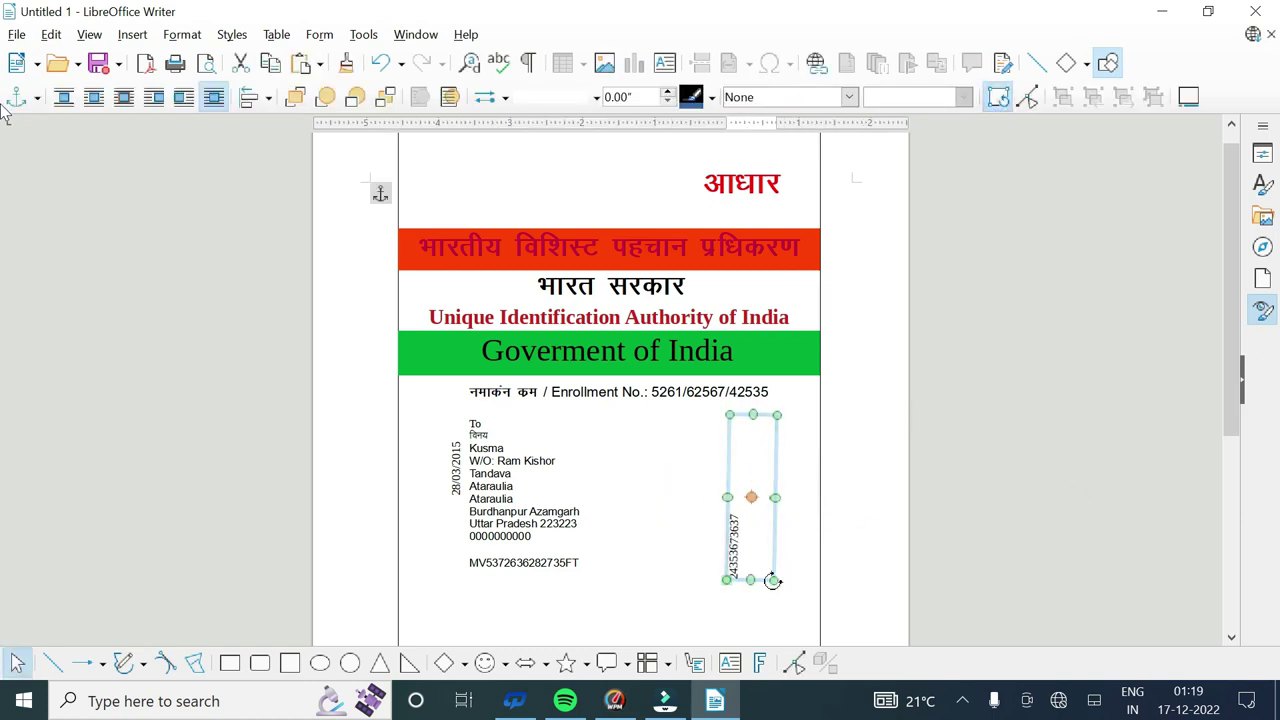
{"action": "left_click", "coordinate": [1011, 484]}
{"action": "left_click", "coordinate": [736, 548]}
{"action": "left_click", "coordinate": [737, 514]}
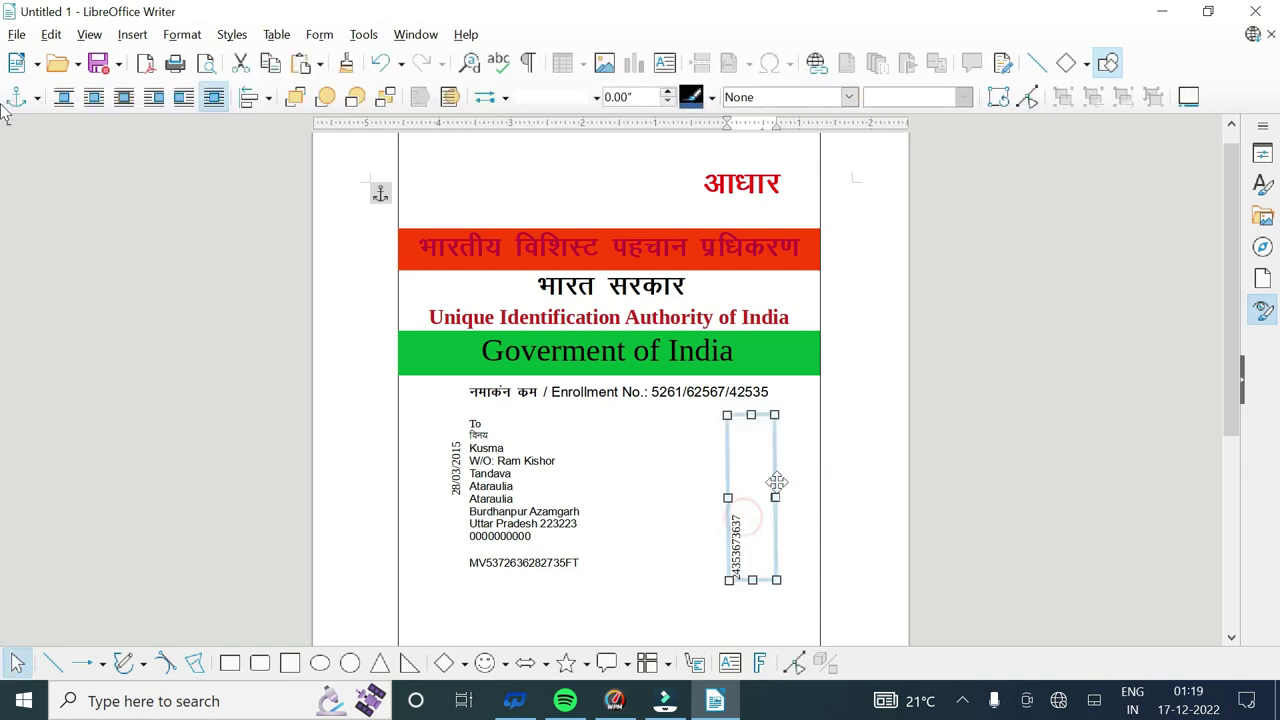
{"action": "left_click_drag", "start_coordinate": [737, 491], "coordinate": [446, 486]}
{"action": "left_click", "coordinate": [980, 466]}
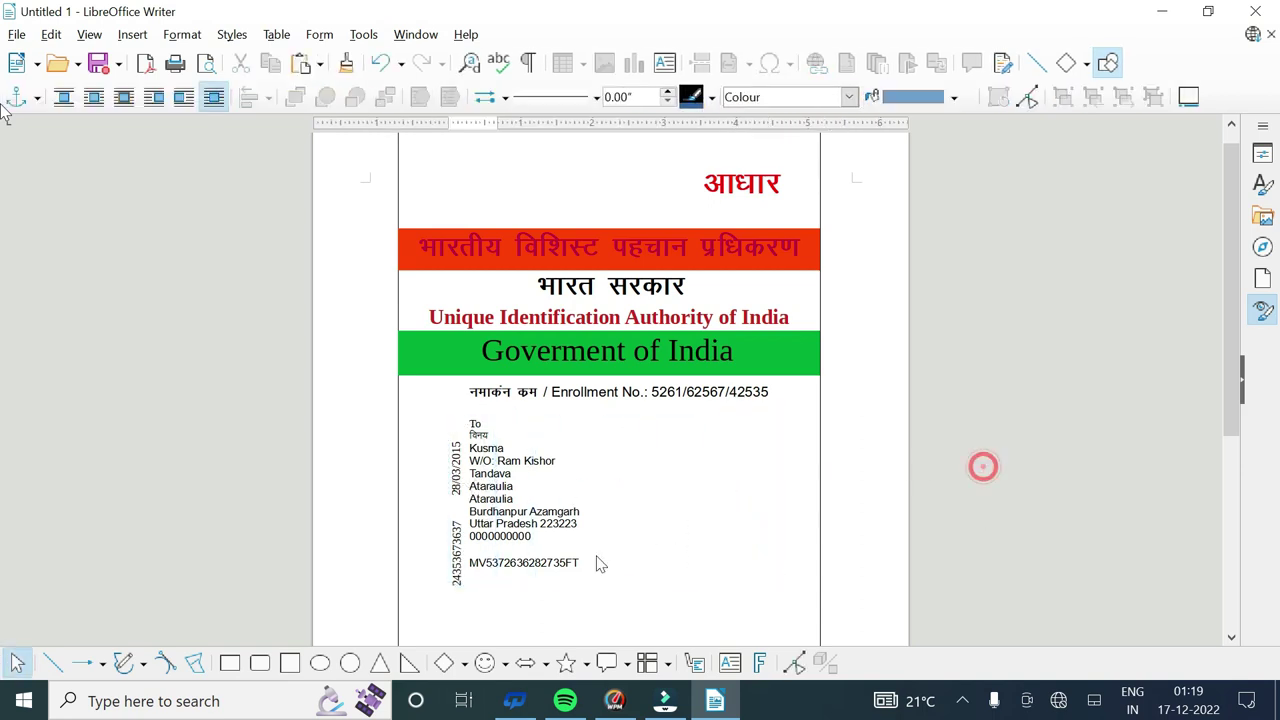
Drag the outer page frame's bottom edge down to lengthen it
{"action": "scroll", "coordinate": [720, 588], "scroll_direction": "down", "scroll_amount": 2}
{"action": "scroll", "coordinate": [571, 504], "scroll_direction": "down", "scroll_amount": 5}
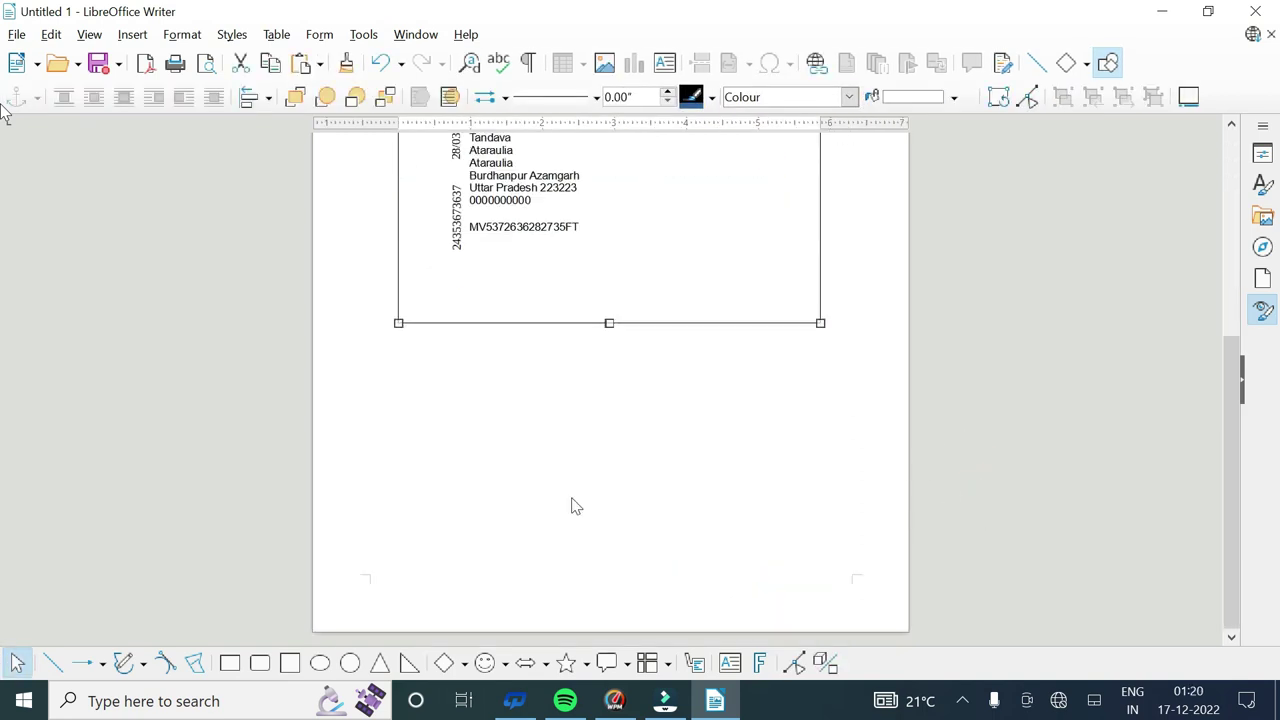
{"action": "left_click_drag", "start_coordinate": [609, 318], "coordinate": [609, 485]}
{"action": "scroll", "coordinate": [1131, 345], "scroll_direction": "up", "scroll_amount": 5}
{"action": "scroll", "coordinate": [1017, 434], "scroll_direction": "down", "scroll_amount": 4}
Add a wide text box below the address reading 'आपका आधार कमाकं / your Aadhaar No.:' in Kruti Dev 011 and Arial
{"action": "left_click", "coordinate": [132, 34]}
{"action": "left_click", "coordinate": [148, 251]}
{"action": "mouse_move", "coordinate": [416, 357]}
{"action": "left_mouse_down"}
{"action": "mouse_move", "coordinate": [523, 390]}
{"action": "mouse_move", "coordinate": [805, 412]}
{"action": "left_mouse_up"}
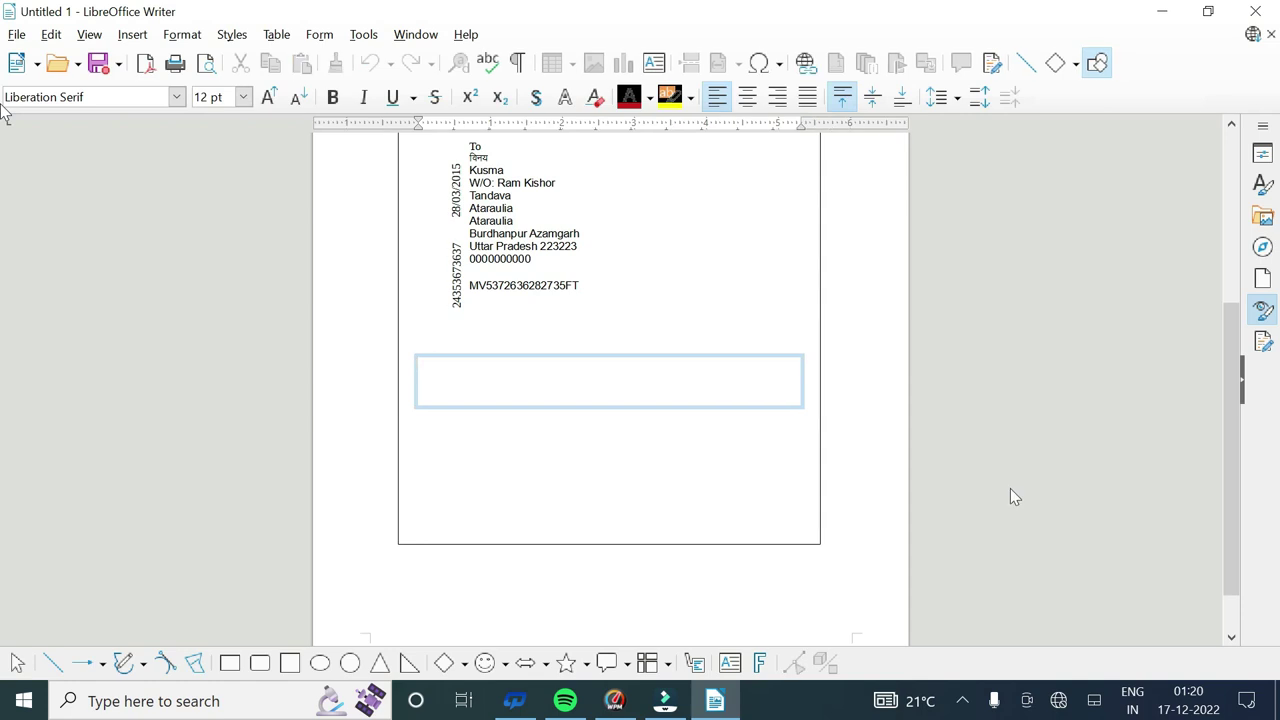
{"action": "left_click", "coordinate": [176, 96]}
{"action": "type", "text": "Kruti"}
{"action": "left_click", "coordinate": [60, 207]}
{"action": "type", "text": "vkdk v"}
{"action": "type", "text": "e"}
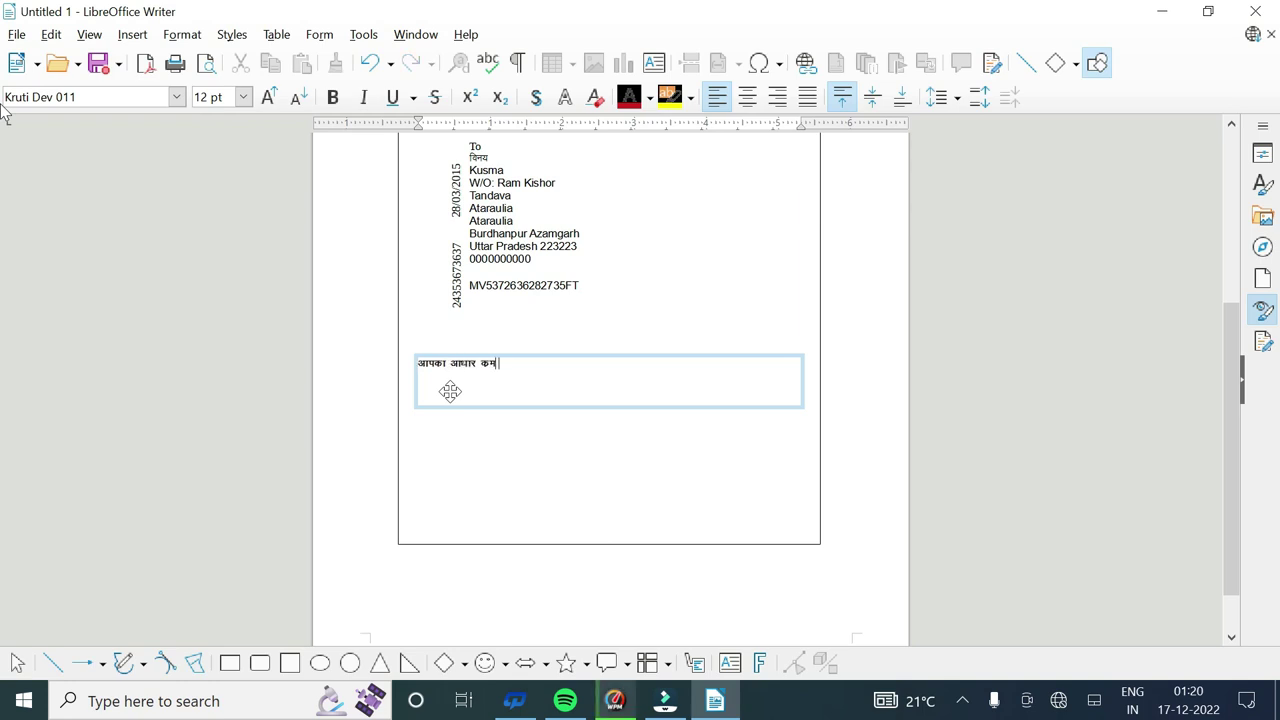
{"action": "left_click", "coordinate": [177, 97]}
{"action": "left_click", "coordinate": [36, 464]}
{"action": "type", "text": "A"}
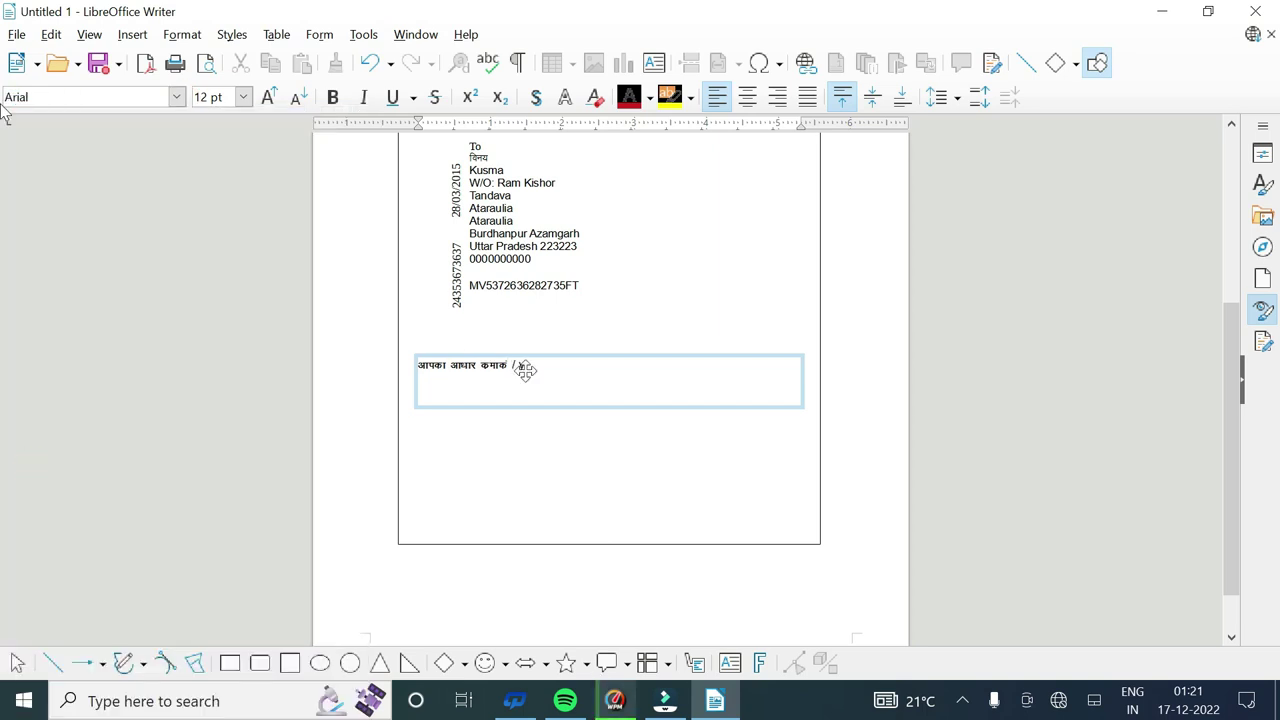
{"action": "type", "text": "r Aadhaar No.:"}
Enlarge the label text to 24 pt
{"action": "key", "text": "ctrl+a"}
{"action": "left_click", "coordinate": [269, 97]}
{"action": "left_click_drag", "start_coordinate": [418, 371], "coordinate": [582, 371]}
{"action": "left_click", "coordinate": [269, 97]}
{"action": "left_click_drag", "start_coordinate": [797, 371], "coordinate": [754, 371]}
Colour the words आधार and Aadhaar red
{"action": "left_click", "coordinate": [531, 371]}
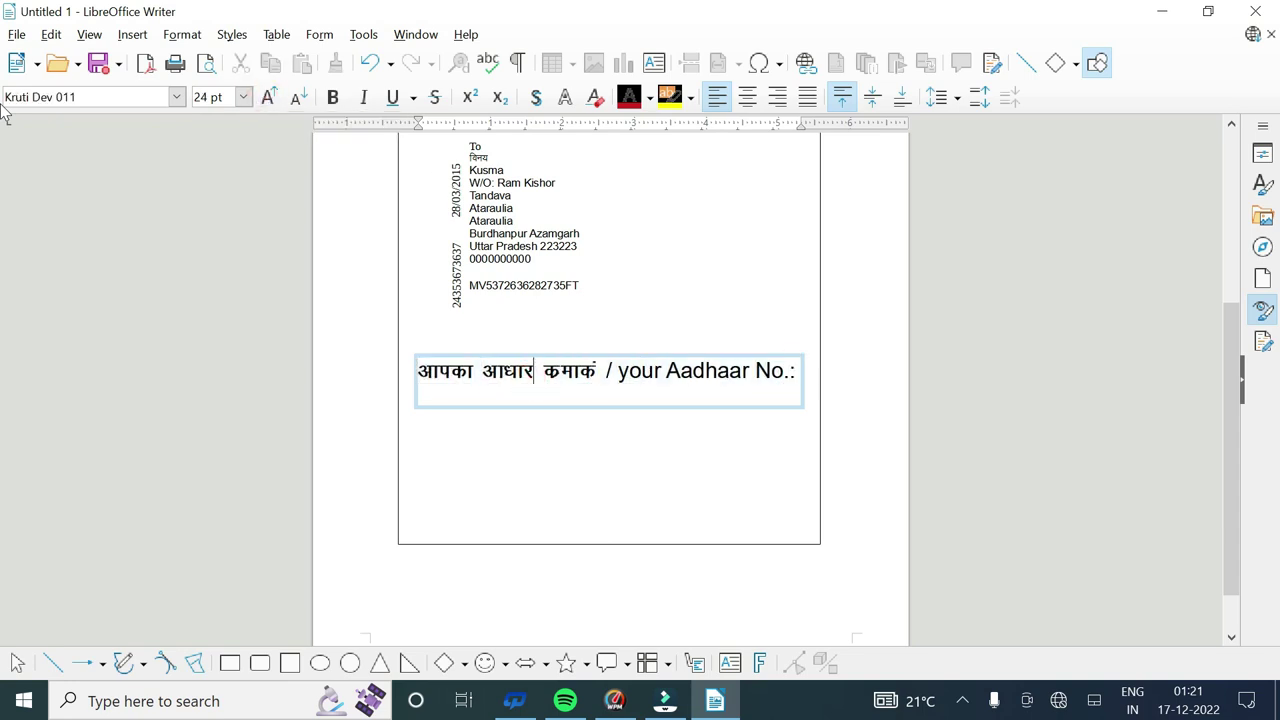
{"action": "double_click", "coordinate": [531, 371]}
{"action": "left_click", "coordinate": [650, 97]}
{"action": "left_click", "coordinate": [693, 229]}
{"action": "double_click", "coordinate": [740, 371]}
{"action": "left_click", "coordinate": [650, 97]}
{"action": "left_click", "coordinate": [689, 229]}
{"action": "scroll", "coordinate": [689, 229], "scroll_direction": "up", "scroll_amount": 4}
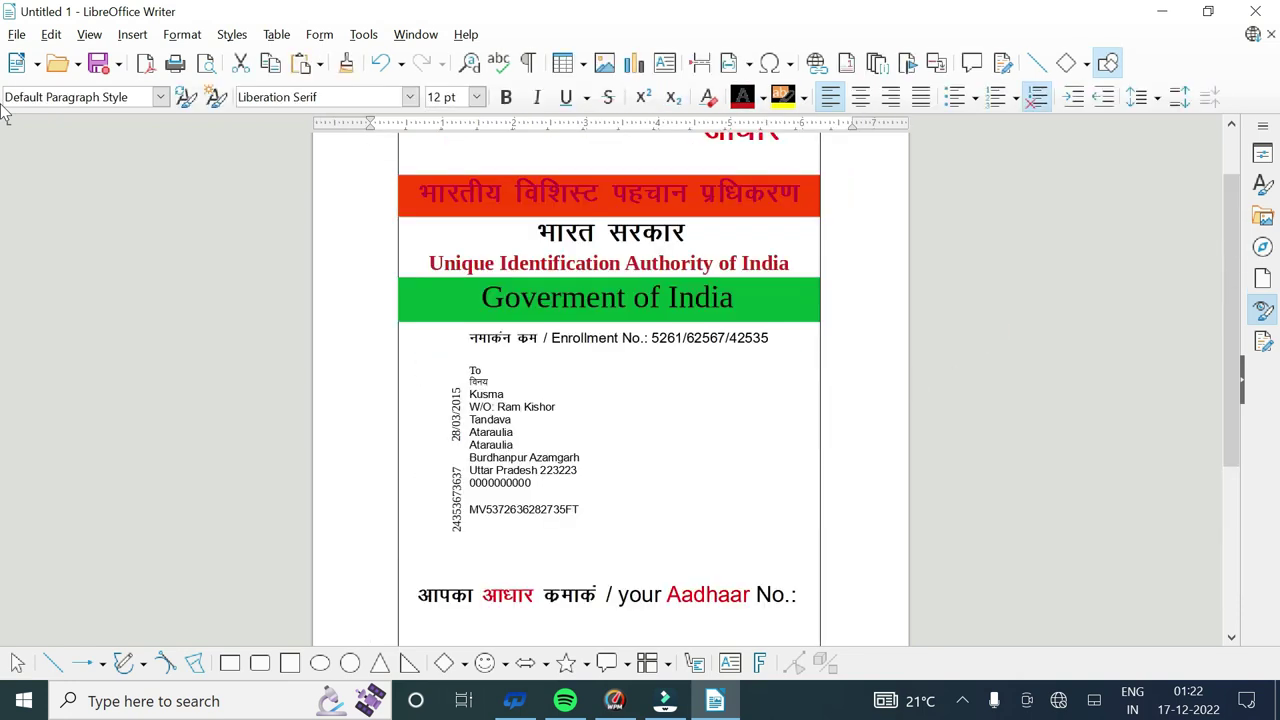
{"action": "scroll", "coordinate": [785, 472], "scroll_direction": "down", "scroll_amount": 3}
{"action": "left_click", "coordinate": [132, 34]}
{"action": "left_click", "coordinate": [149, 251]}
Add the placeholder Aadhaar number below the label in 40 pt bold
{"action": "mouse_move", "coordinate": [466, 478]}
{"action": "left_mouse_down"}
{"action": "mouse_move", "coordinate": [703, 551]}
{"action": "mouse_move", "coordinate": [773, 534]}
{"action": "left_mouse_up"}
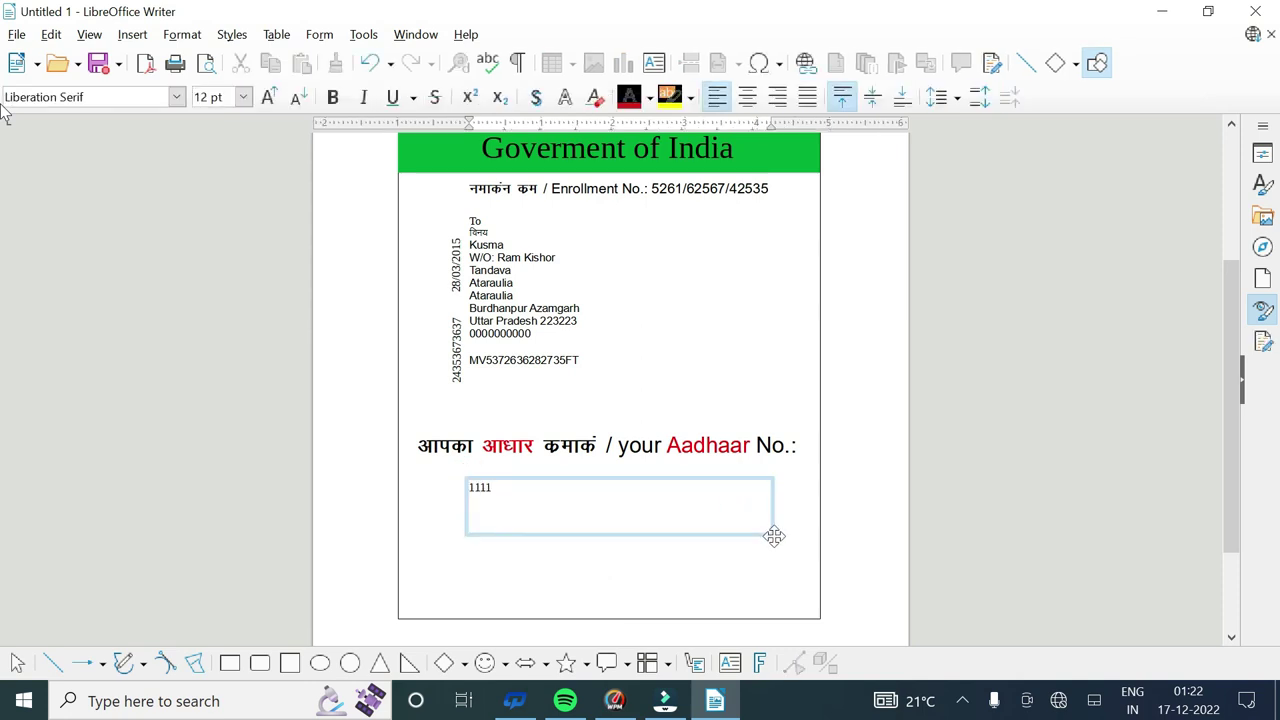
{"action": "key", "text": "ctrl+a"}
{"action": "left_click", "coordinate": [270, 94]}
{"action": "left_click", "coordinate": [270, 94]}
{"action": "left_click", "coordinate": [270, 94]}
{"action": "left_click", "coordinate": [332, 97]}
{"action": "left_click", "coordinate": [731, 533]}
{"action": "scroll", "coordinate": [624, 378], "scroll_direction": "down", "scroll_amount": 3}
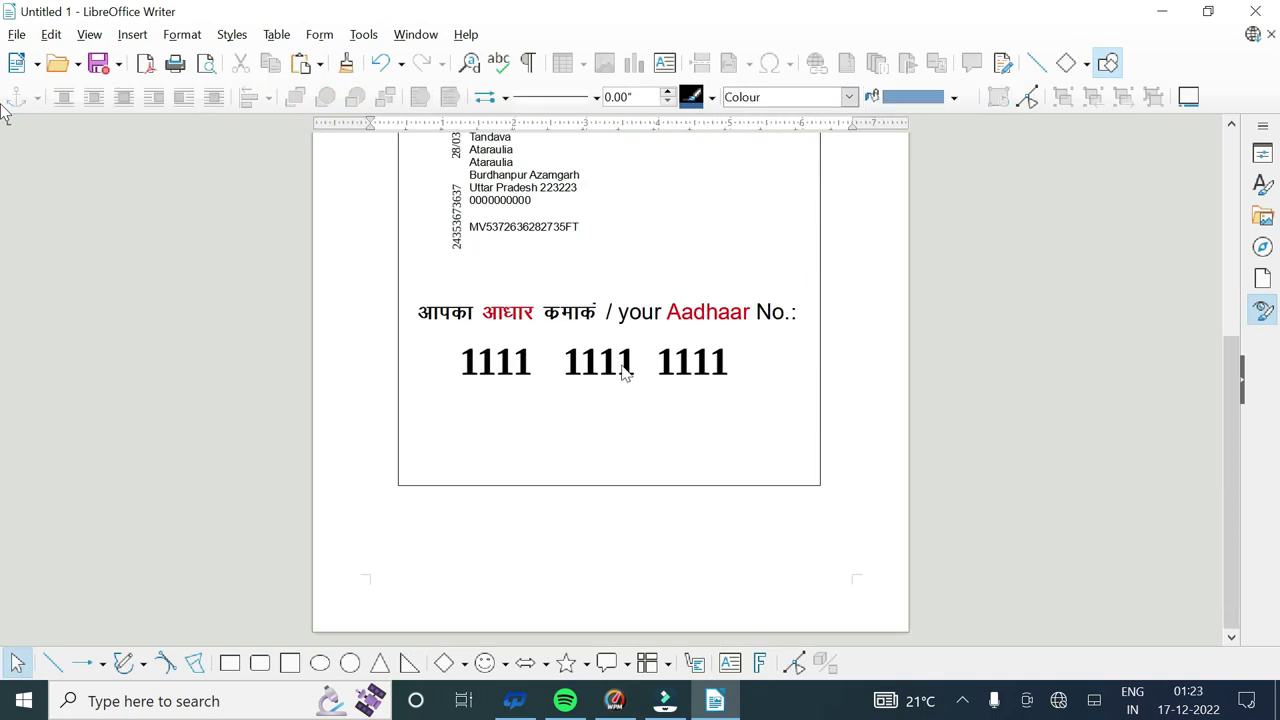
Draw another text box below the number and set its font to Kruti Dev 011
{"action": "left_click", "coordinate": [132, 34]}
{"action": "left_click", "coordinate": [165, 250]}
{"action": "mouse_move", "coordinate": [412, 395]}
{"action": "left_mouse_down"}
{"action": "mouse_move", "coordinate": [665, 440]}
{"action": "mouse_move", "coordinate": [686, 432]}
{"action": "left_mouse_up"}
{"action": "left_click", "coordinate": [176, 96]}
{"action": "scroll", "coordinate": [195, 328], "scroll_direction": "up", "scroll_amount": 10}
{"action": "scroll", "coordinate": [195, 328], "scroll_direction": "up", "scroll_amount": 10}
{"action": "type", "text": "Kru"}
{"action": "key", "text": "Return"}
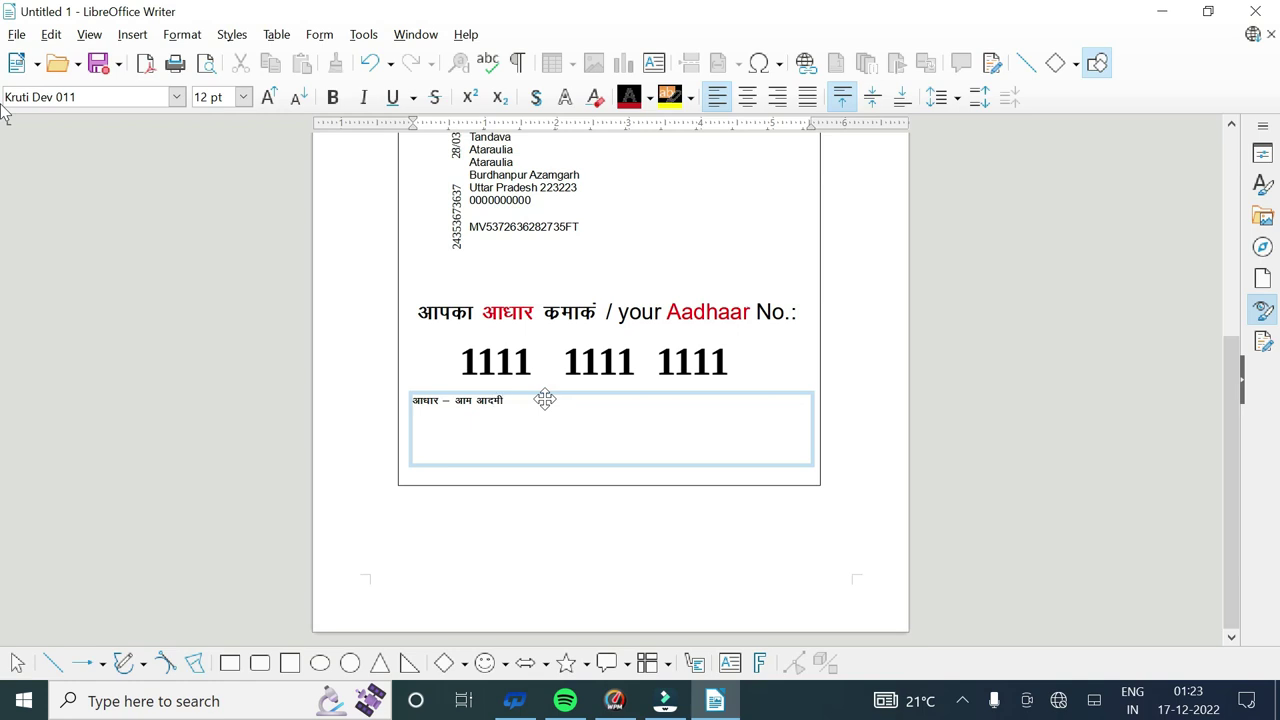
Finish the slogan, enlarge it to 32 pt, and colour आधार red
{"action": "type", "text": "v"}
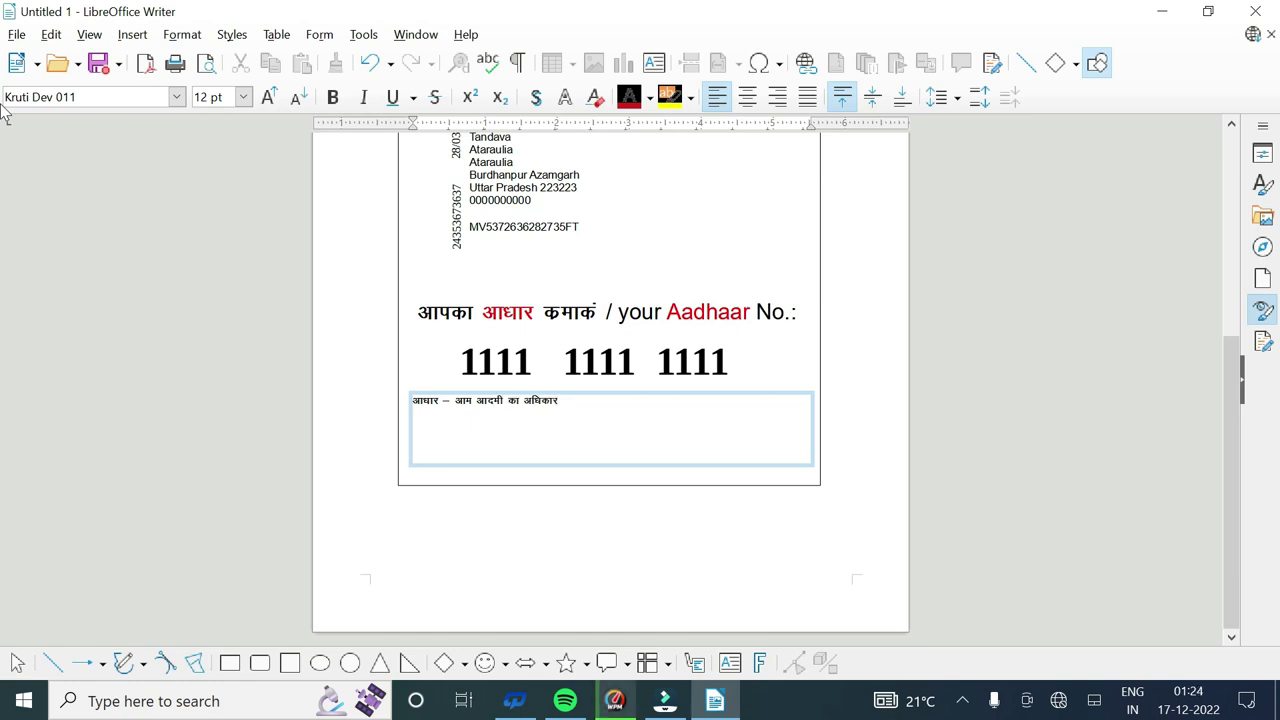
{"action": "key", "text": "ctrl+a"}
{"action": "left_click", "coordinate": [268, 97]}
{"action": "left_click", "coordinate": [268, 97]}
{"action": "left_click", "coordinate": [268, 97]}
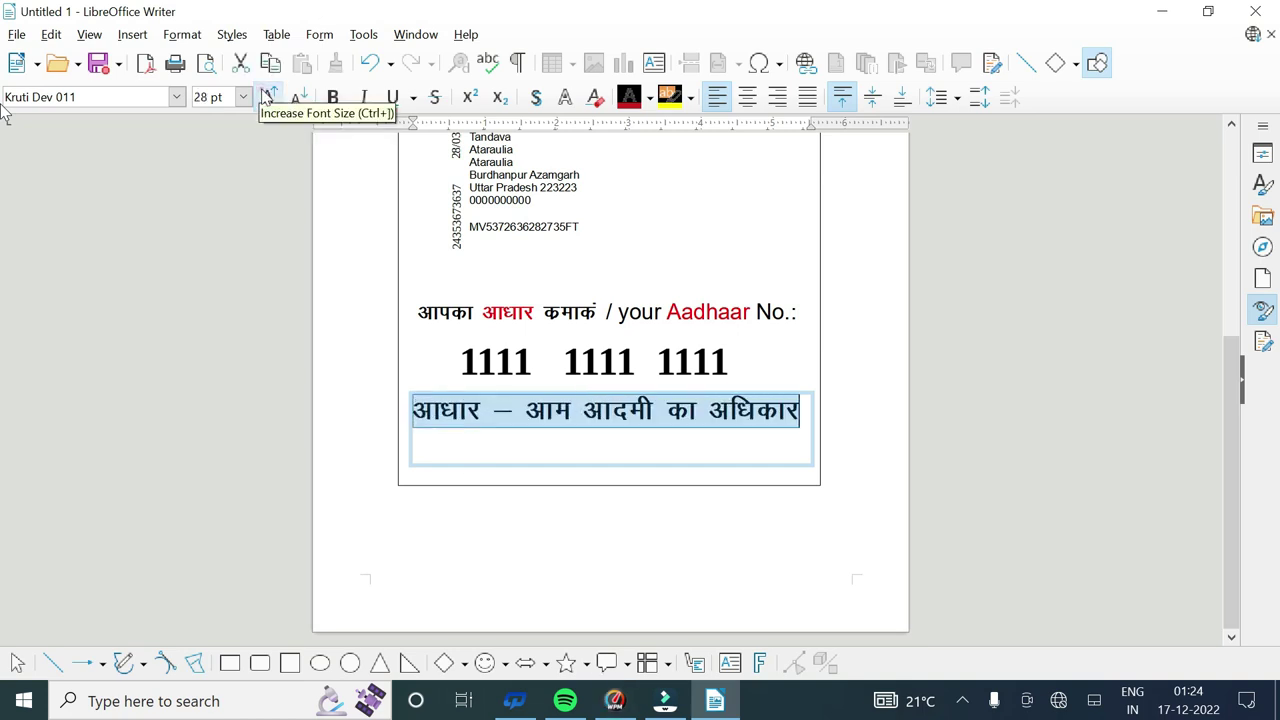
{"action": "double_click", "coordinate": [486, 410]}
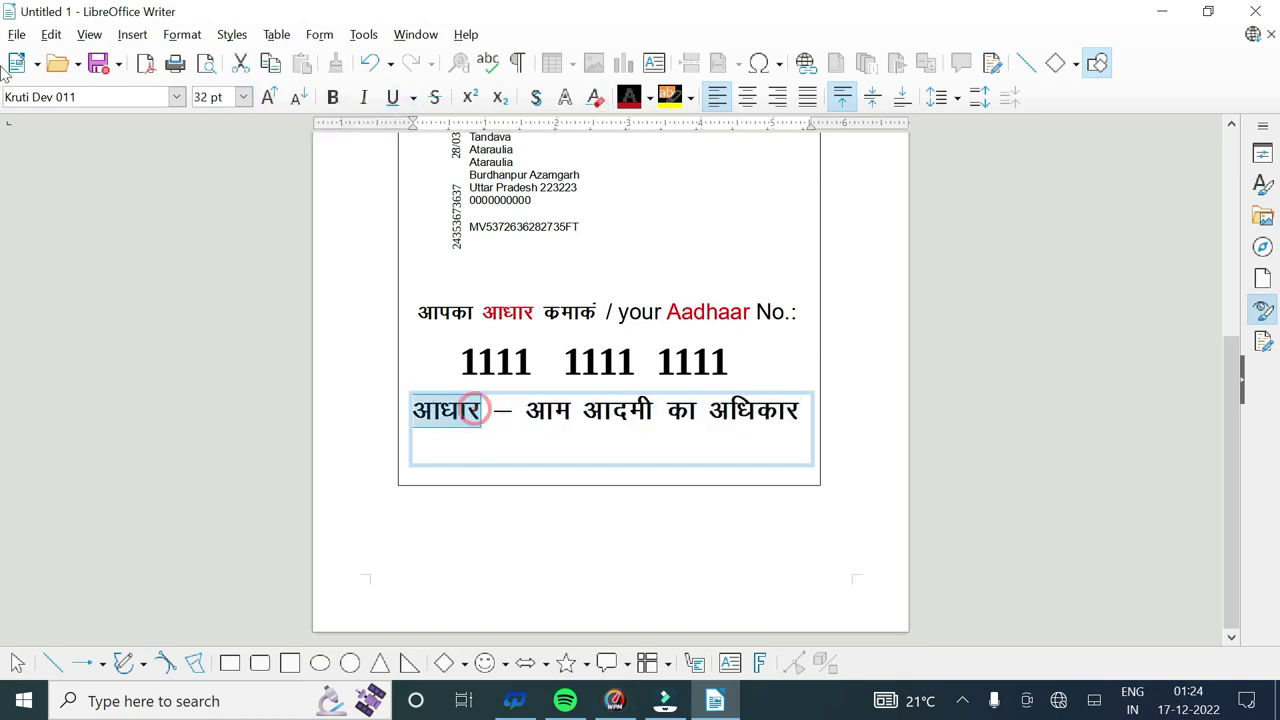
{"action": "left_click", "coordinate": [650, 97]}
{"action": "left_click", "coordinate": [691, 226]}
{"action": "left_click", "coordinate": [605, 460]}
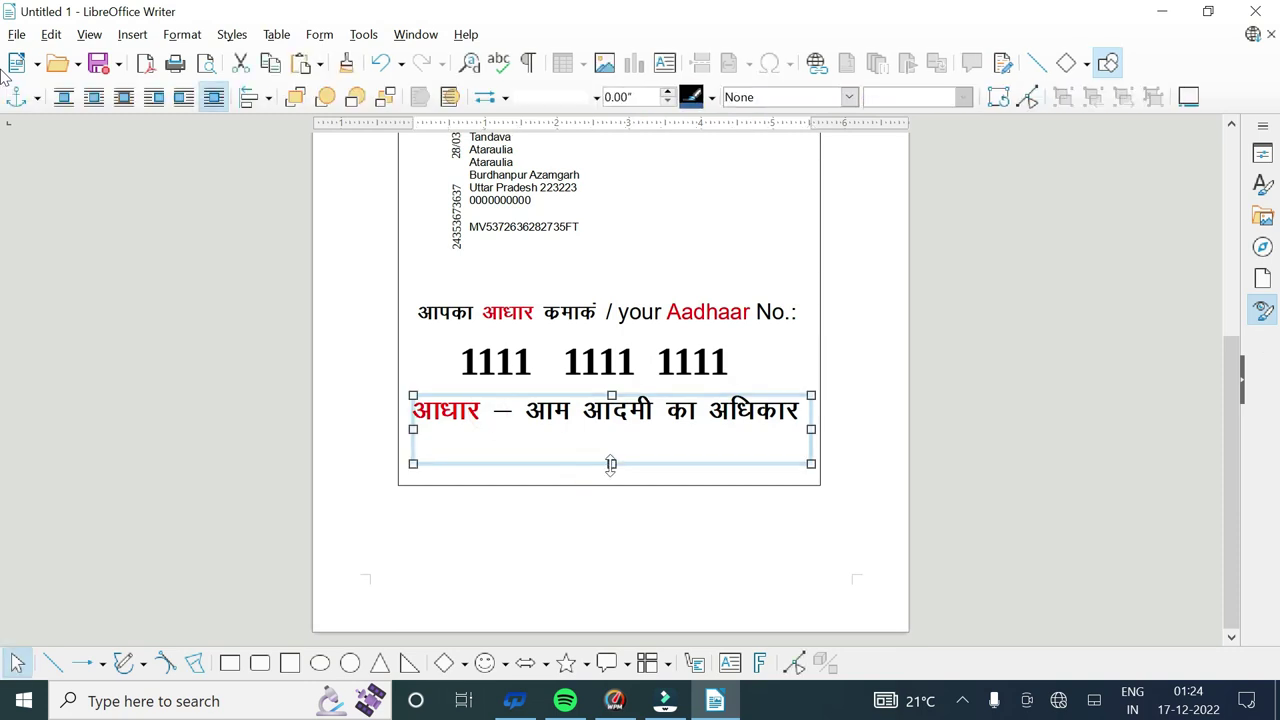
Raise the bottom edge of the outer page border slightly
{"action": "scroll", "coordinate": [729, 309], "scroll_direction": "up", "scroll_amount": 3}
{"action": "scroll", "coordinate": [600, 450], "scroll_direction": "down", "scroll_amount": 2}
{"action": "left_click", "coordinate": [574, 544]}
{"action": "mouse_move", "coordinate": [609, 544]}
{"action": "left_mouse_down"}
{"action": "mouse_move", "coordinate": [605, 508]}
{"action": "mouse_move", "coordinate": [605, 526]}
{"action": "left_mouse_up"}
{"action": "left_click", "coordinate": [1029, 486]}
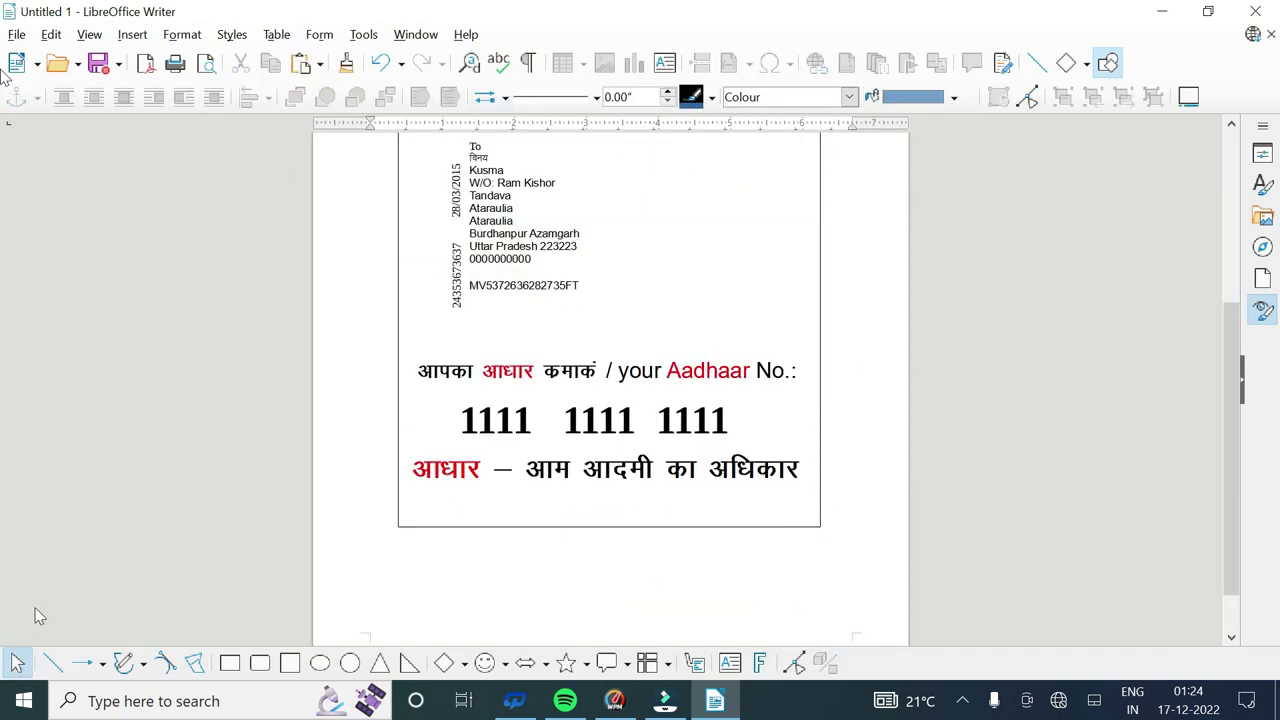
Draw a red horizontal line under the slogan
{"action": "left_click", "coordinate": [52, 663]}
{"action": "left_click_drag", "start_coordinate": [418, 494], "coordinate": [797, 495]}
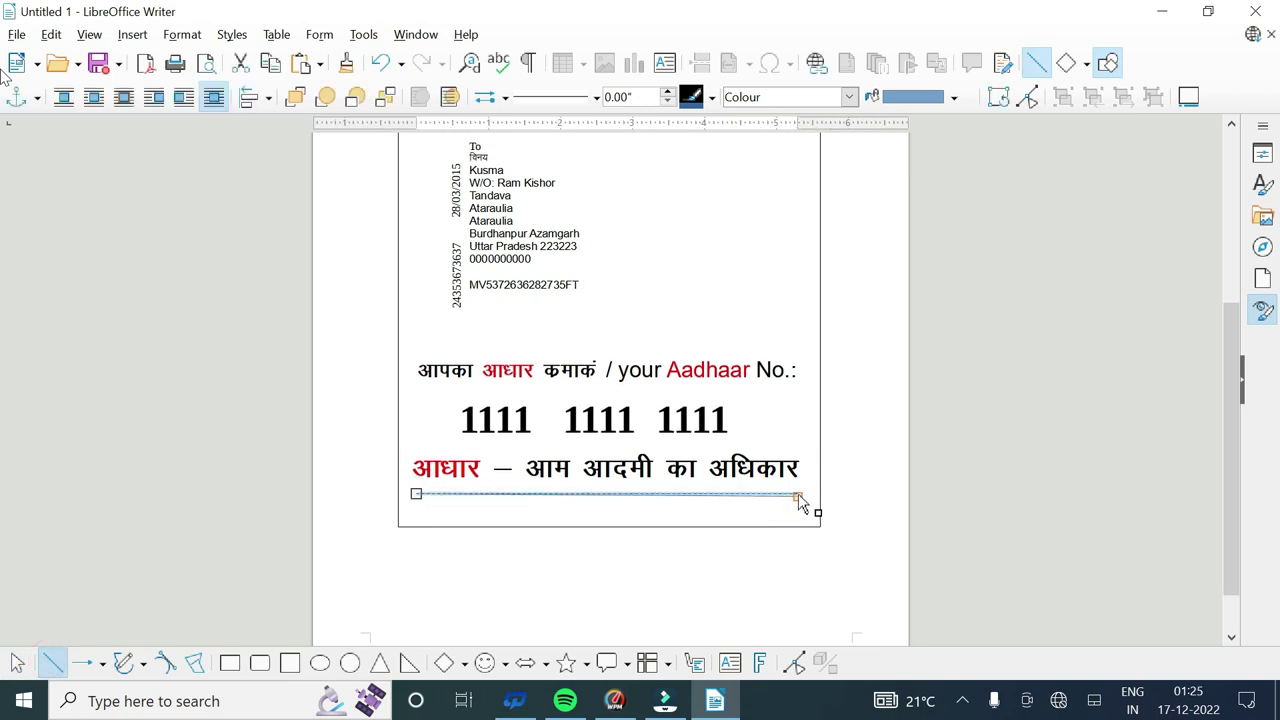
{"action": "left_click", "coordinate": [712, 97]}
{"action": "left_click", "coordinate": [758, 186]}
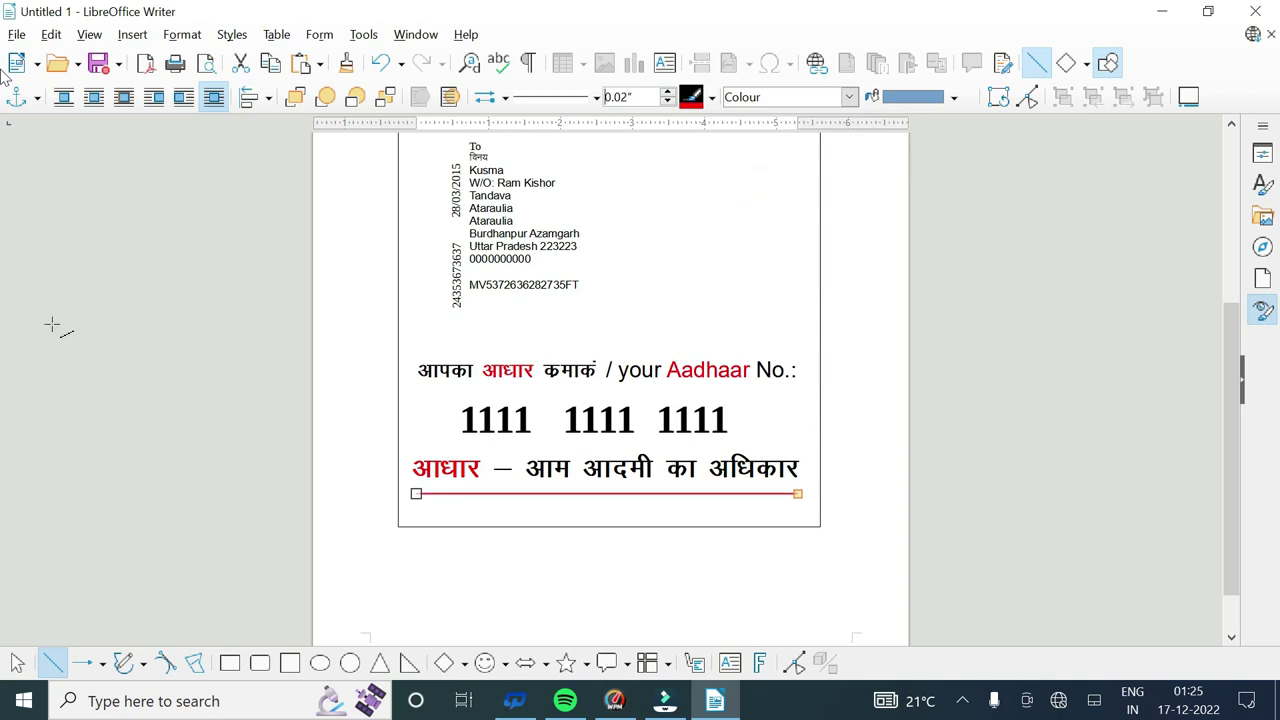
{"action": "left_click", "coordinate": [322, 485]}
{"action": "scroll", "coordinate": [602, 452], "scroll_direction": "up", "scroll_amount": 5}
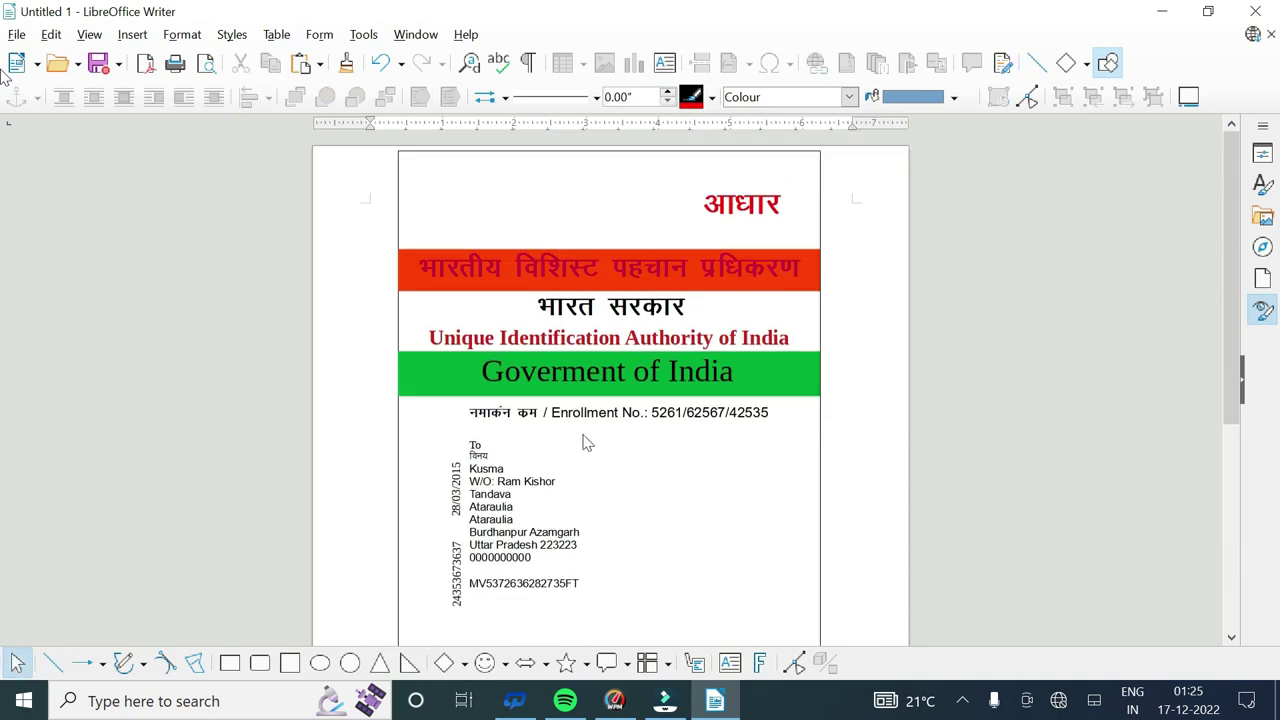
Add a top-left text box with the motto सत्यमेव जयते in Kruti Dev 010
{"action": "left_click", "coordinate": [132, 34]}
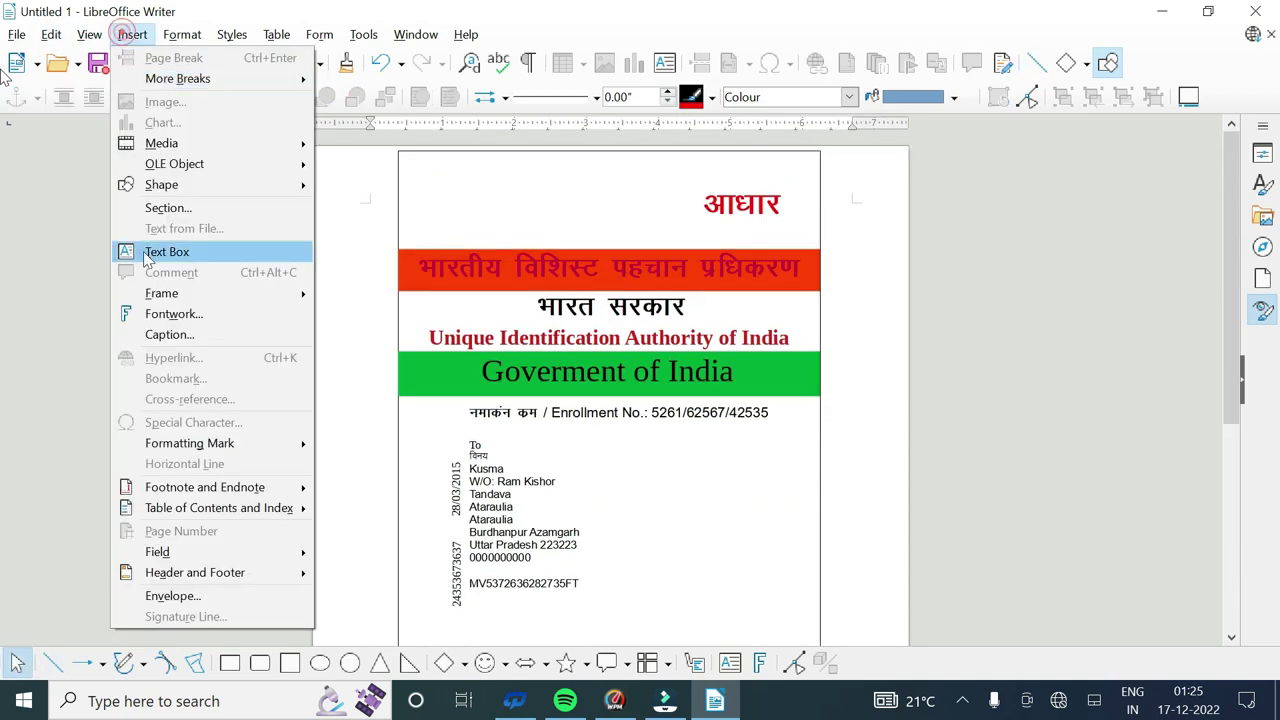
{"action": "left_click", "coordinate": [131, 251]}
{"action": "left_click_drag", "start_coordinate": [410, 171], "coordinate": [545, 215]}
{"action": "left_click", "coordinate": [176, 96]}
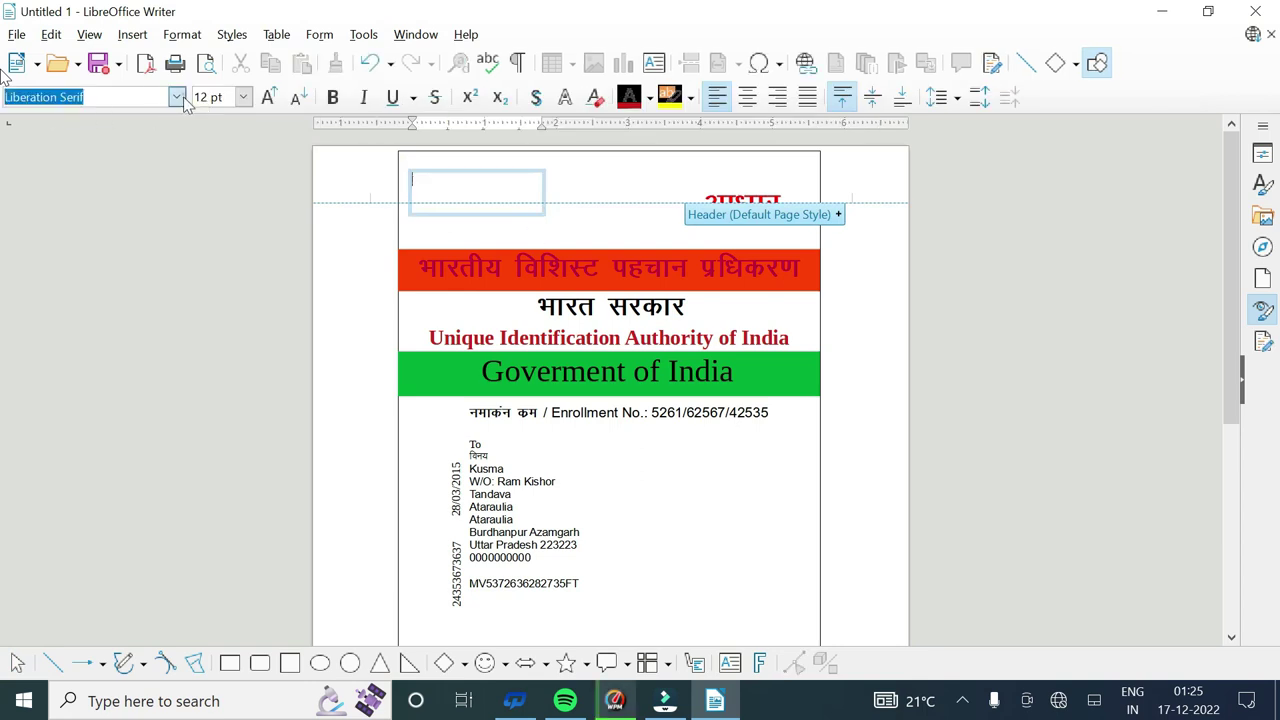
{"action": "scroll", "coordinate": [85, 240], "scroll_direction": "up", "scroll_amount": 5}
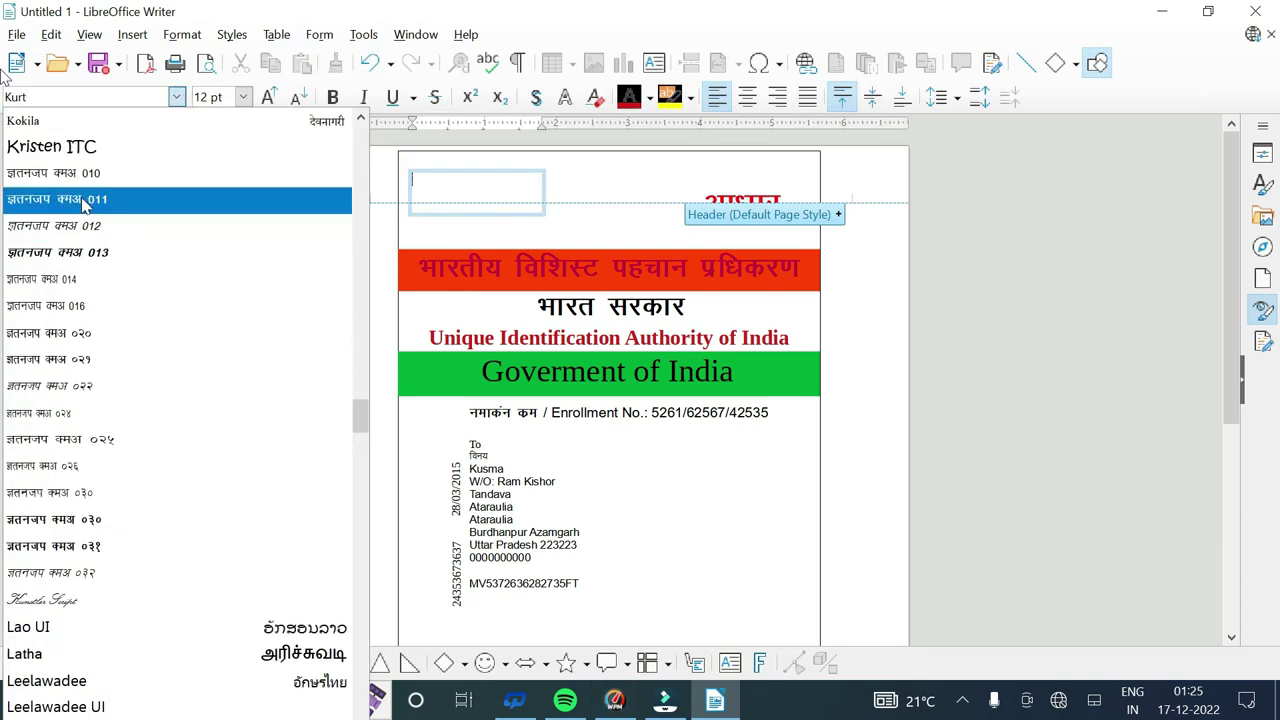
{"action": "left_click", "coordinate": [70, 173]}
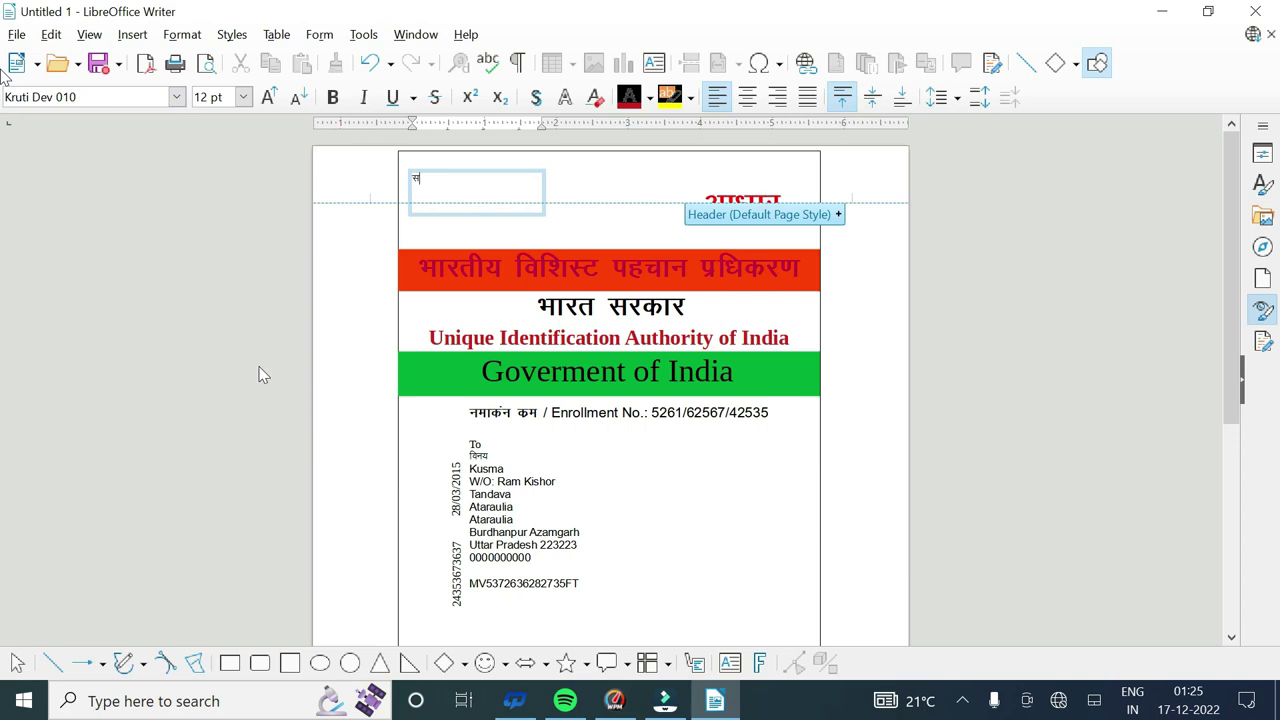
{"action": "type", "text": "~o"}
{"action": "type", "text": "so"}
{"action": "type", "text": "s"}
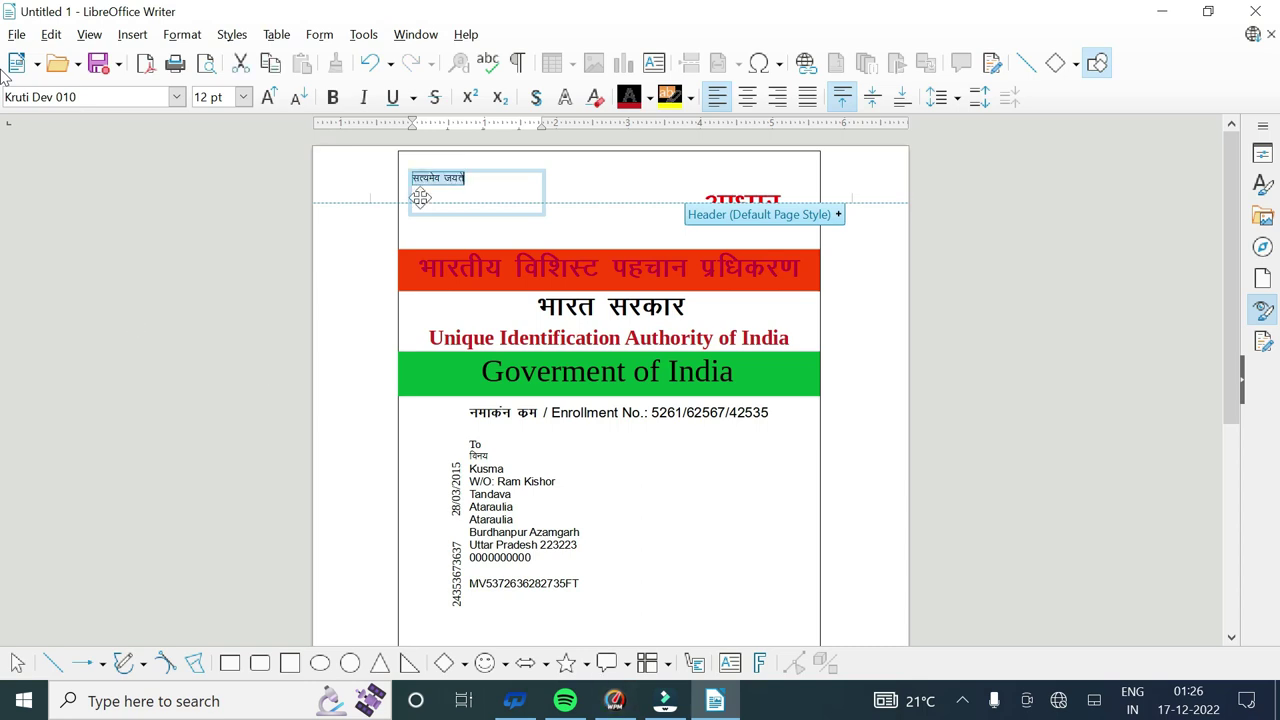
{"action": "left_click", "coordinate": [501, 211]}
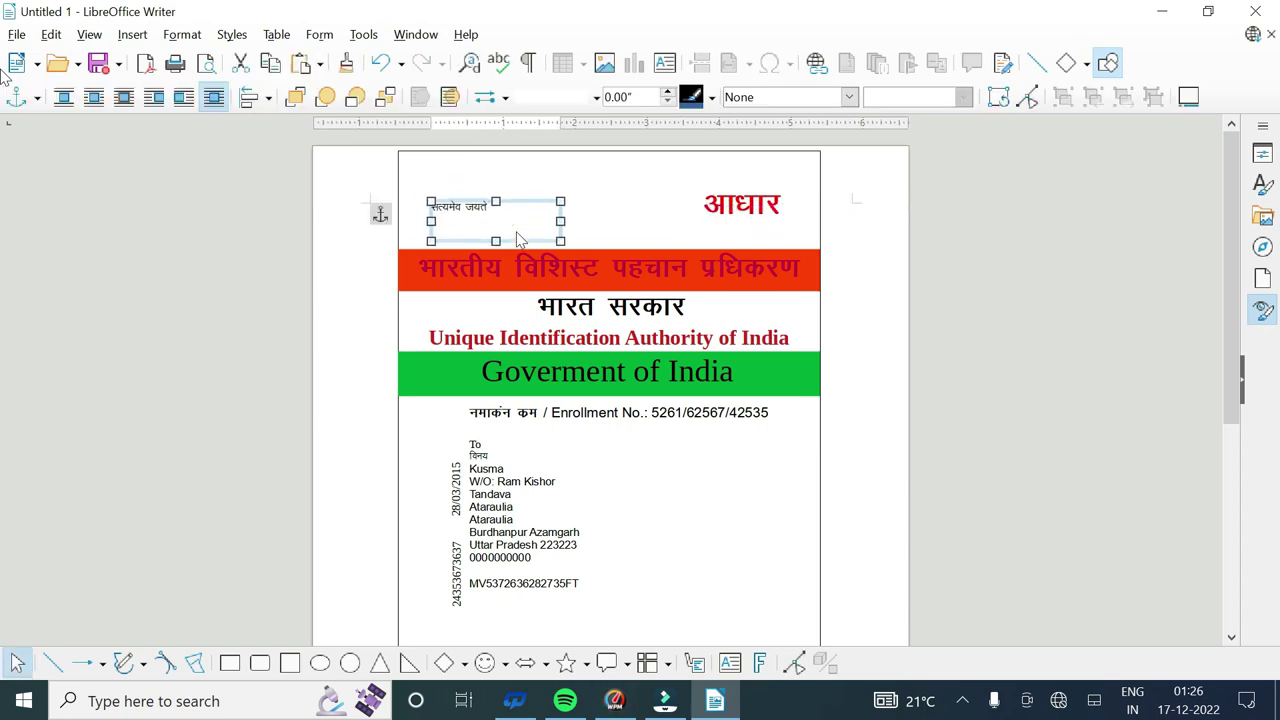
{"action": "left_click", "coordinate": [214, 320]}
{"action": "left_click", "coordinate": [132, 34]}
{"action": "left_click", "coordinate": [162, 251]}
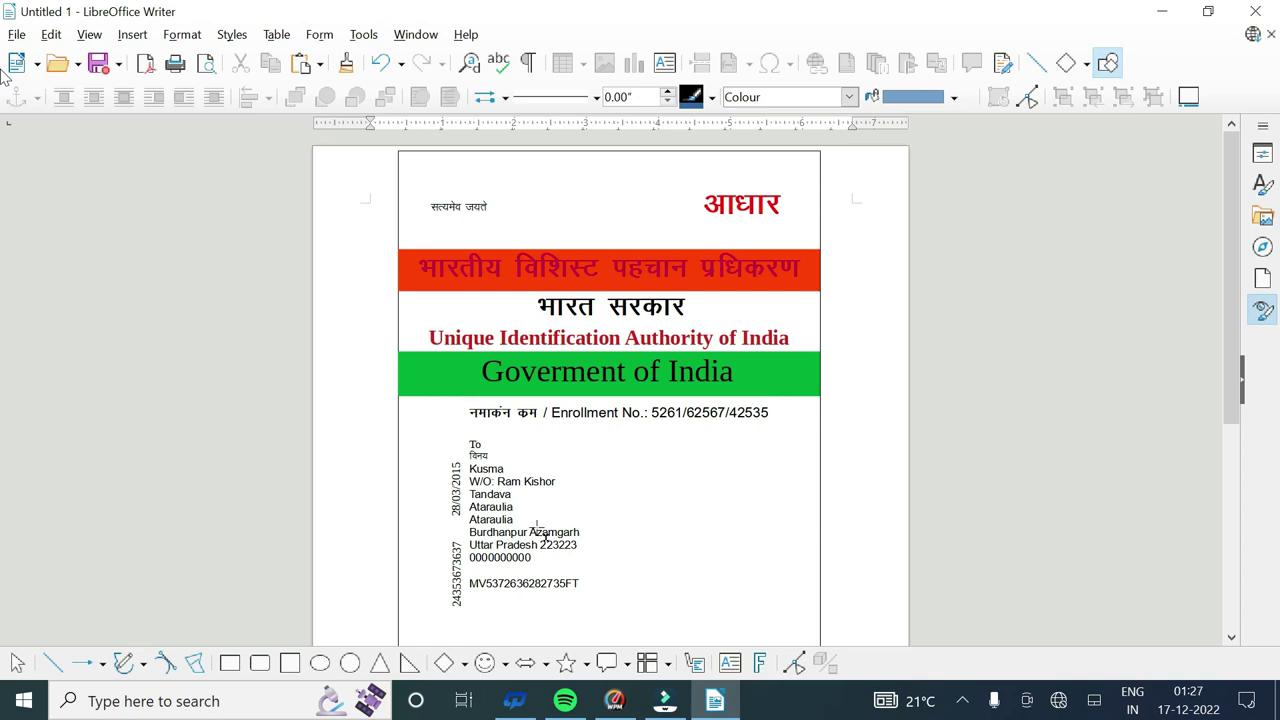
Add a text box below सत्यमेव जयते with bold भारत सरकार in Kruti Dev 010
{"action": "left_click_drag", "start_coordinate": [418, 222], "coordinate": [534, 246]}
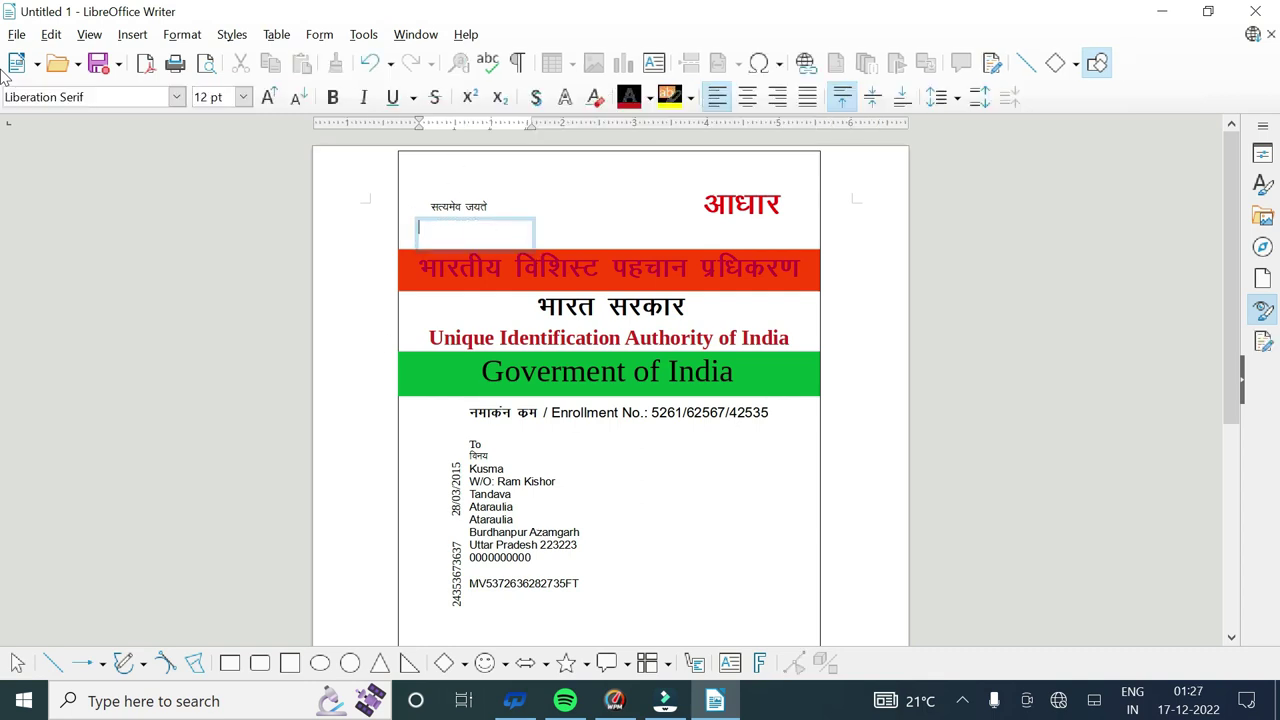
{"action": "left_click", "coordinate": [177, 97]}
{"action": "type", "text": "ku"}
{"action": "left_click", "coordinate": [101, 177]}
{"action": "type", "text": "j"}
{"action": "key", "text": "ctrl+a"}
{"action": "left_click", "coordinate": [268, 97]}
{"action": "left_click", "coordinate": [268, 97]}
{"action": "left_click", "coordinate": [268, 97]}
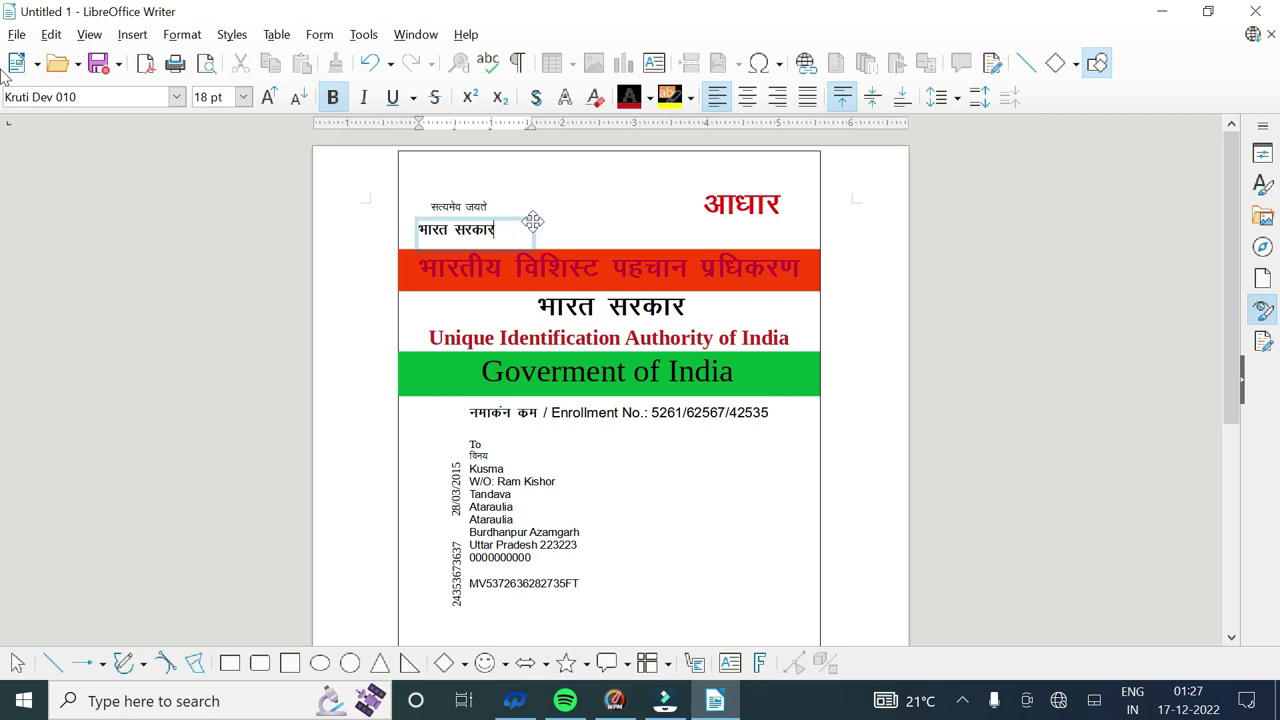
Nudge the भारत सरकार box up and move सत्यमेव जयते higher into the header
{"action": "left_click", "coordinate": [510, 247]}
{"action": "left_click_drag", "start_coordinate": [510, 250], "coordinate": [509, 242]}
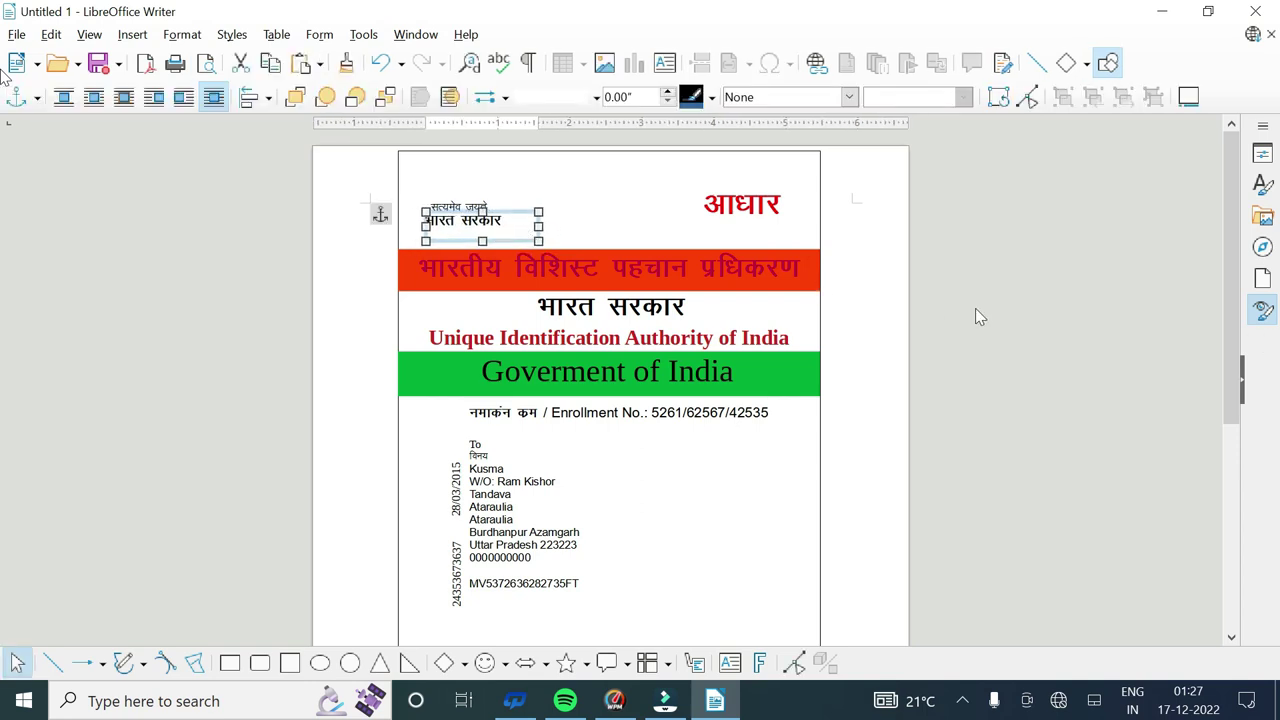
{"action": "left_click", "coordinate": [848, 376]}
{"action": "left_click", "coordinate": [480, 221]}
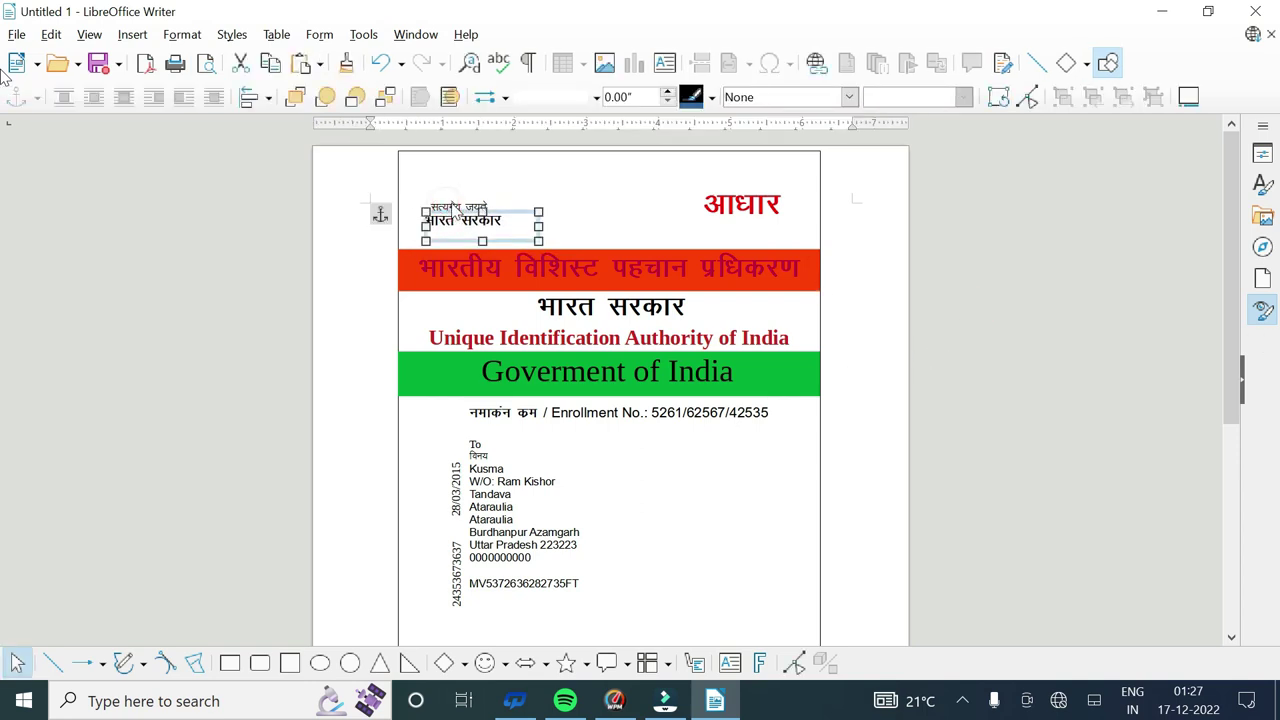
{"action": "left_click_drag", "start_coordinate": [513, 221], "coordinate": [513, 189]}
Increase the font size of both सत्यमेव जयते and भारत सरकार
{"action": "double_click", "coordinate": [513, 189]}
{"action": "left_click", "coordinate": [269, 97]}
{"action": "left_click", "coordinate": [269, 97]}
{"action": "left_click", "coordinate": [272, 103]}
{"action": "left_click", "coordinate": [272, 103]}
{"action": "left_click", "coordinate": [272, 103]}
{"action": "left_click", "coordinate": [272, 103]}
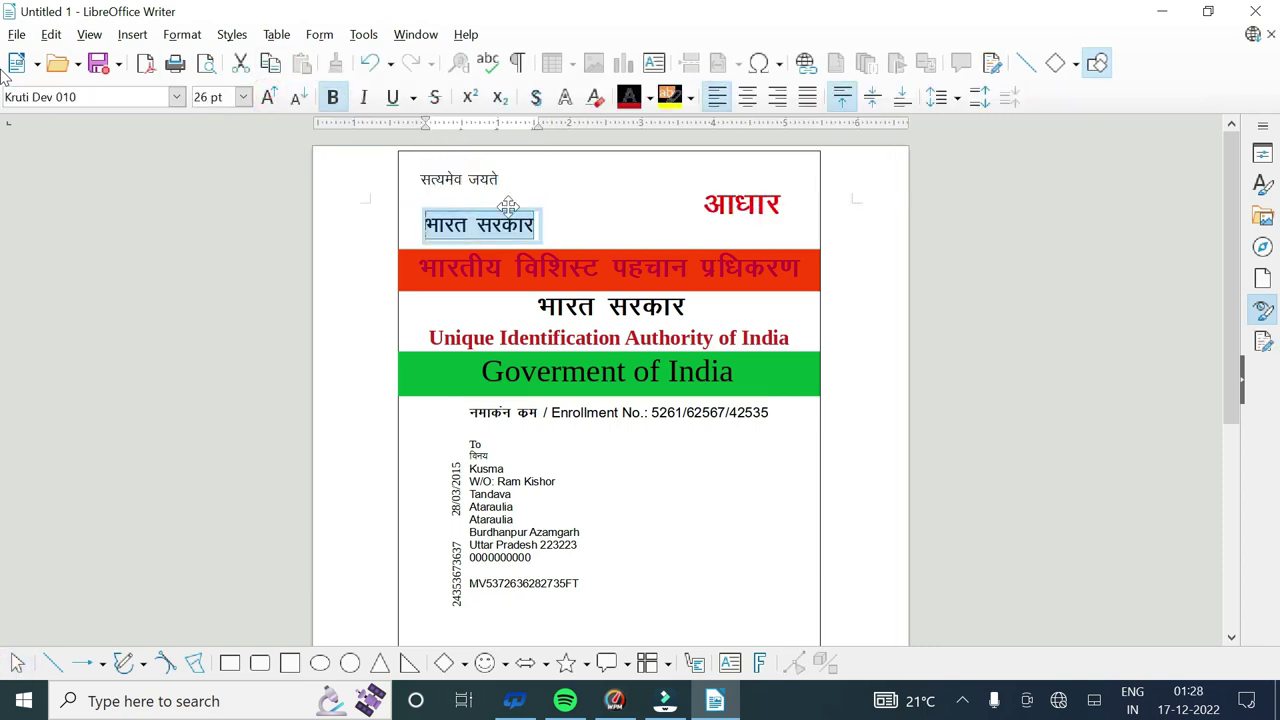
{"action": "left_click", "coordinate": [516, 214]}
{"action": "left_click", "coordinate": [543, 214]}
{"action": "left_click", "coordinate": [512, 210]}
{"action": "left_click", "coordinate": [548, 222]}
{"action": "left_click", "coordinate": [441, 189]}
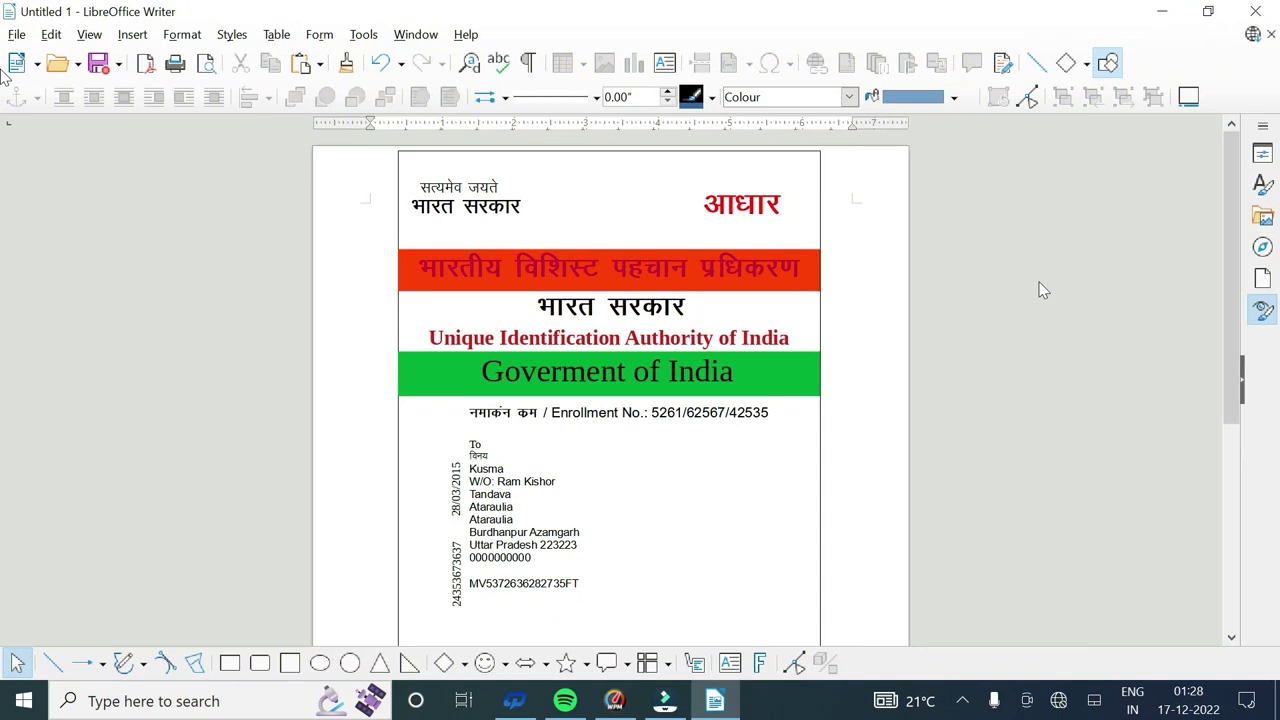
{"action": "left_click", "coordinate": [492, 472]}
{"action": "left_click", "coordinate": [980, 392]}
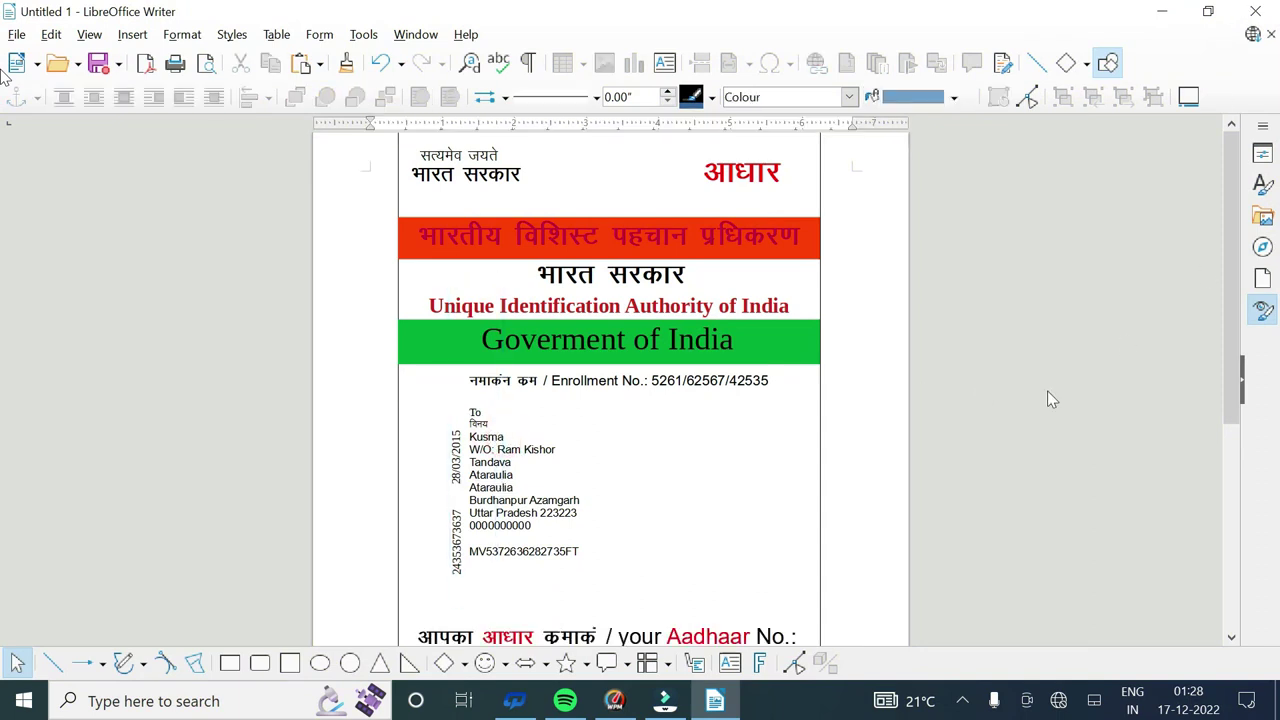